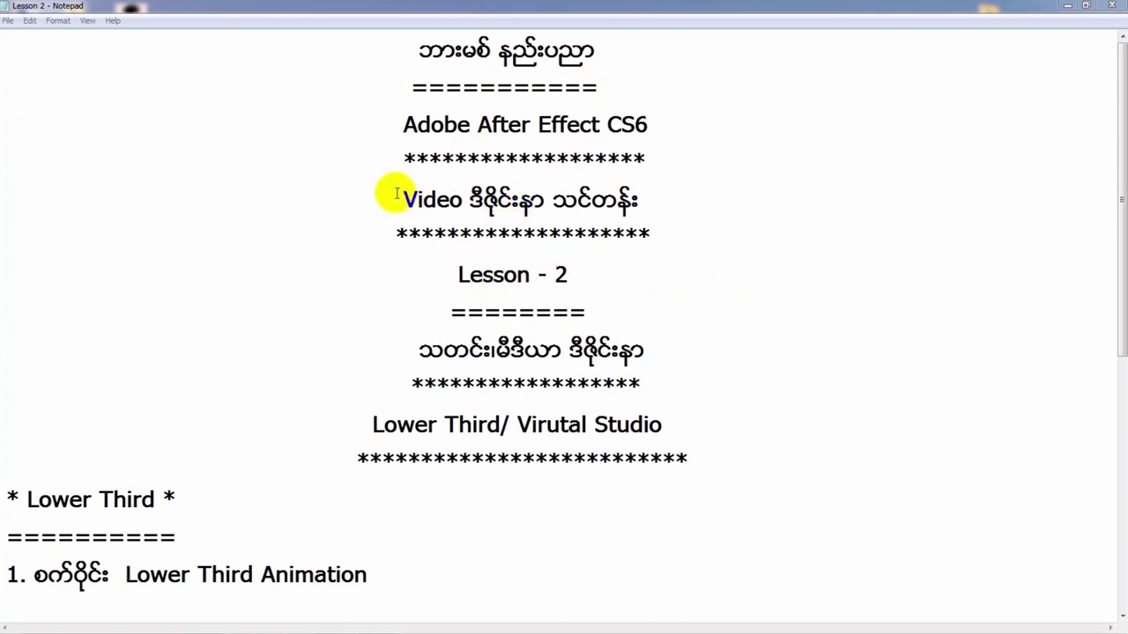
Step: Review the Lesson 2 outline, covering the Lower Third animation list and the Virtual Studio section
left_click_drag(458, 275, 607, 287)
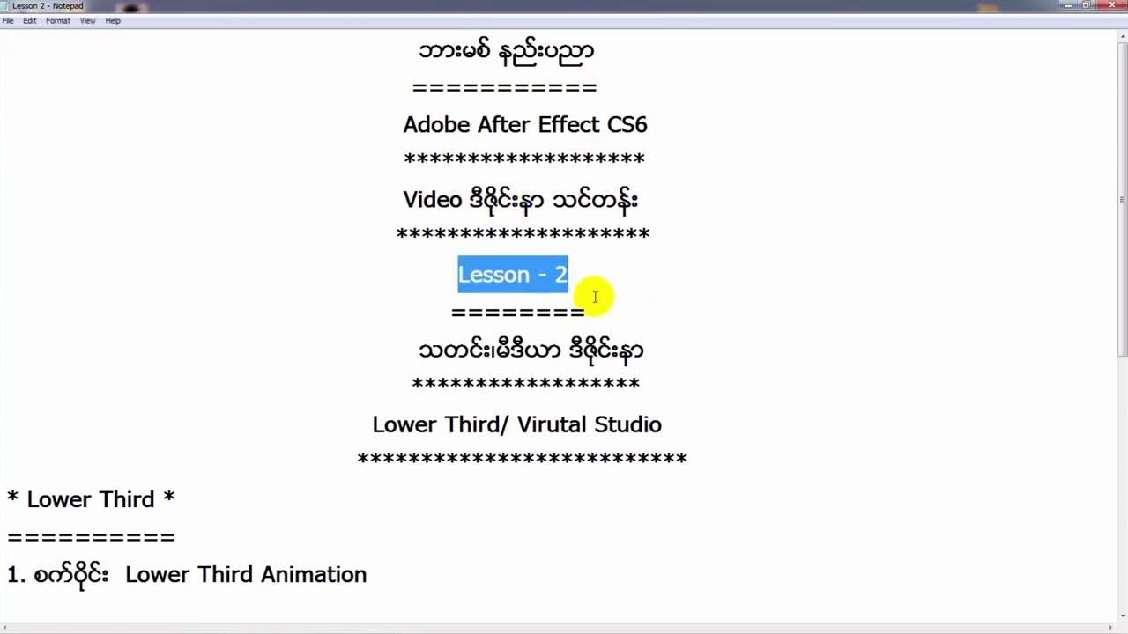
left_click_drag(402, 347, 658, 332)
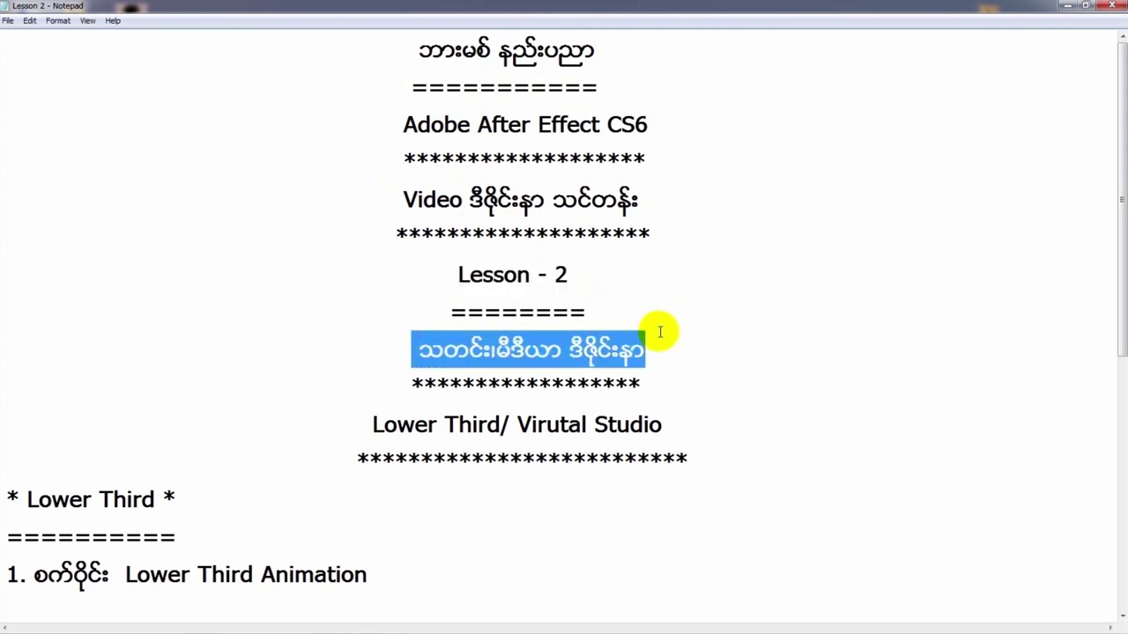
left_click(660, 333)
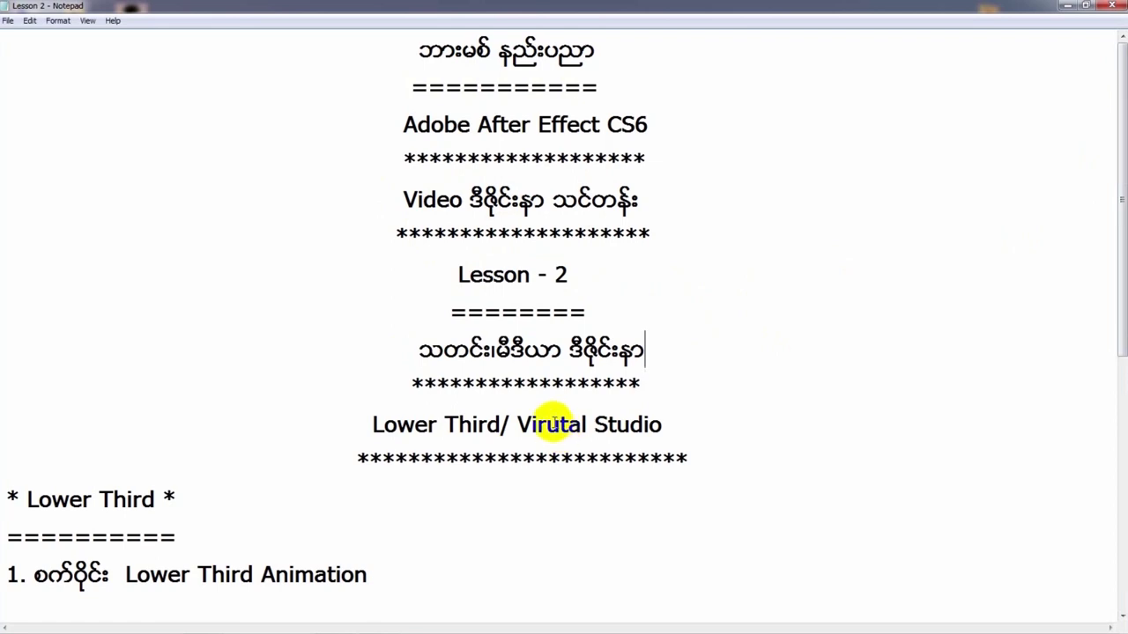
left_click_drag(1120, 118, 1121, 332)
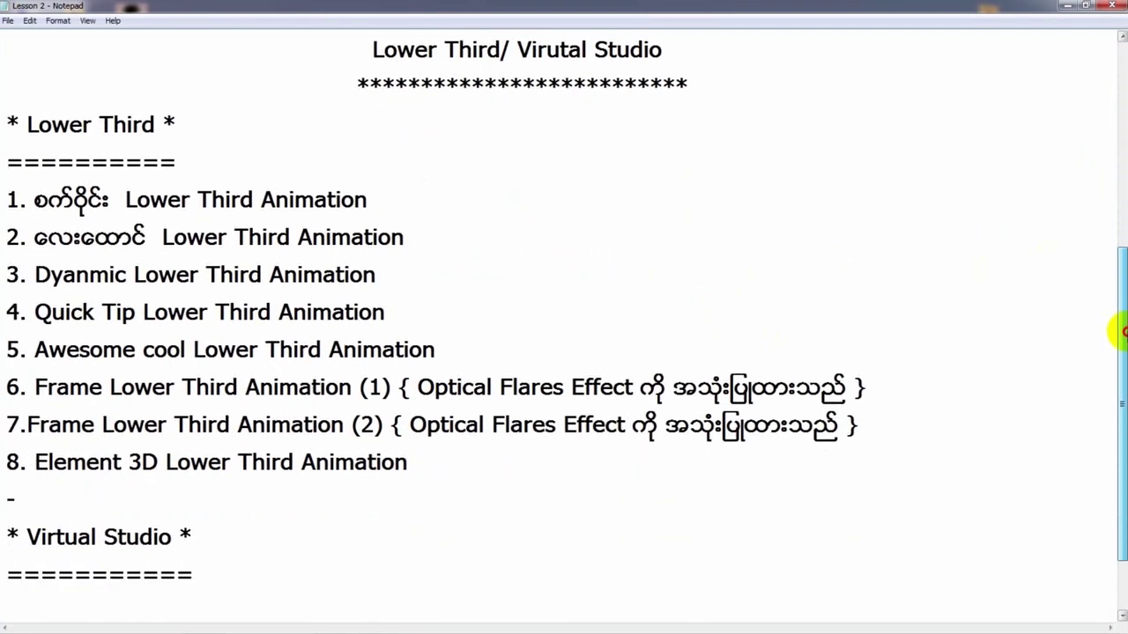
left_click_drag(537, 476, 17, 197)
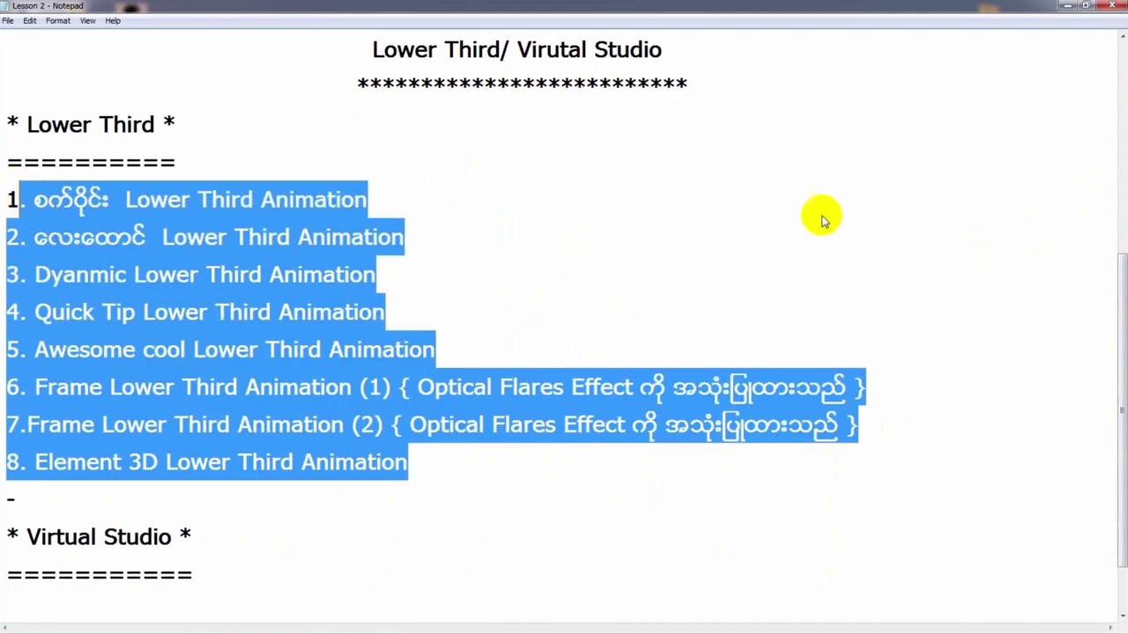
left_click_drag(1115, 340, 1114, 221)
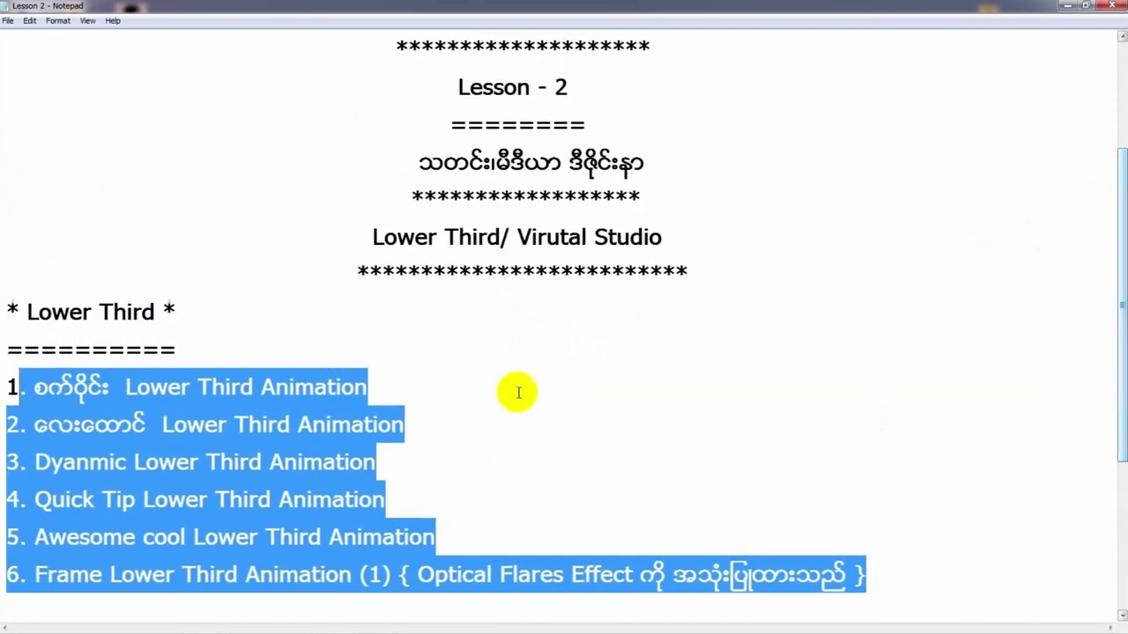
left_click_drag(515, 242, 728, 234)
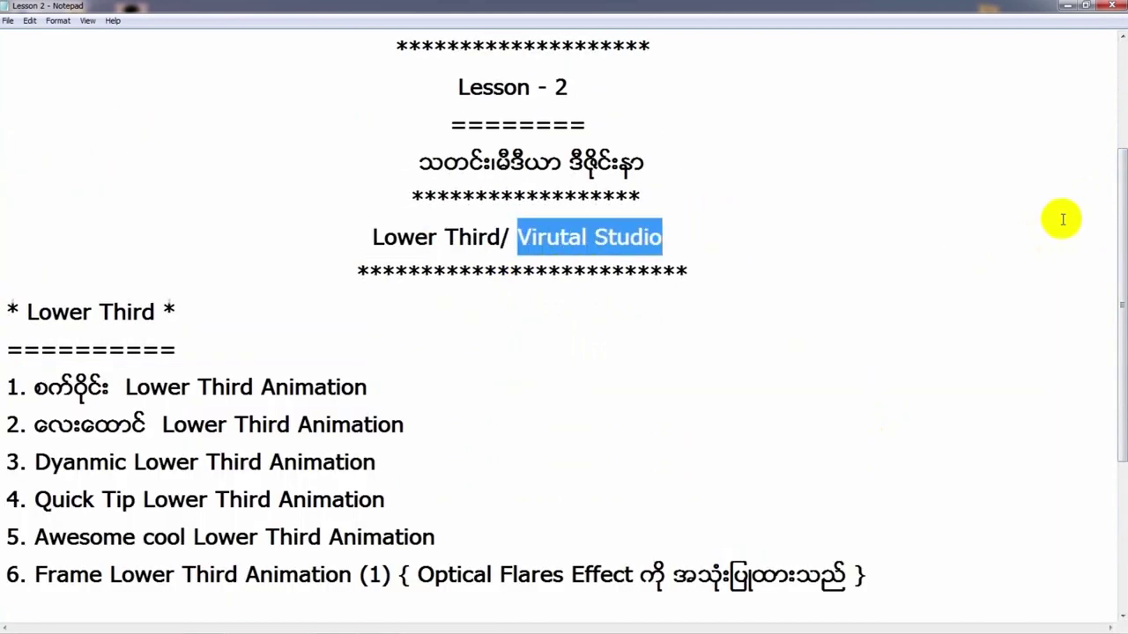
left_click_drag(1115, 169, 1115, 342)
left_click(465, 511)
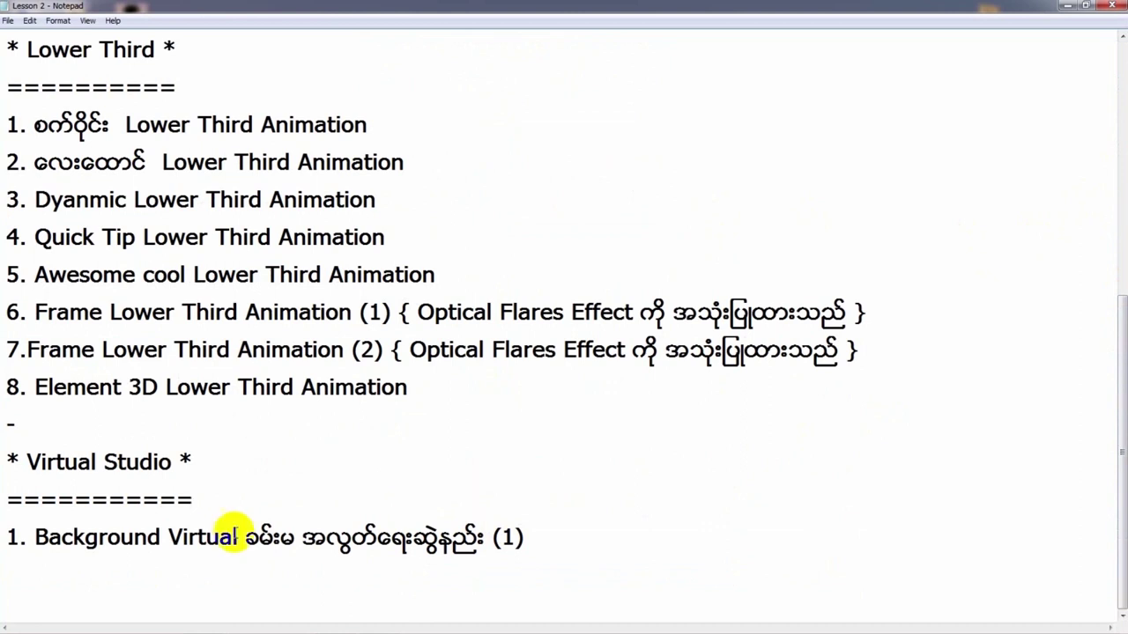
left_click_drag(176, 464, 26, 462)
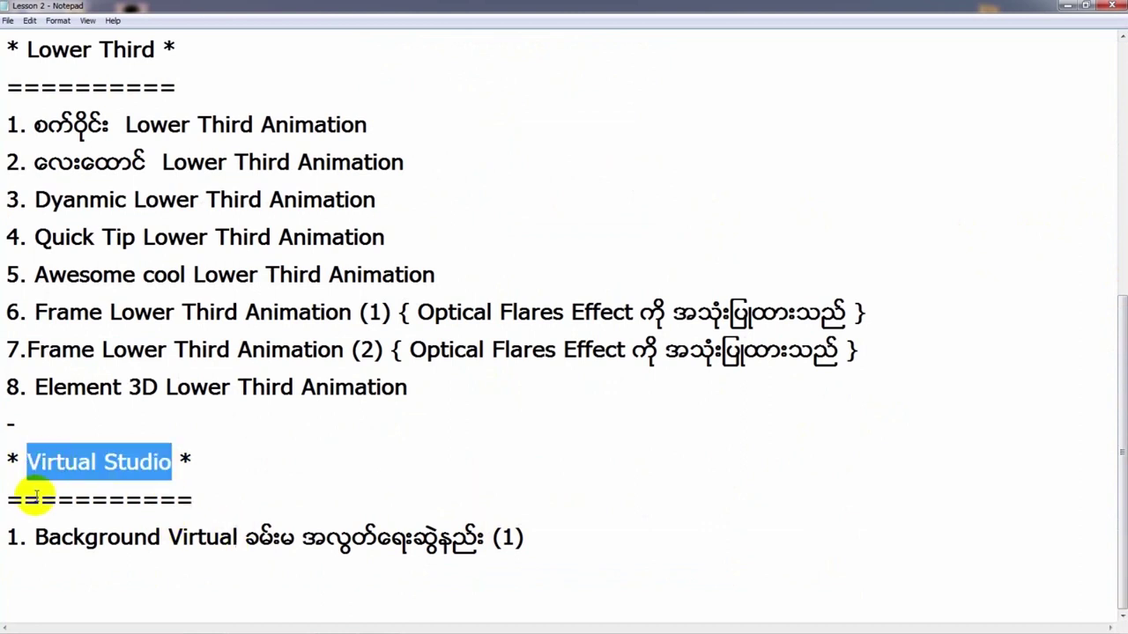
left_click_drag(36, 536, 484, 541)
left_click(141, 577)
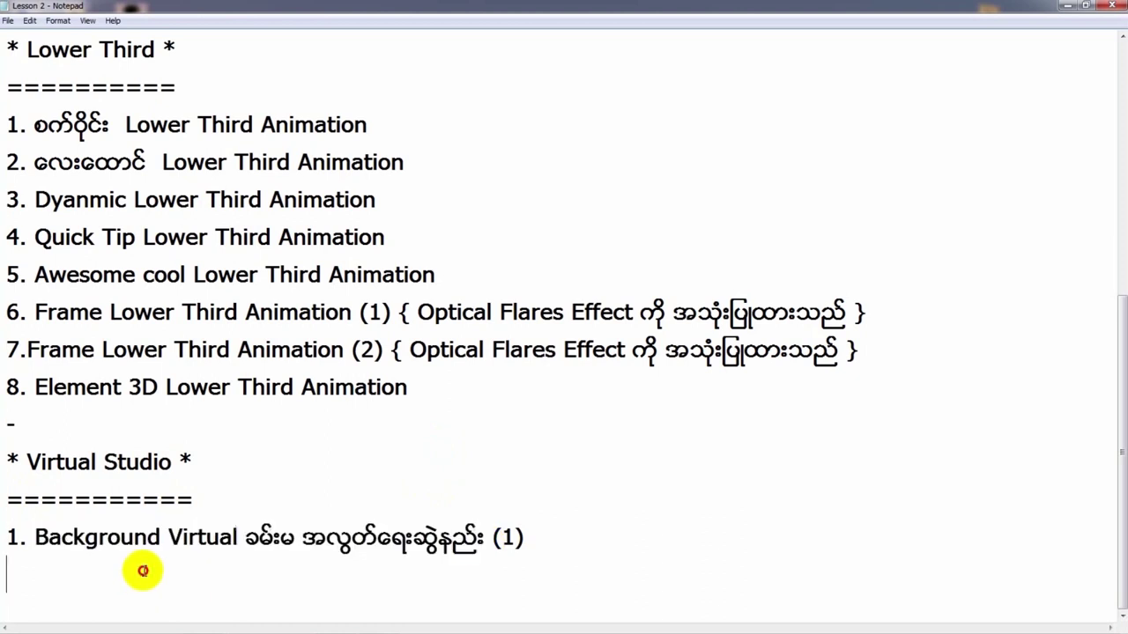
Step: Insert "ဒီဇိုင်းကို" after "ခမ်းမ" in item 1 of the Virtual Studio list
left_click(298, 539)
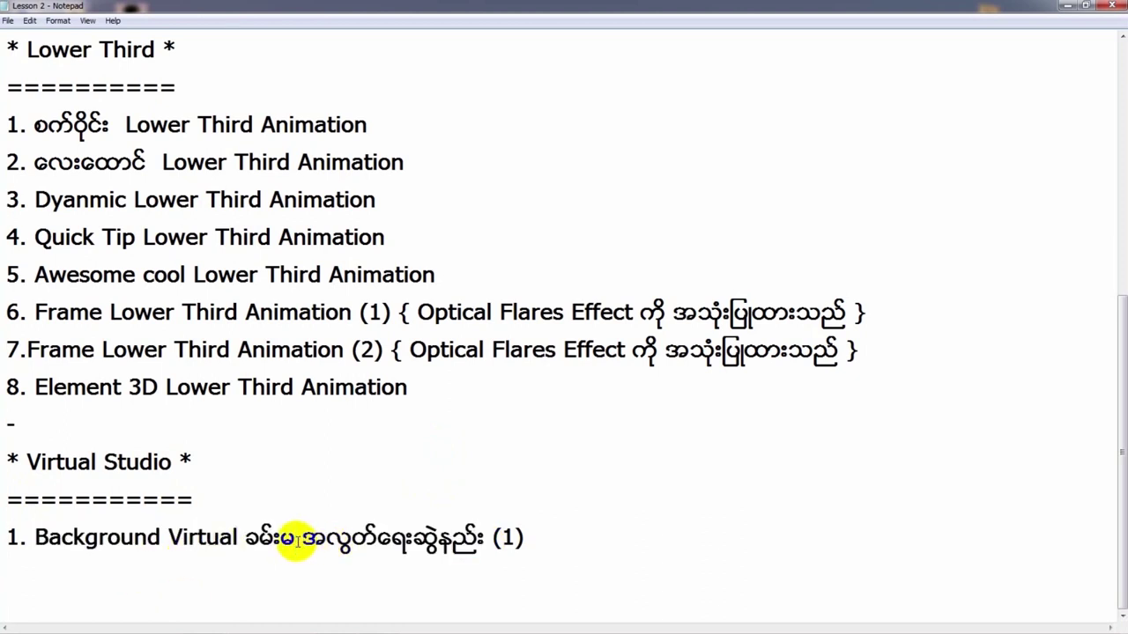
type("ဒီဇိုင်း")
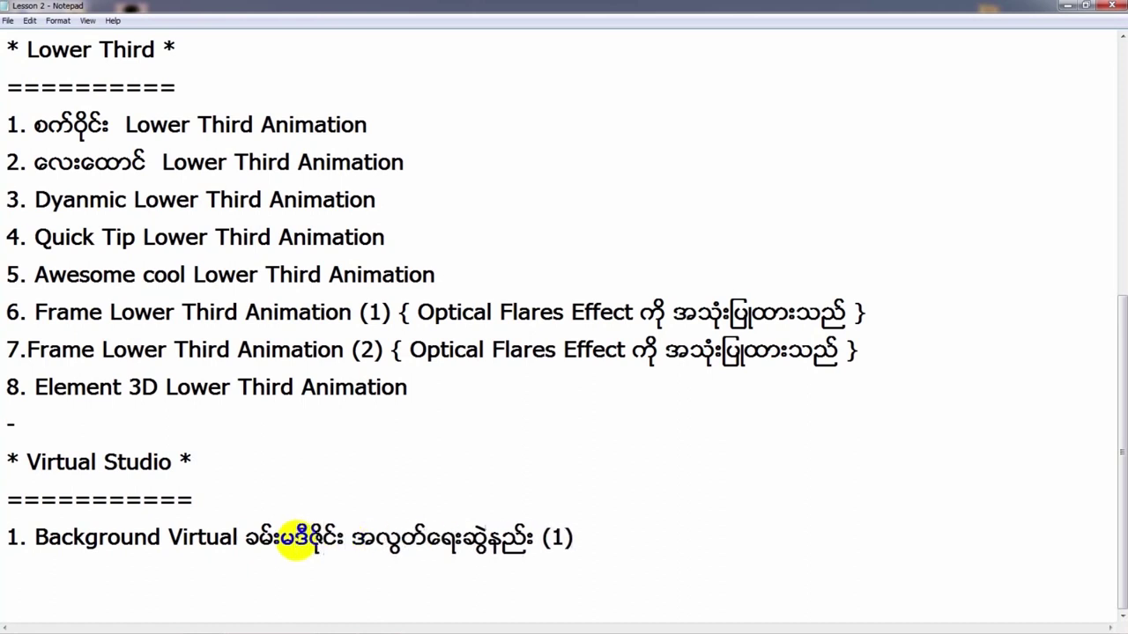
type("ကို")
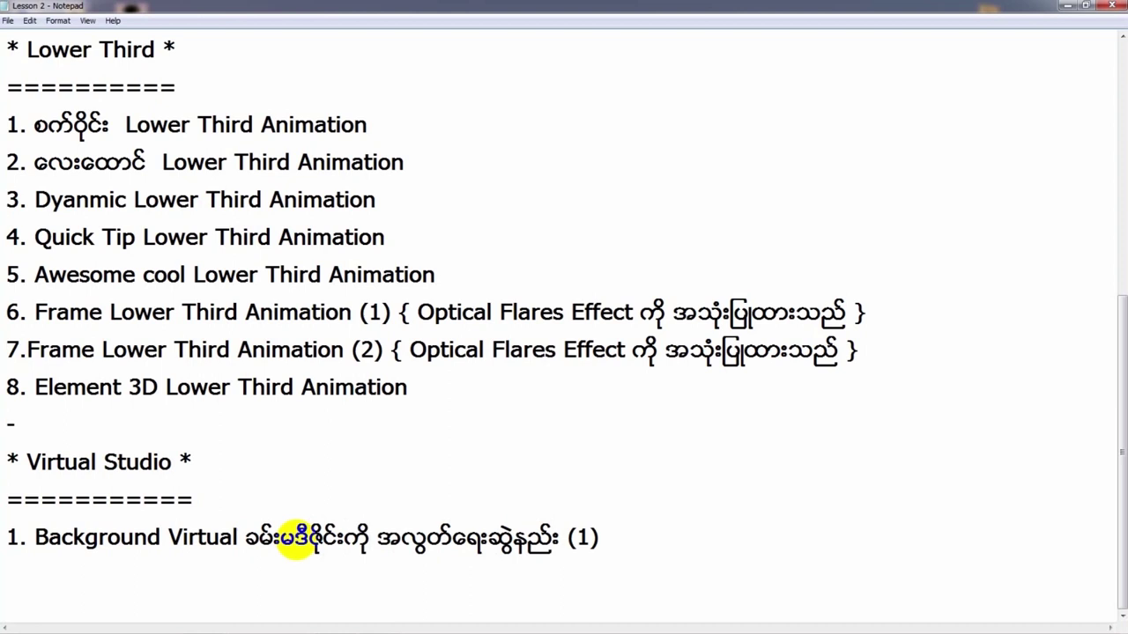
left_click(627, 548)
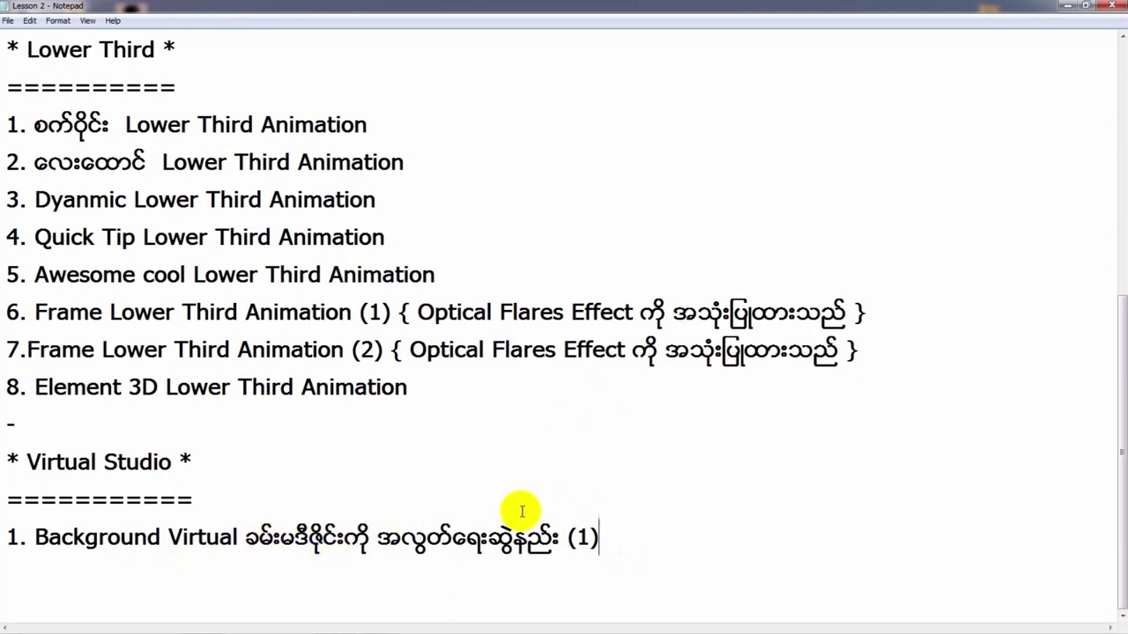
Step: Switch to After Effects and start a new composition named Virtual with a duration of 0;00;30;00
left_click(326, 623)
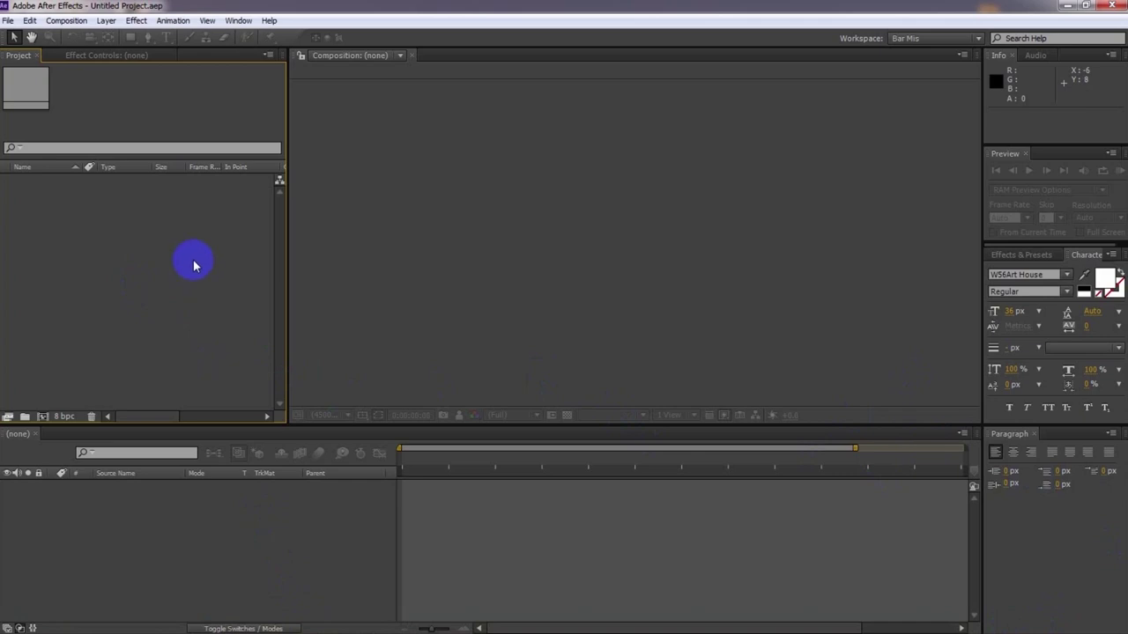
left_click(67, 21)
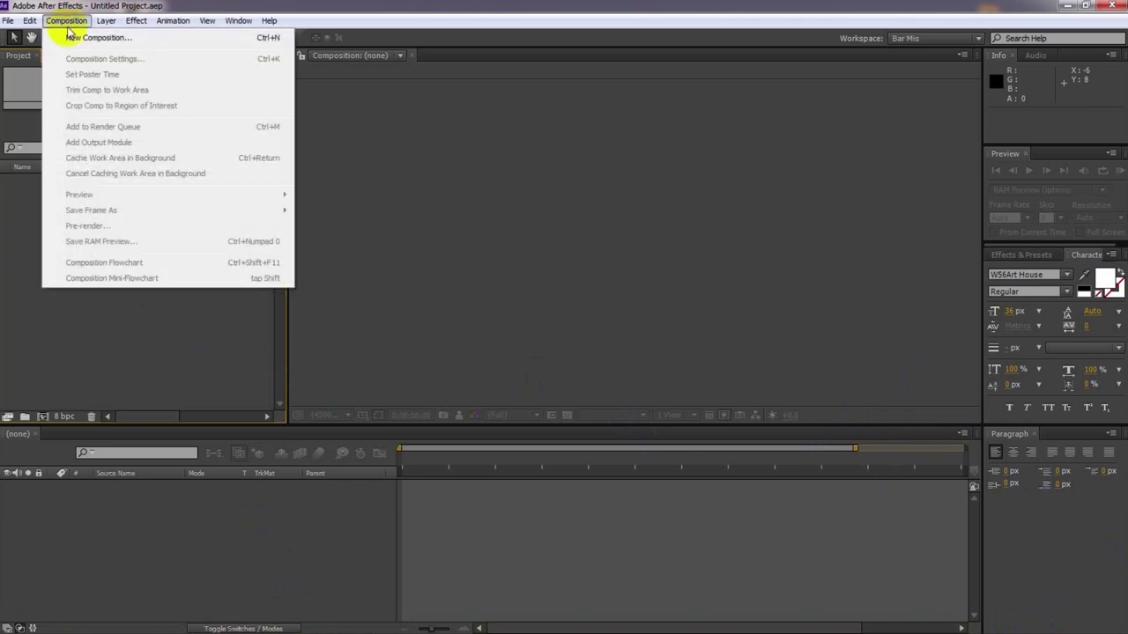
left_click(74, 38)
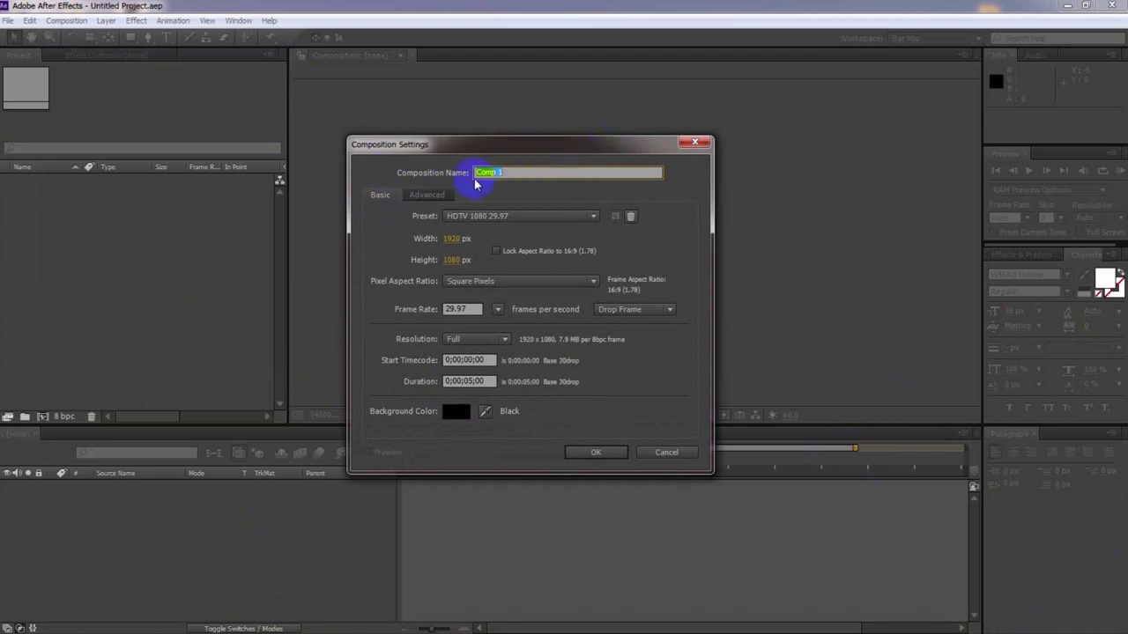
key("BackSpace")
left_click(470, 383)
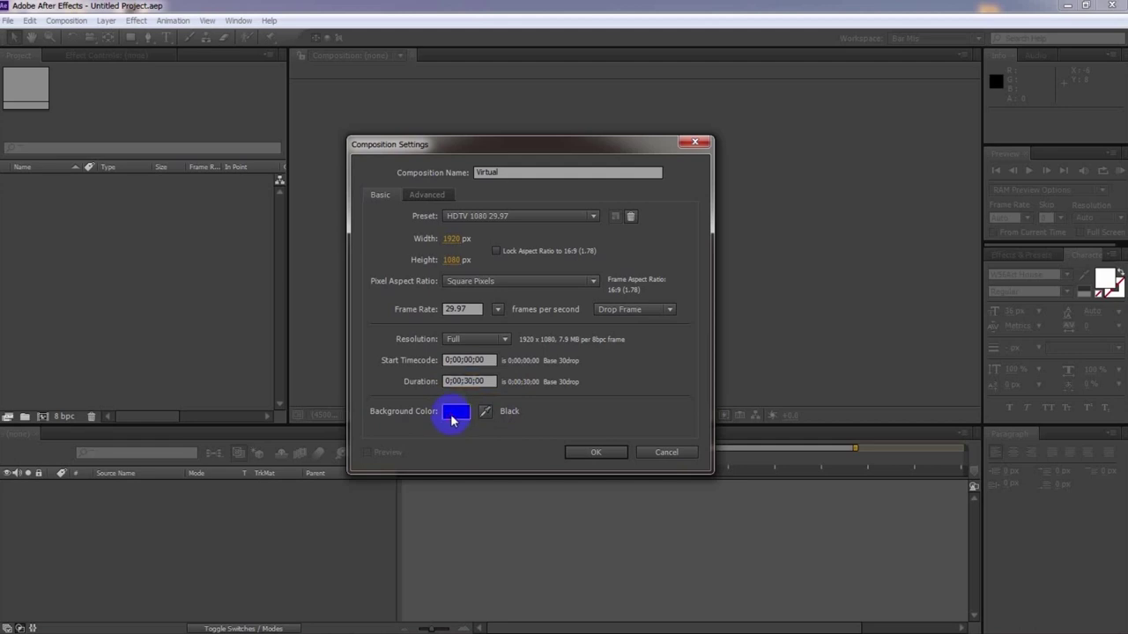
Step: Set the composition's background color to dark green (#257204) and create the composition
left_click(455, 412)
left_click(568, 555)
left_click_drag(553, 534, 549, 523)
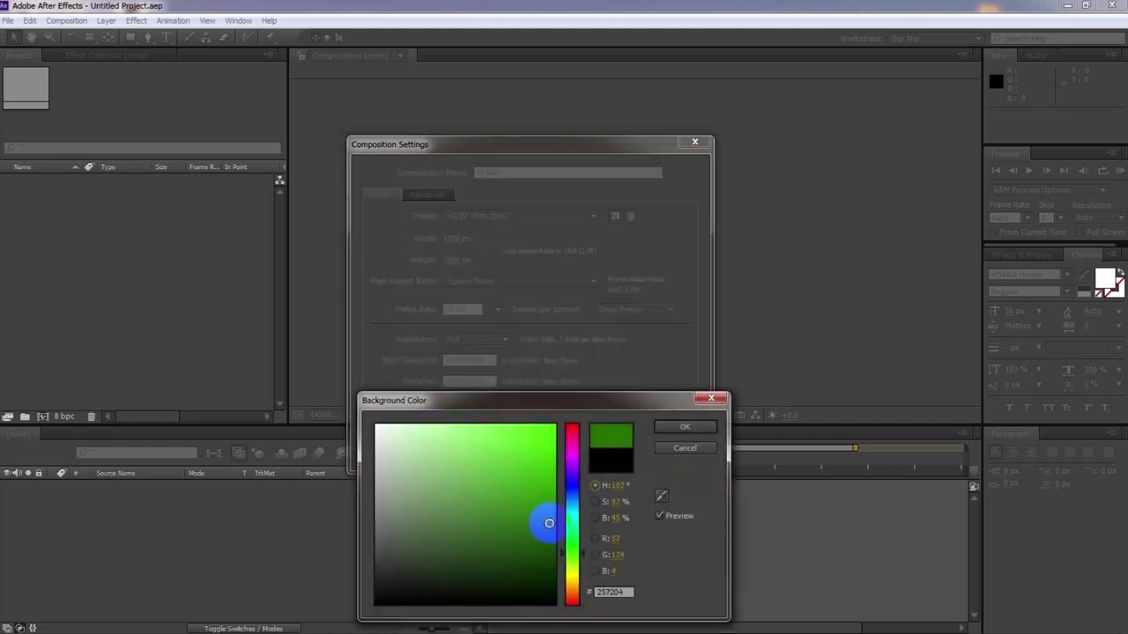
left_click(680, 428)
left_click(586, 453)
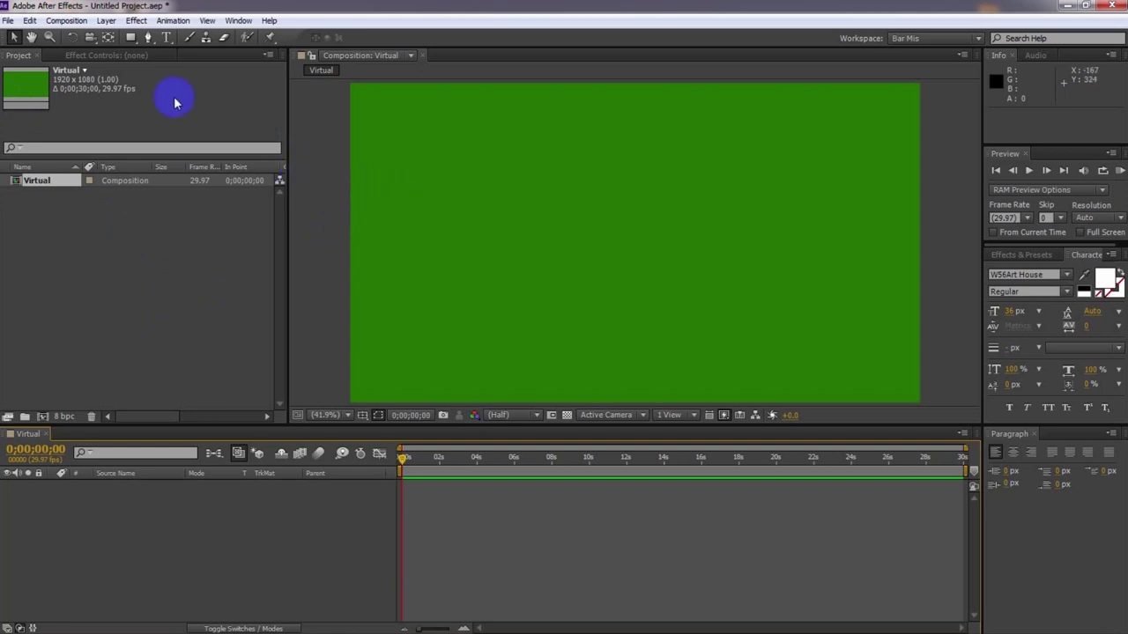
Step: Activate the Pen tool and set its fill to None
left_click(147, 38)
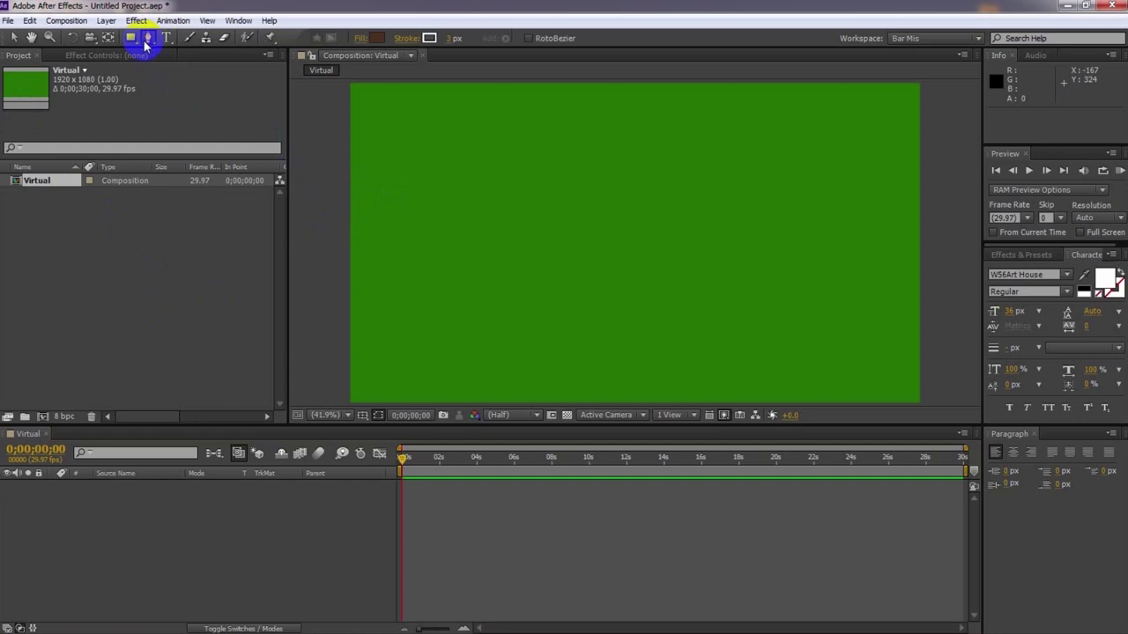
left_click(362, 40)
left_click(493, 284)
left_click(533, 365)
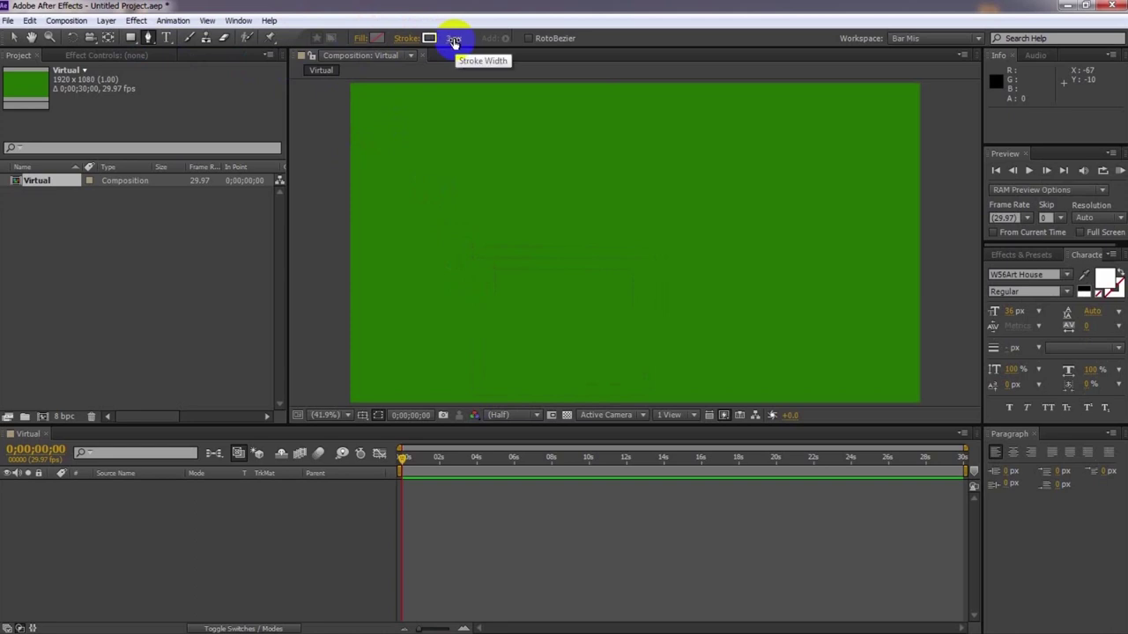
Step: Reduce the Pen tool's stroke width and set the stroke type to None
left_click_drag(453, 42, 448, 42)
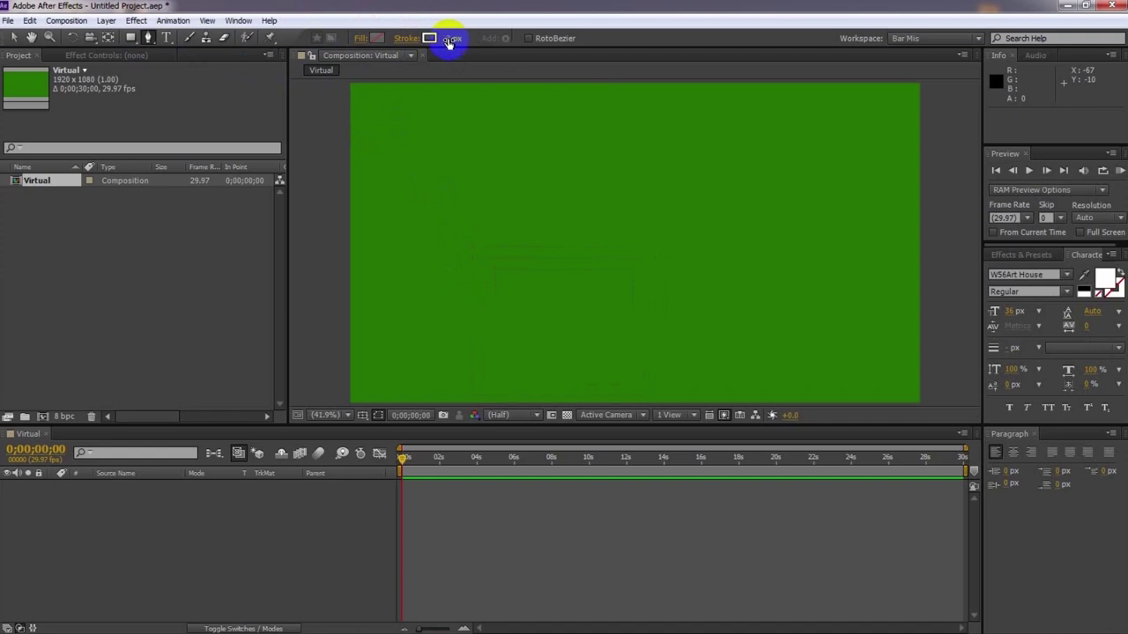
left_click(402, 39)
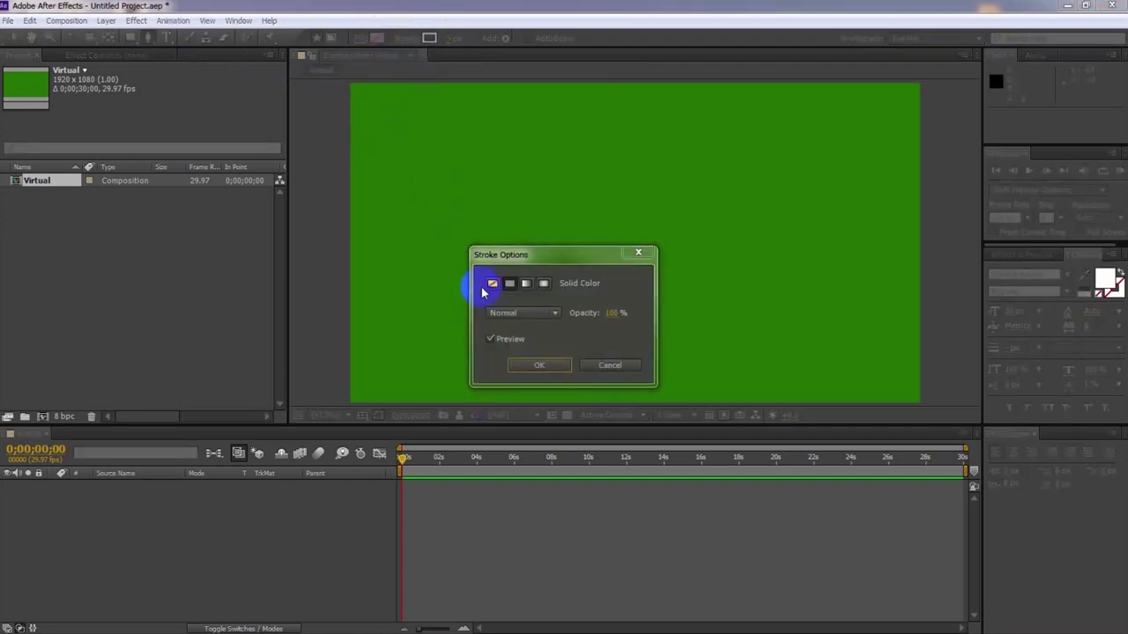
left_click(493, 283)
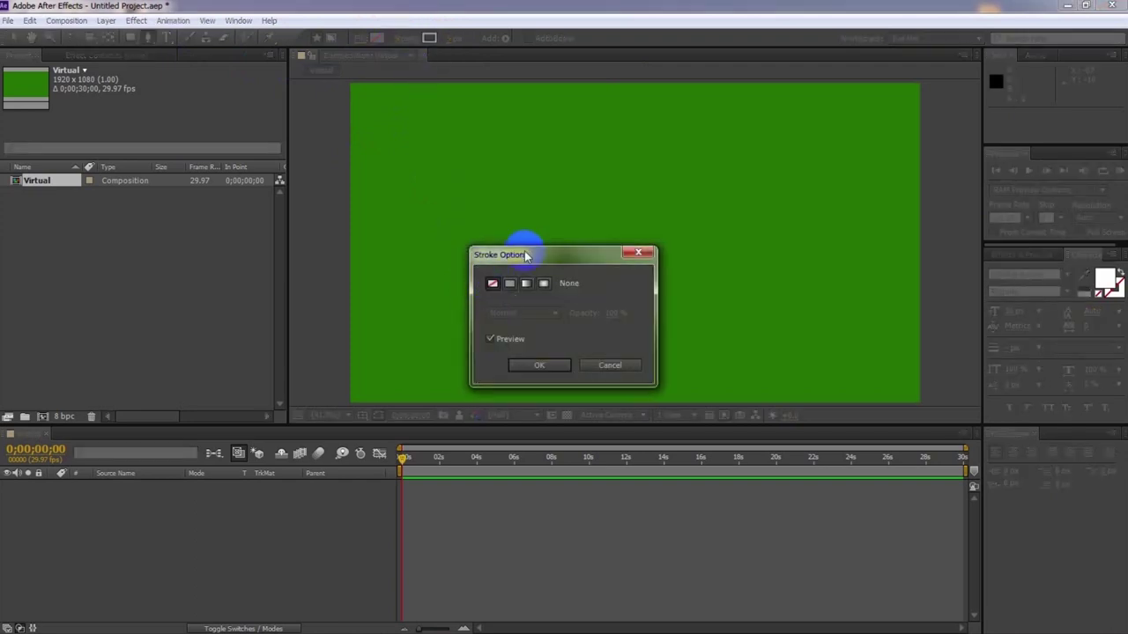
left_click_drag(511, 252, 504, 217)
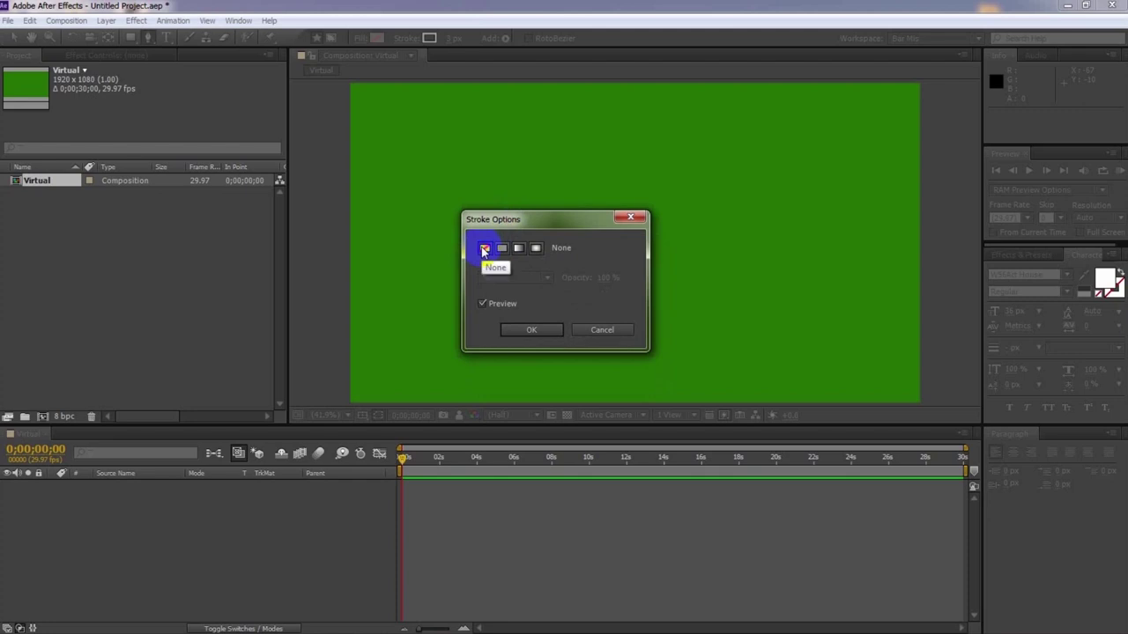
left_click(532, 330)
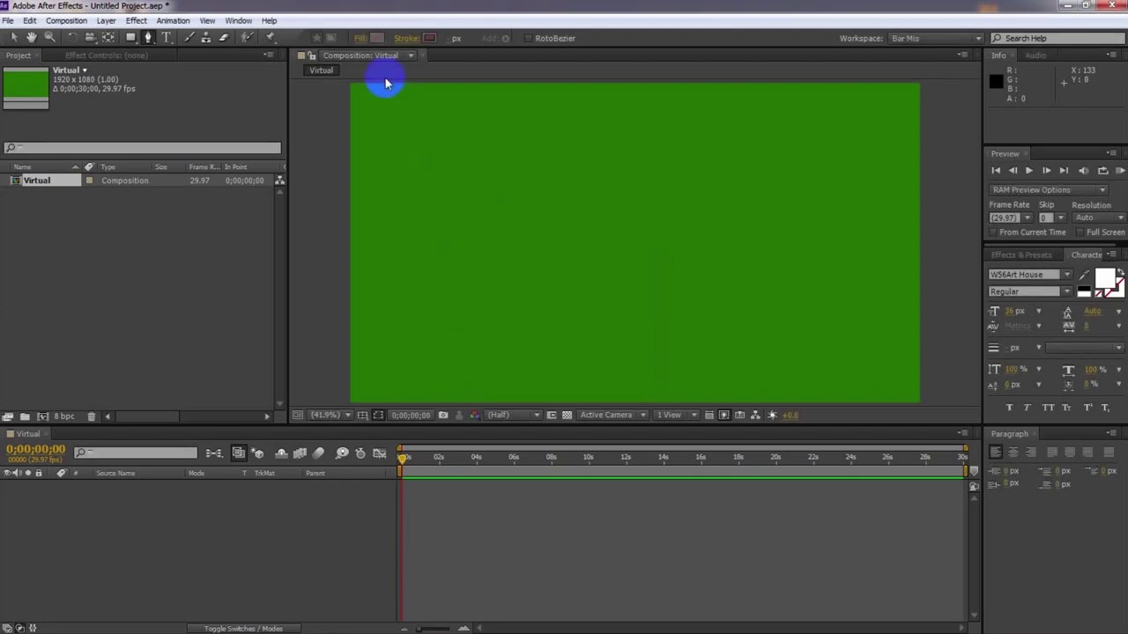
Step: Set the Pen tool's fill to a solid medium gray, about RGB 145, 145, 145
left_click(361, 38)
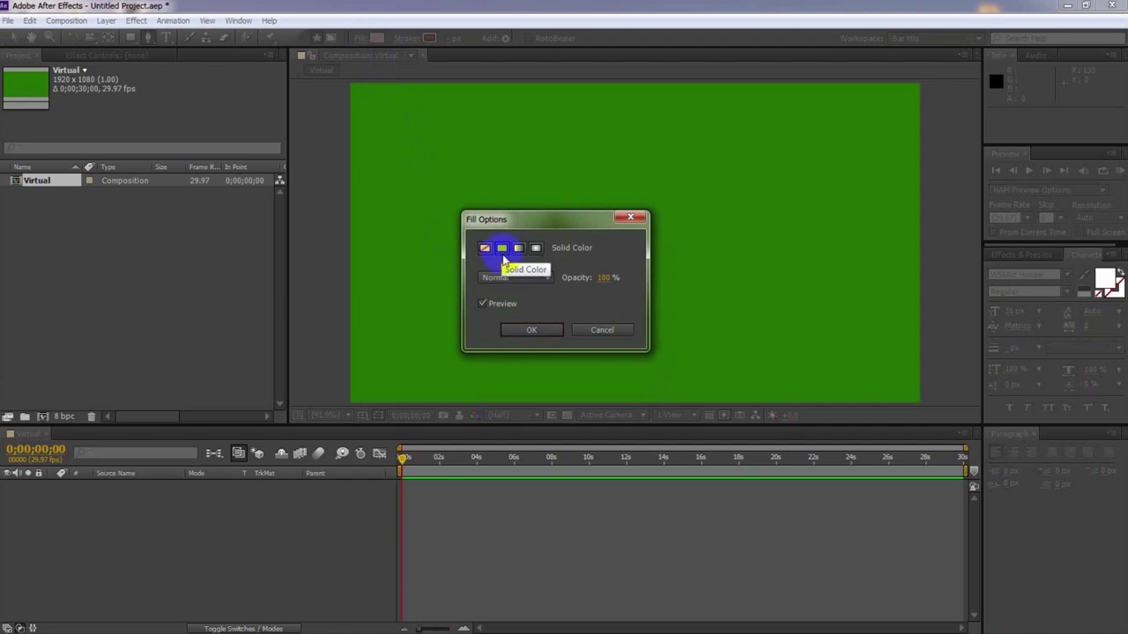
left_click(529, 332)
left_click(372, 39)
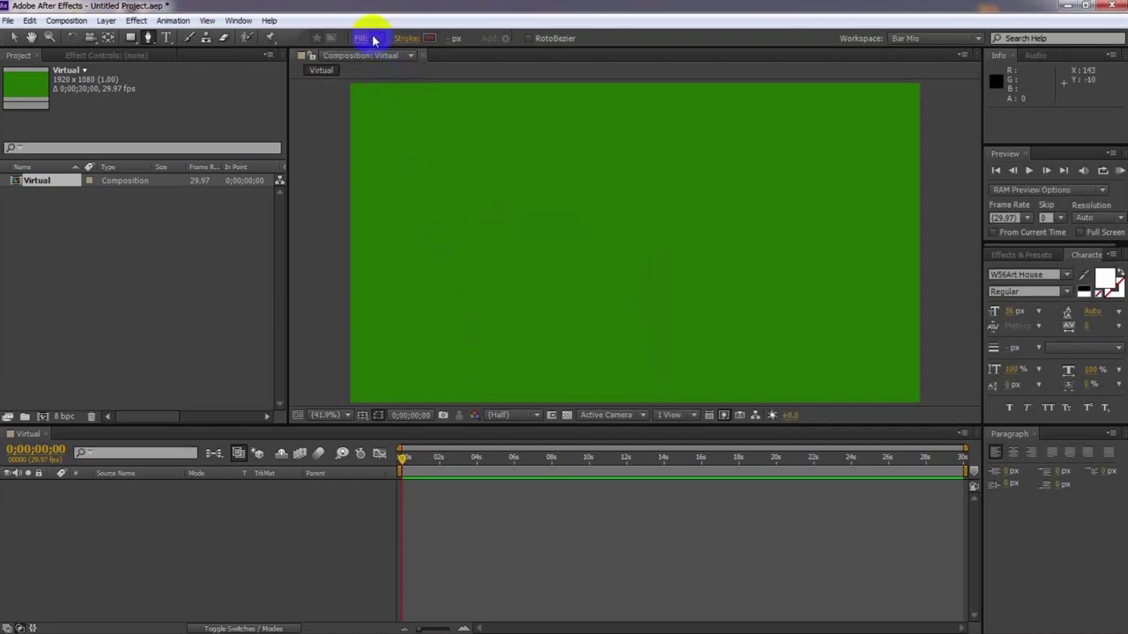
left_click_drag(416, 455, 374, 473)
left_click_drag(370, 529, 374, 501)
left_click(685, 426)
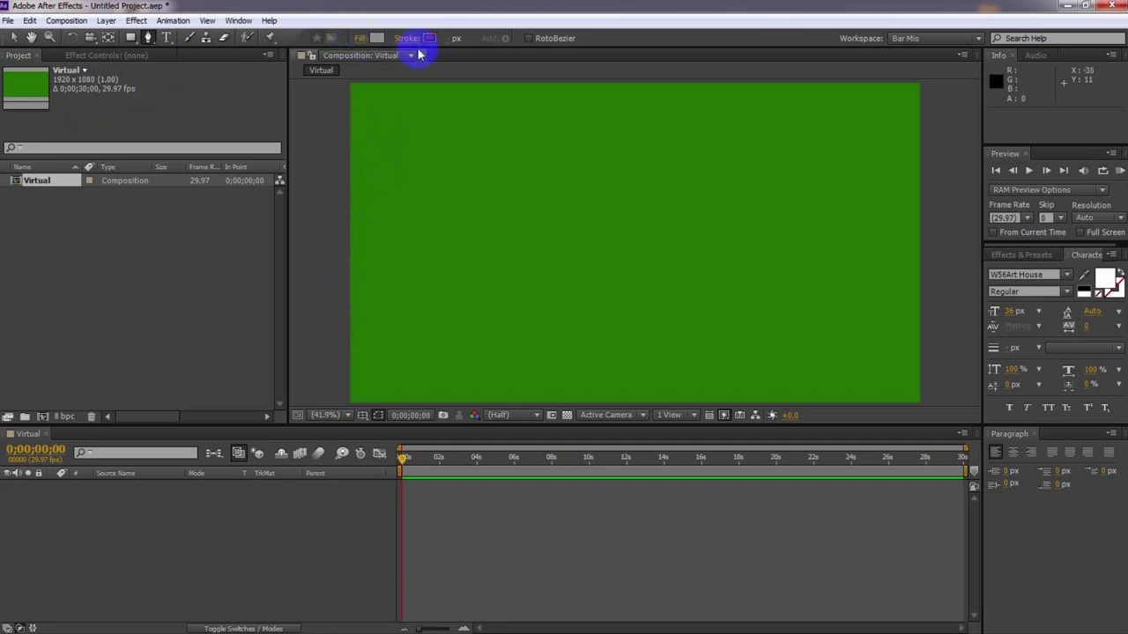
Step: Draw a path along the composition's bottom edge from corner to corner and curve it upward into a gray dome
left_click(350, 404)
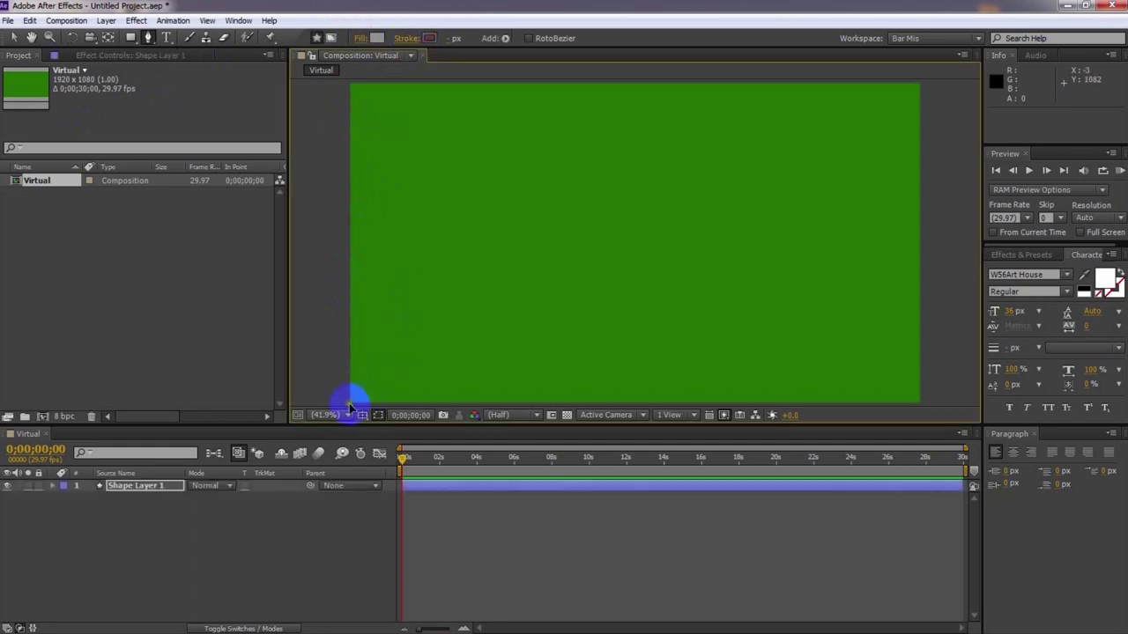
left_click(921, 406)
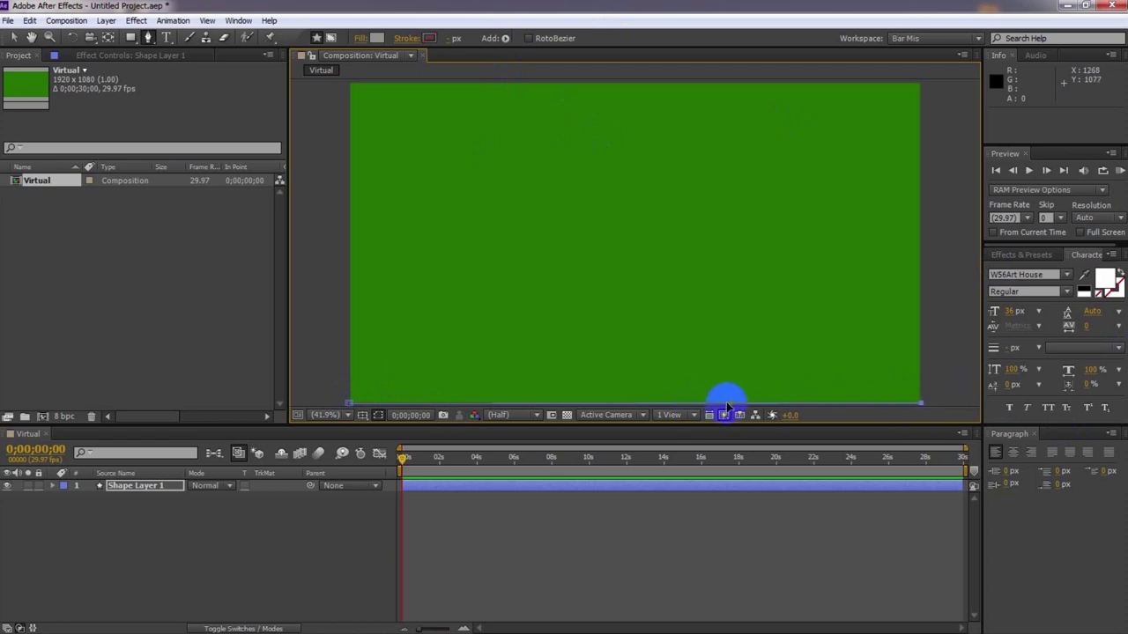
left_click_drag(729, 407, 634, 226)
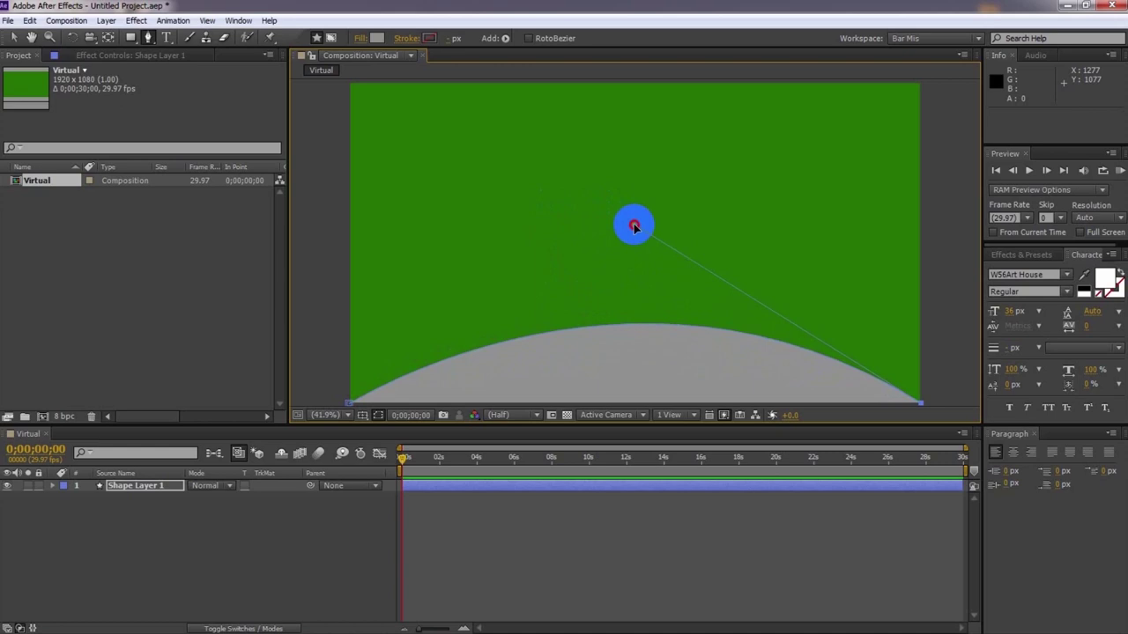
left_click_drag(635, 226, 635, 227)
Step: Widen and reposition the gray dome so its ends extend past both sides of the frame, and deselect it
key("v")
left_click(614, 351)
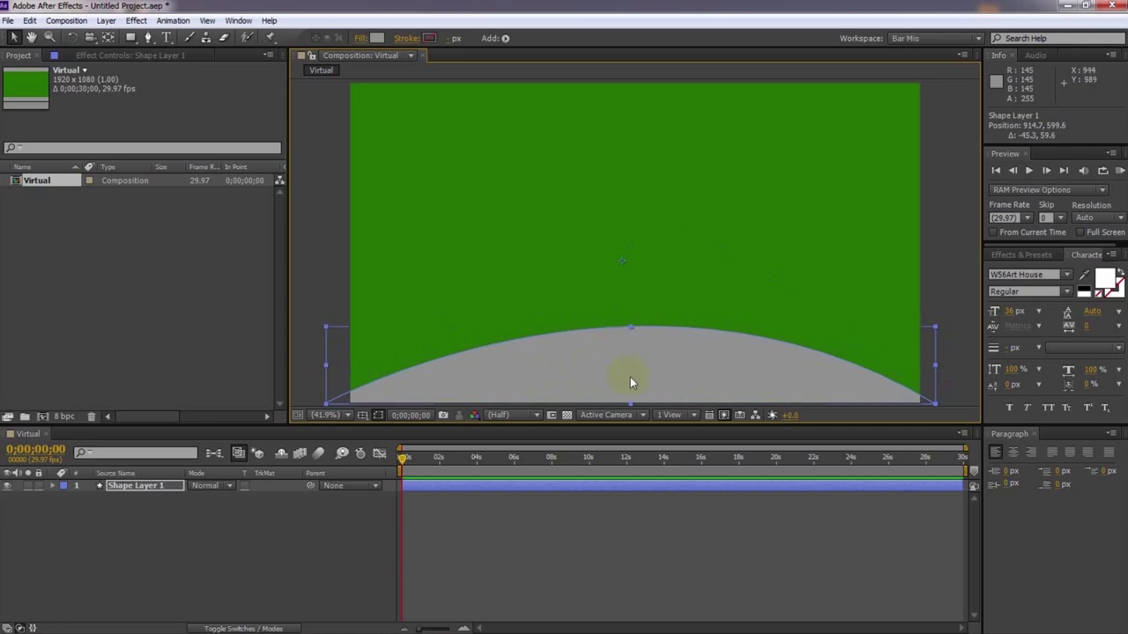
left_click(943, 328)
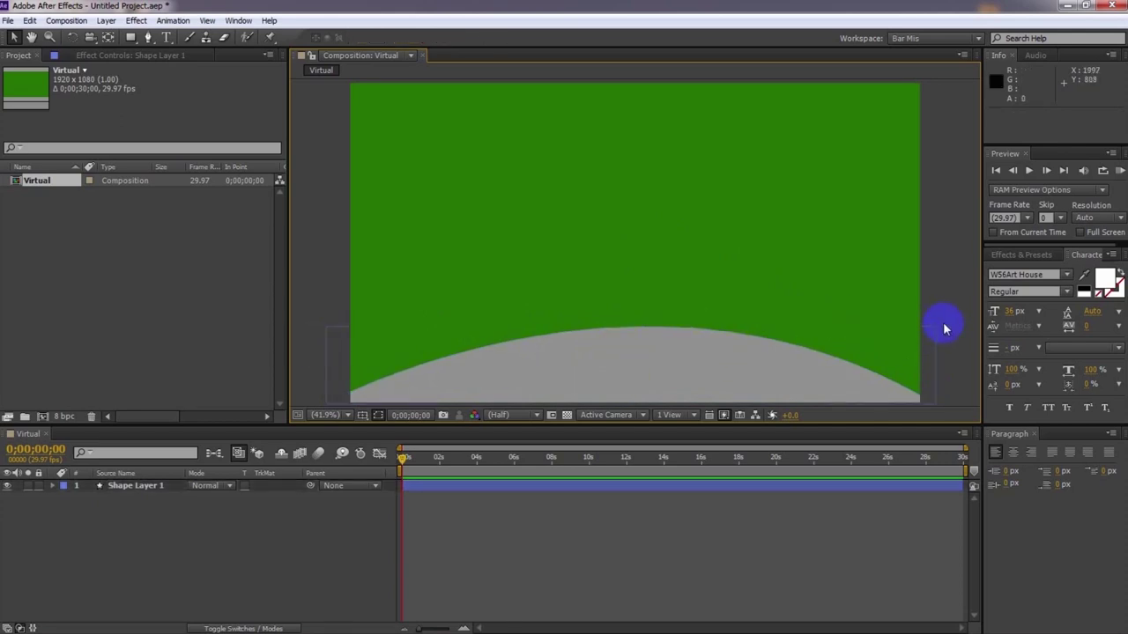
Step: Darken the fill of the curved dome shape to gray 727272
left_click(149, 38)
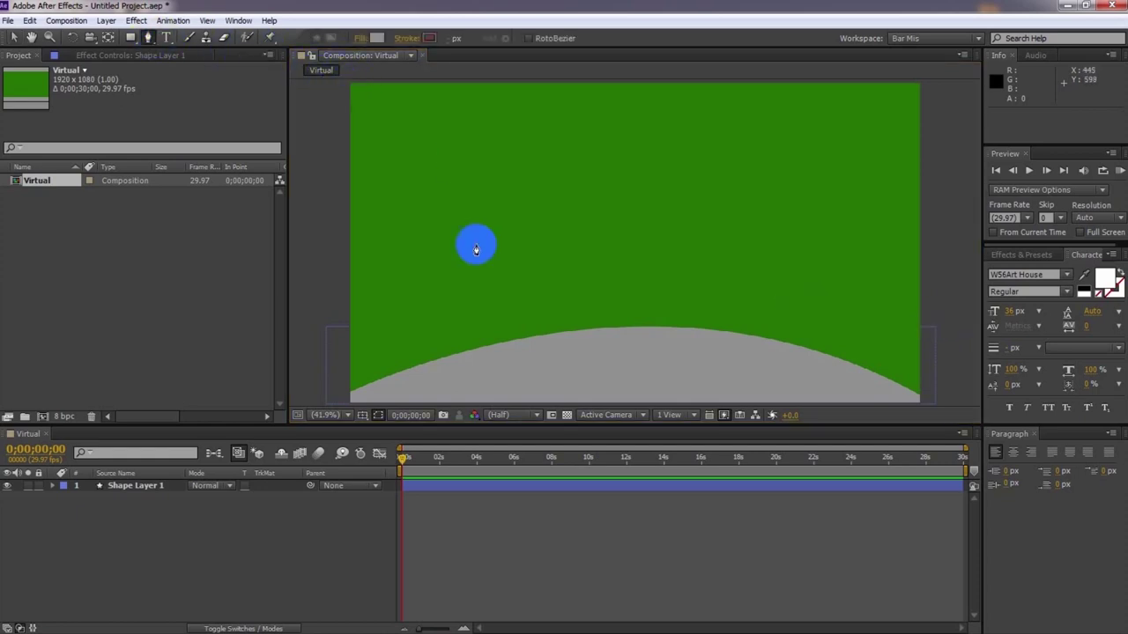
left_click(630, 489)
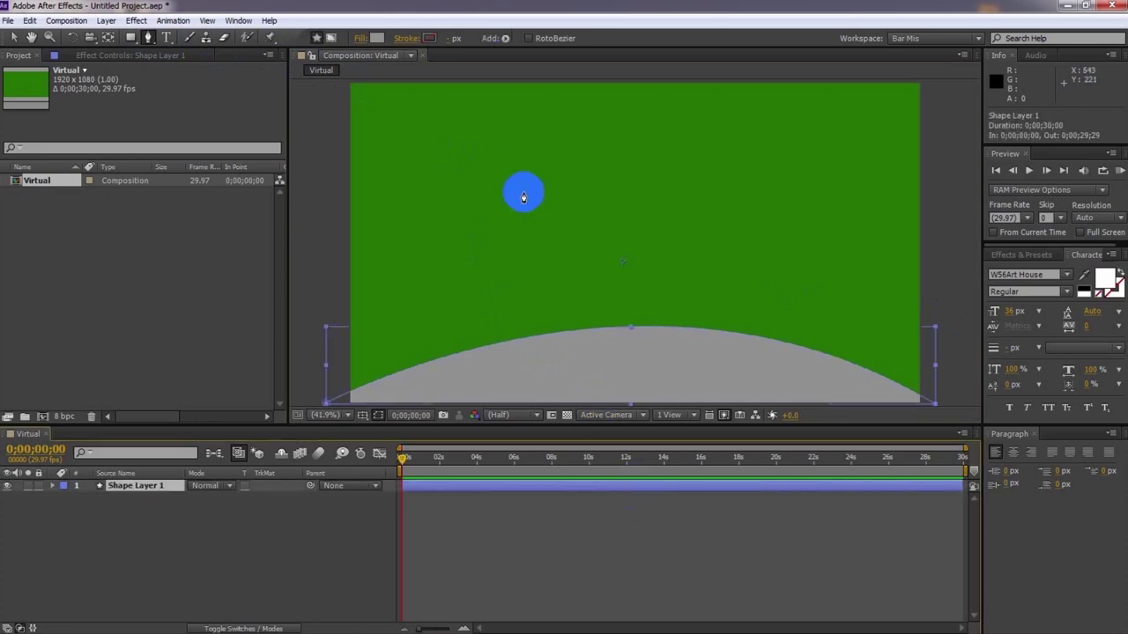
left_click(377, 38)
left_click_drag(388, 527, 372, 527)
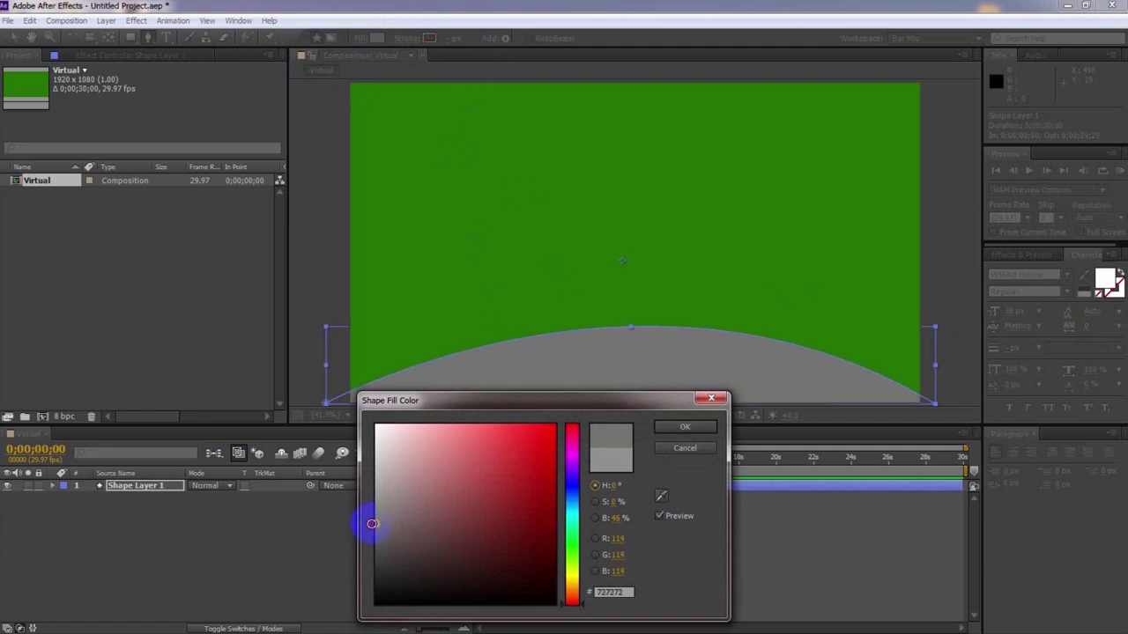
left_click(670, 429)
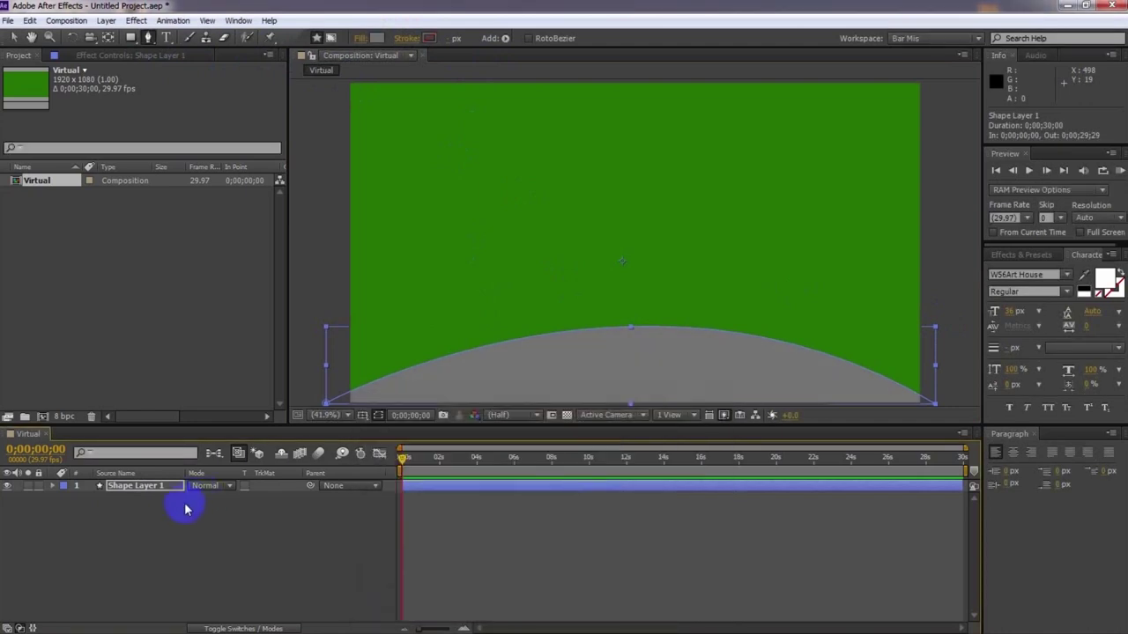
Step: Rename the dome's shape layer to Floor and deselect it
left_click(156, 490)
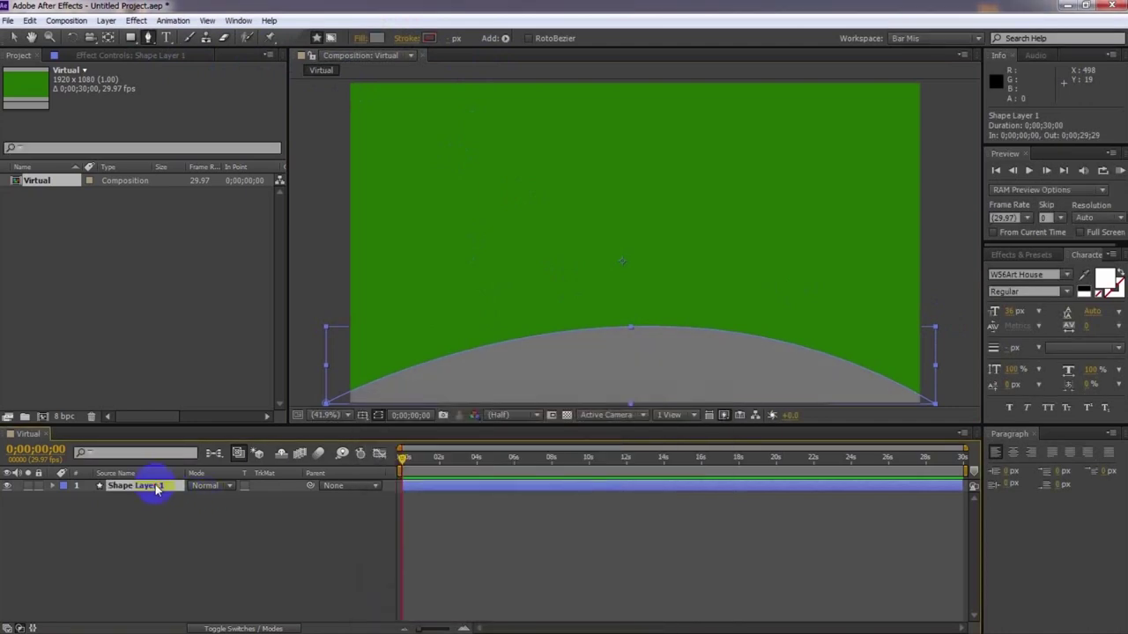
right_click(156, 490)
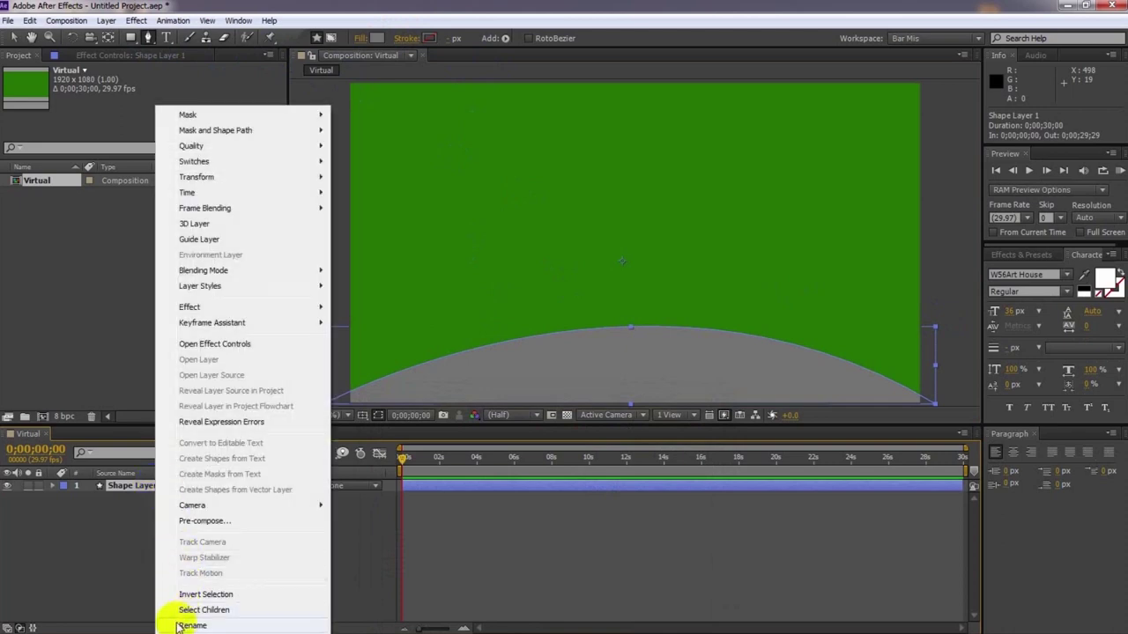
left_click(183, 622)
type("F")
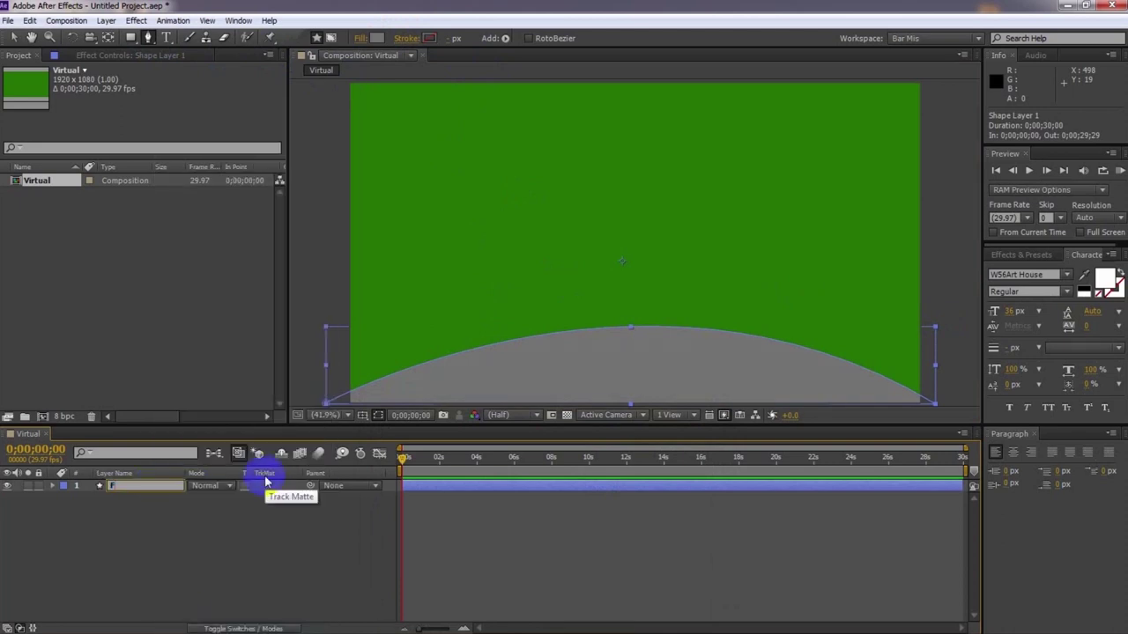
type("loor")
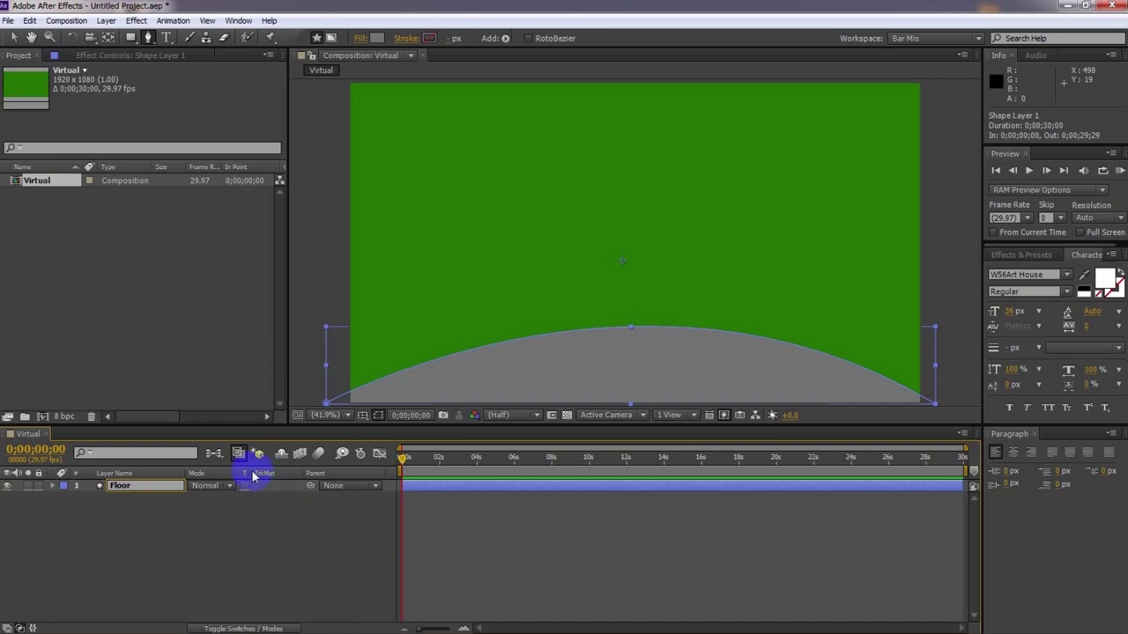
left_click(108, 529)
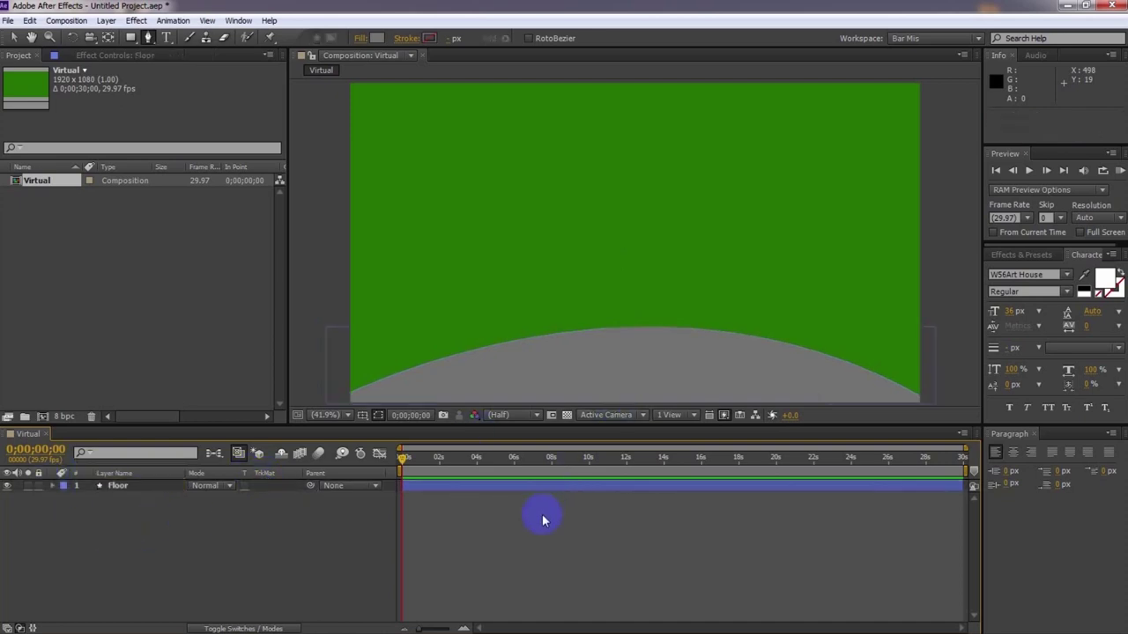
left_click(469, 486)
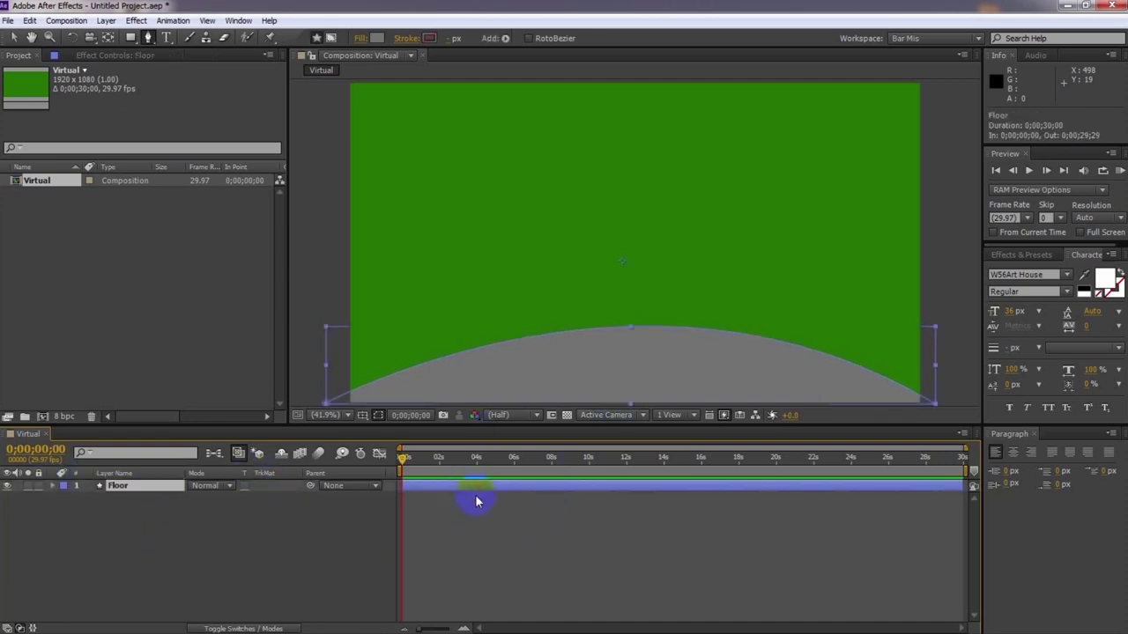
left_click(513, 527)
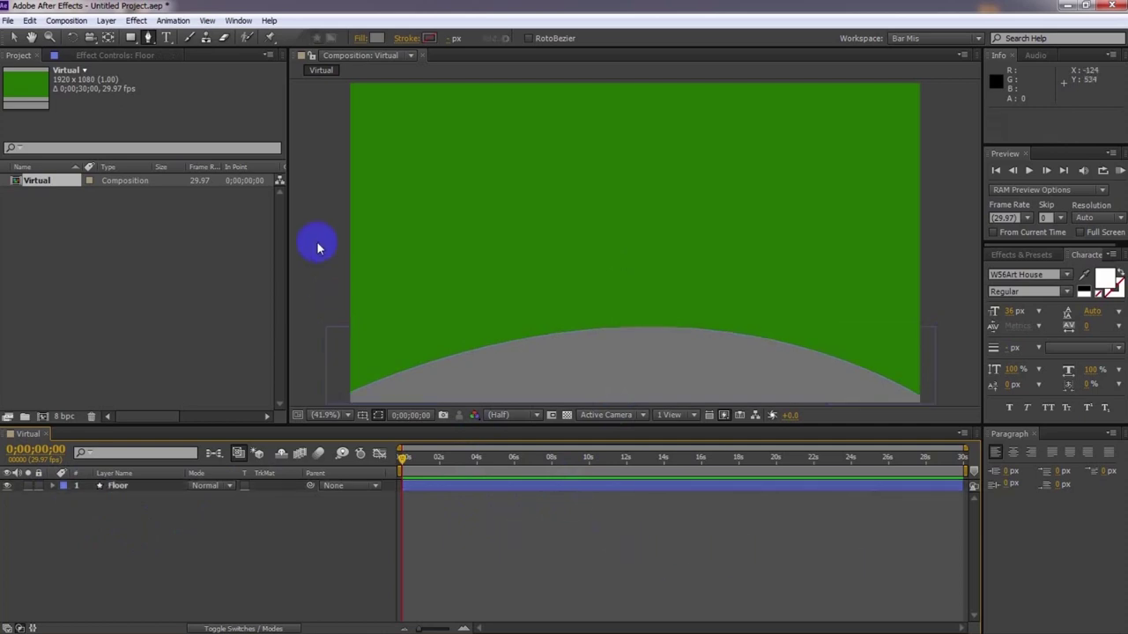
Step: Draw a closed four-corner wall panel along the composition's left edge, from the frame's top down to the floor's curve, on a new shape layer
left_click(148, 38)
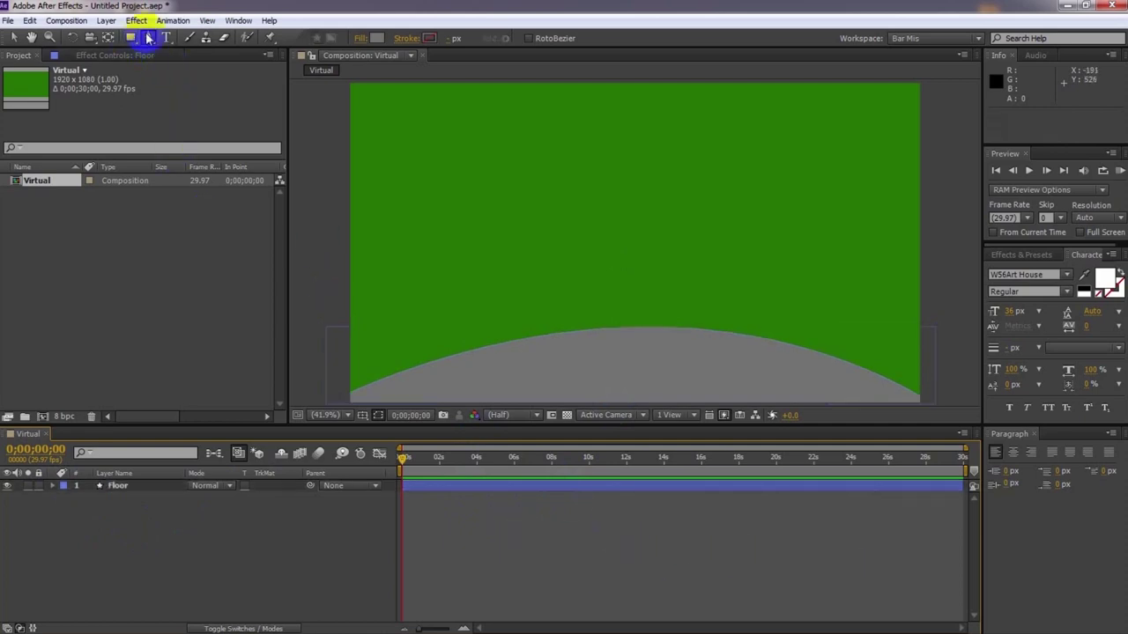
left_click(344, 87)
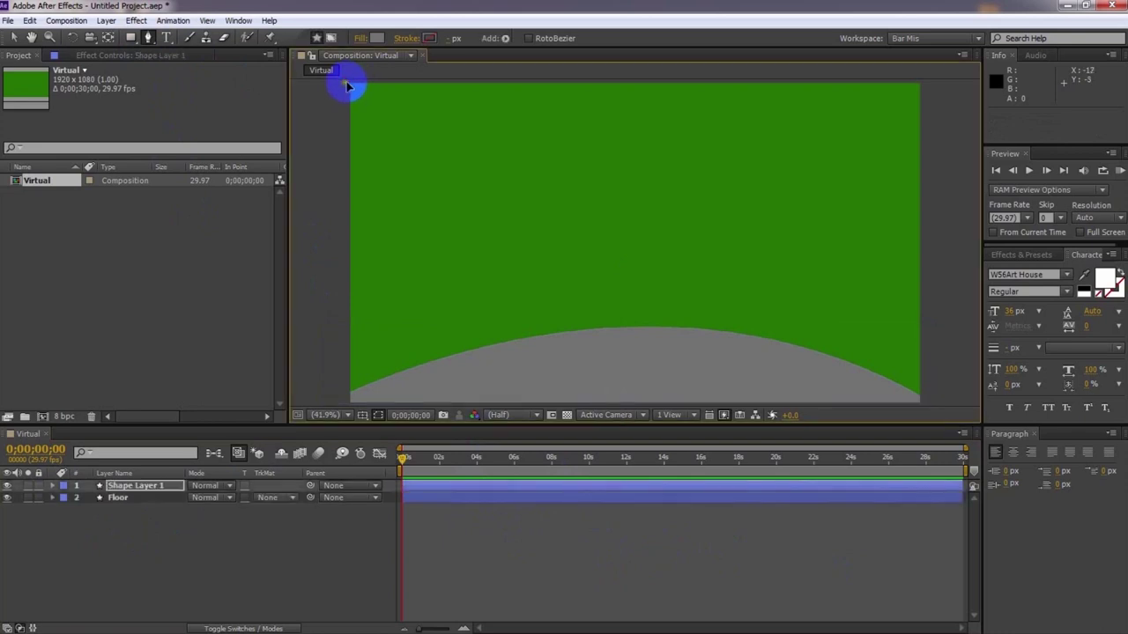
left_click(398, 86)
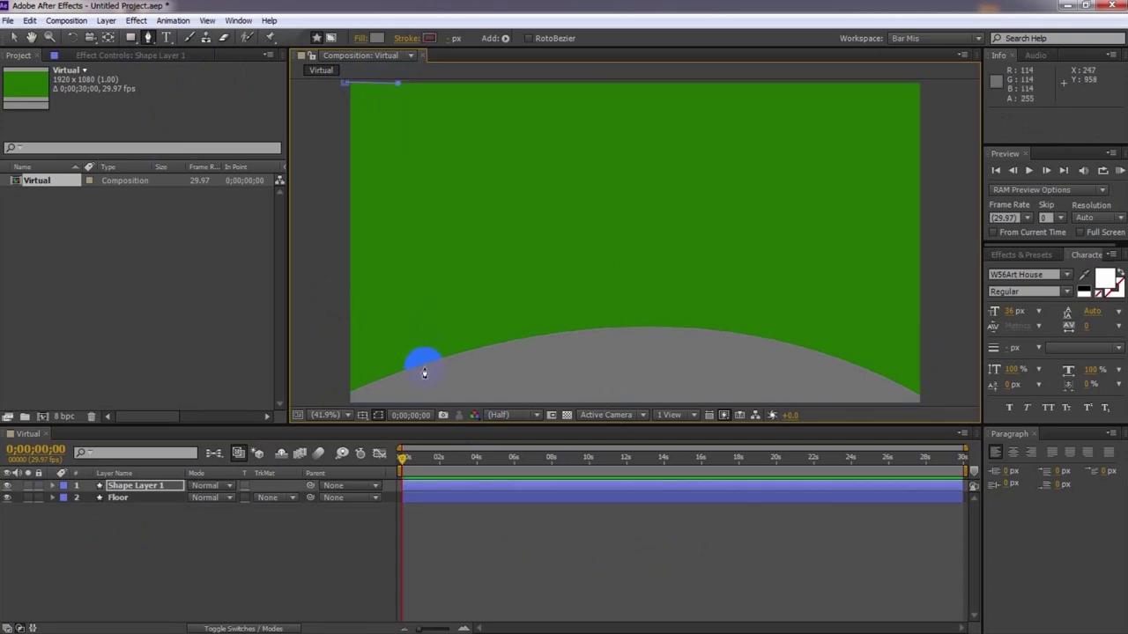
left_click(416, 361)
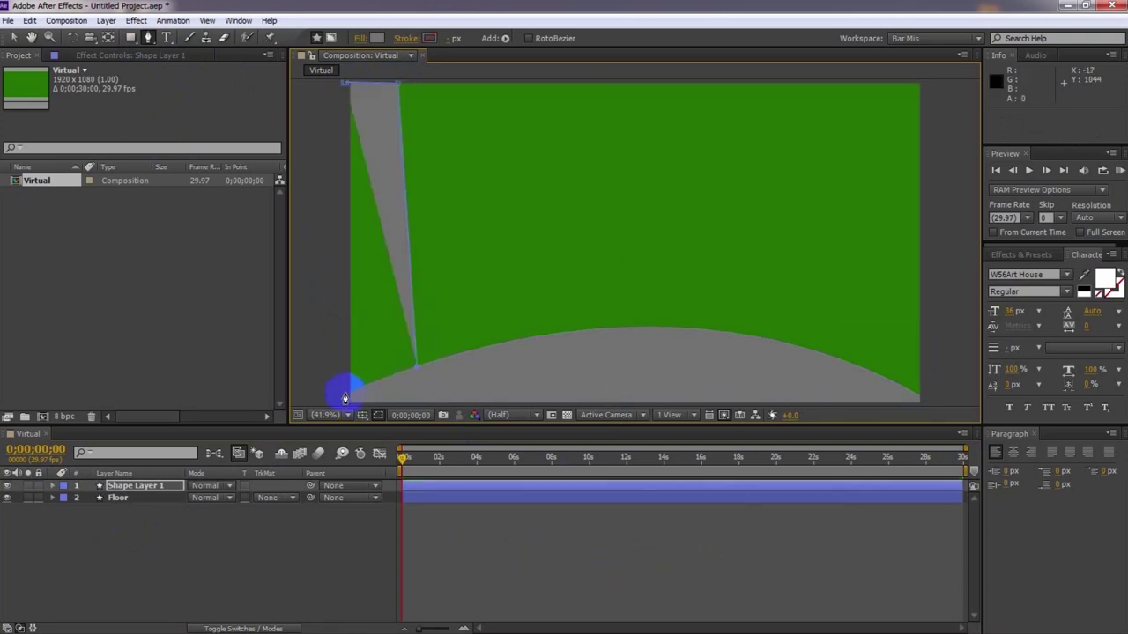
left_click(347, 395)
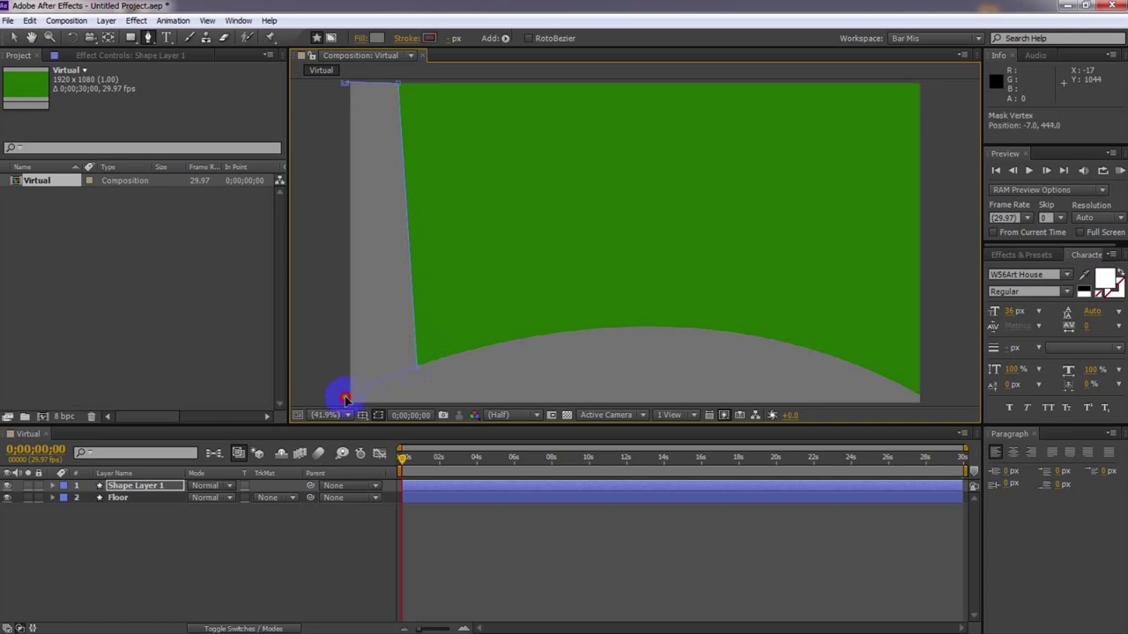
left_click(347, 85)
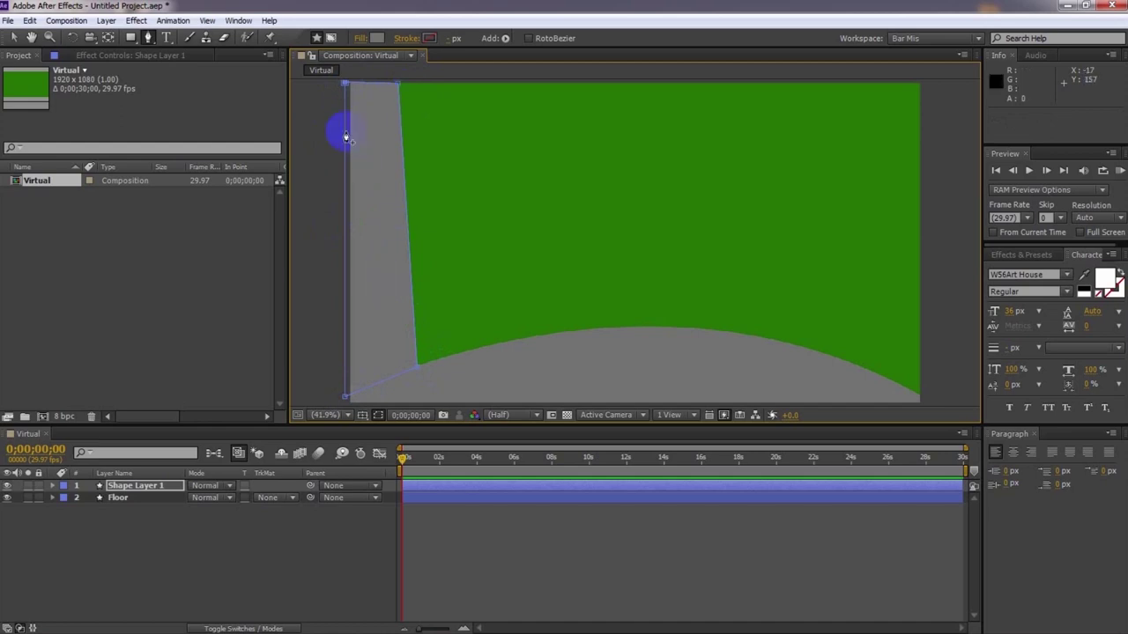
Step: Narrow the wall panel by moving its inner top and bottom corners toward the frame's left edge, keeping the bottom corner on the floor's curve
left_click(401, 82)
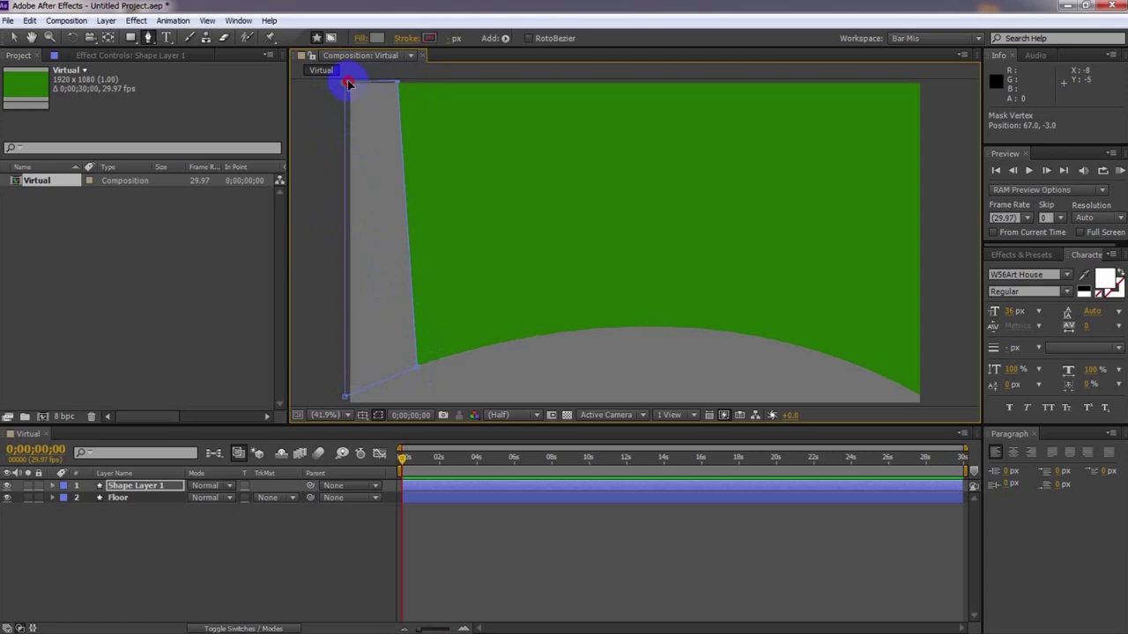
left_click_drag(420, 366, 411, 367)
left_click_drag(396, 81, 388, 81)
left_click_drag(410, 373, 400, 374)
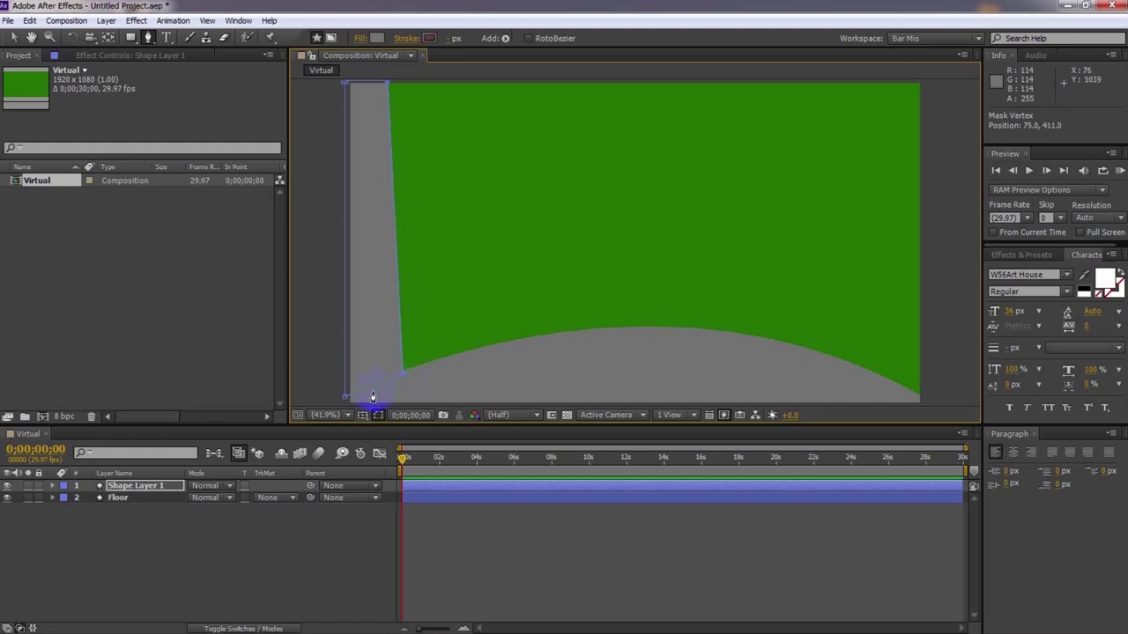
Step: Set the wall panel's fill to near-white F9F9F9
left_click(376, 38)
mouse_move(402, 453)
left_mouse_down()
mouse_move(379, 429)
mouse_move(374, 451)
mouse_move(362, 427)
left_mouse_up()
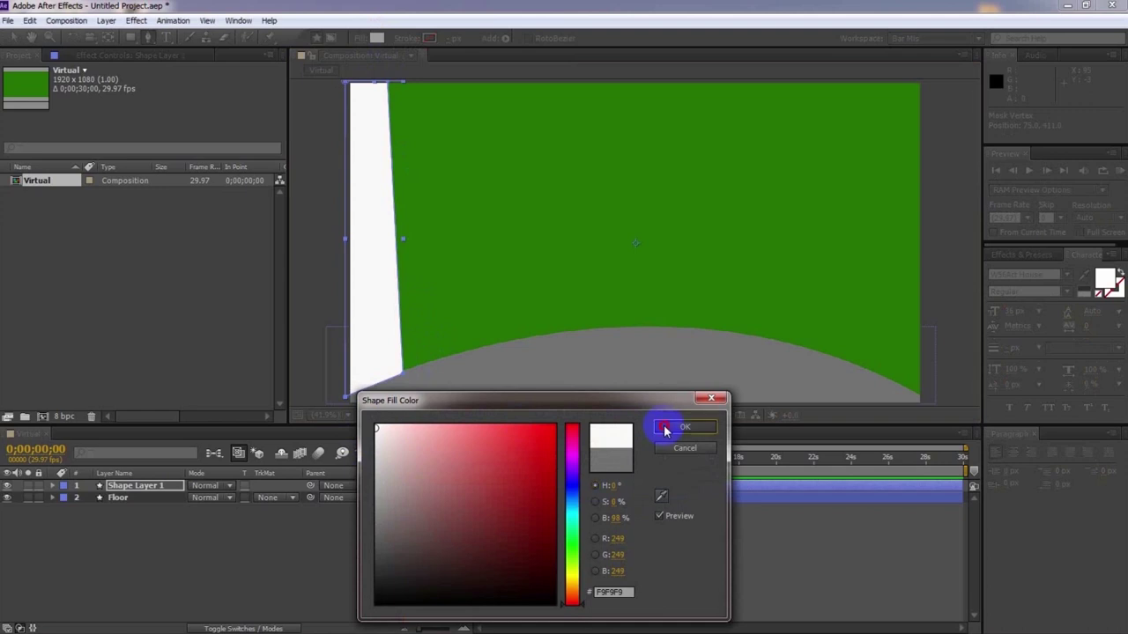
left_click(684, 427)
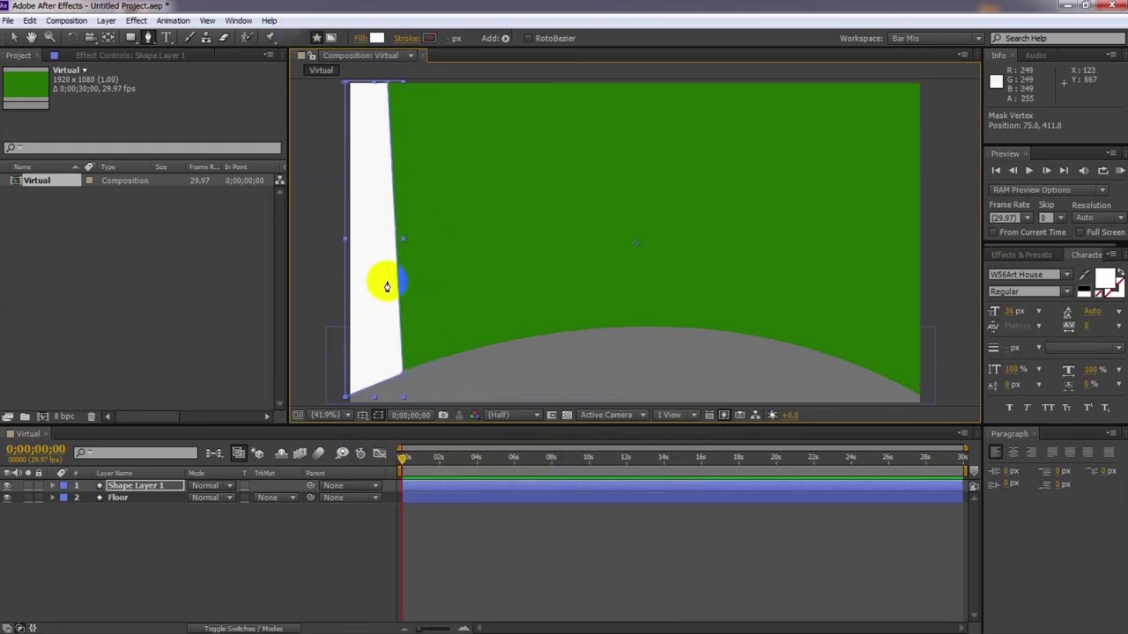
Step: Fine-tune the white panel's corners so its inner side is nearly vertical and its outer bottom corner sits slightly lower outside the frame
left_click_drag(386, 84, 390, 84)
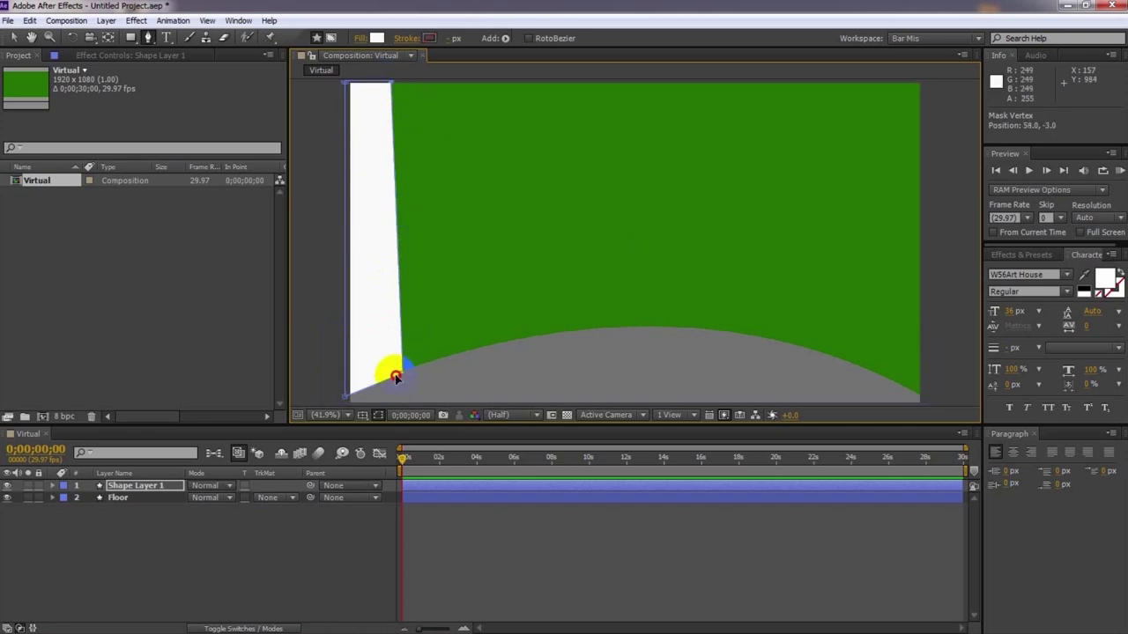
left_click_drag(396, 377, 390, 379)
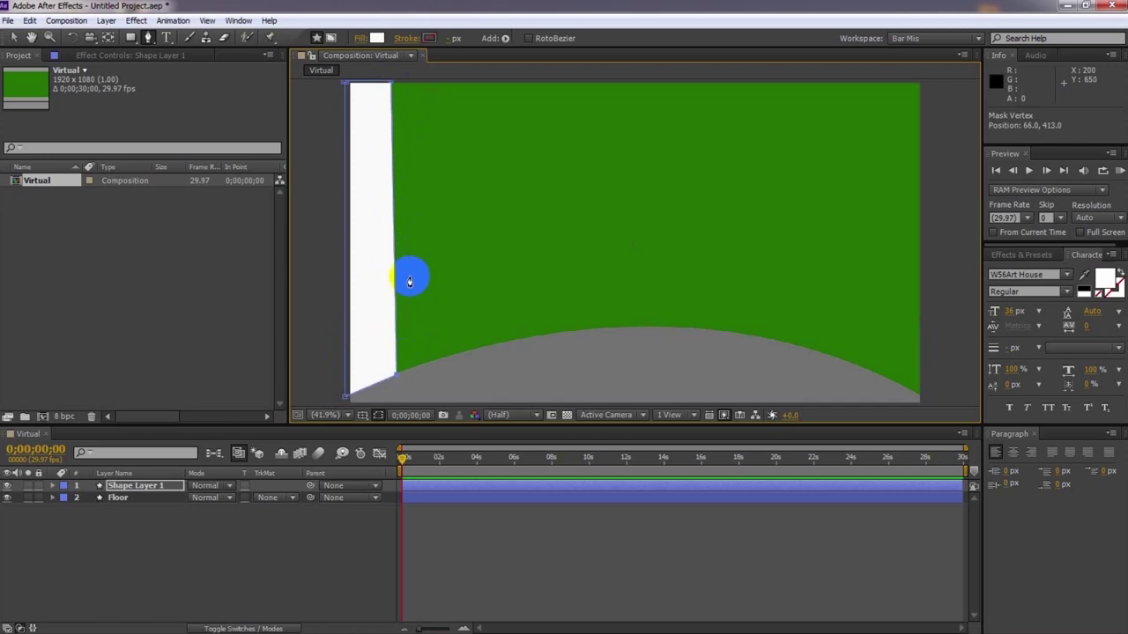
left_click(347, 400)
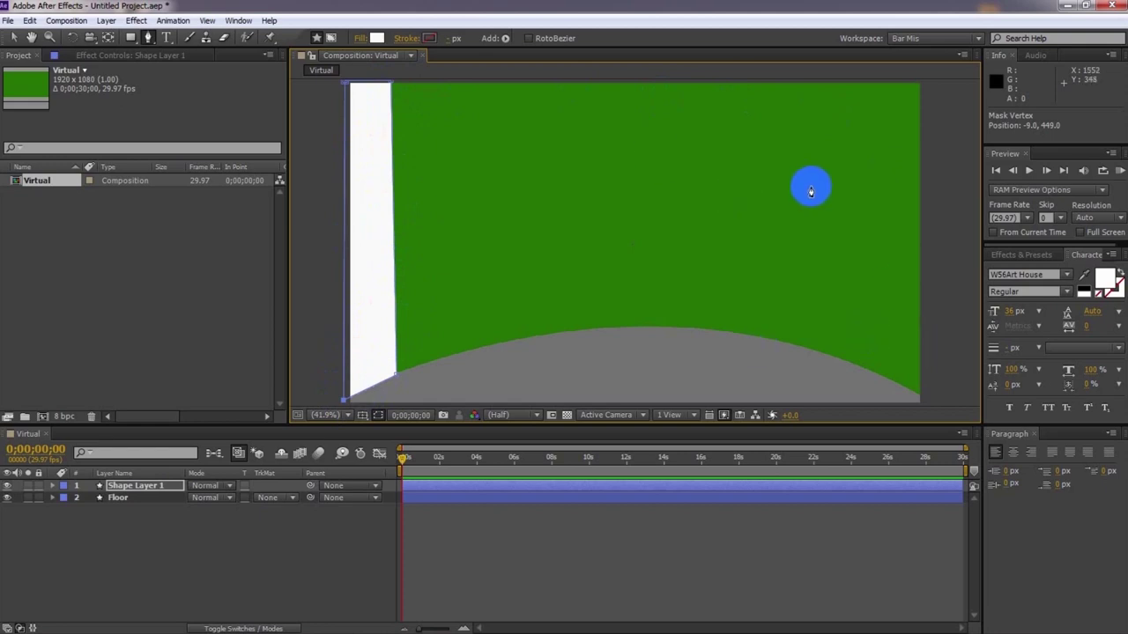
Step: Start a second panel path in the same shape layer with two points just above the frame, on either side of the white panel's inner top corner
left_click(327, 417)
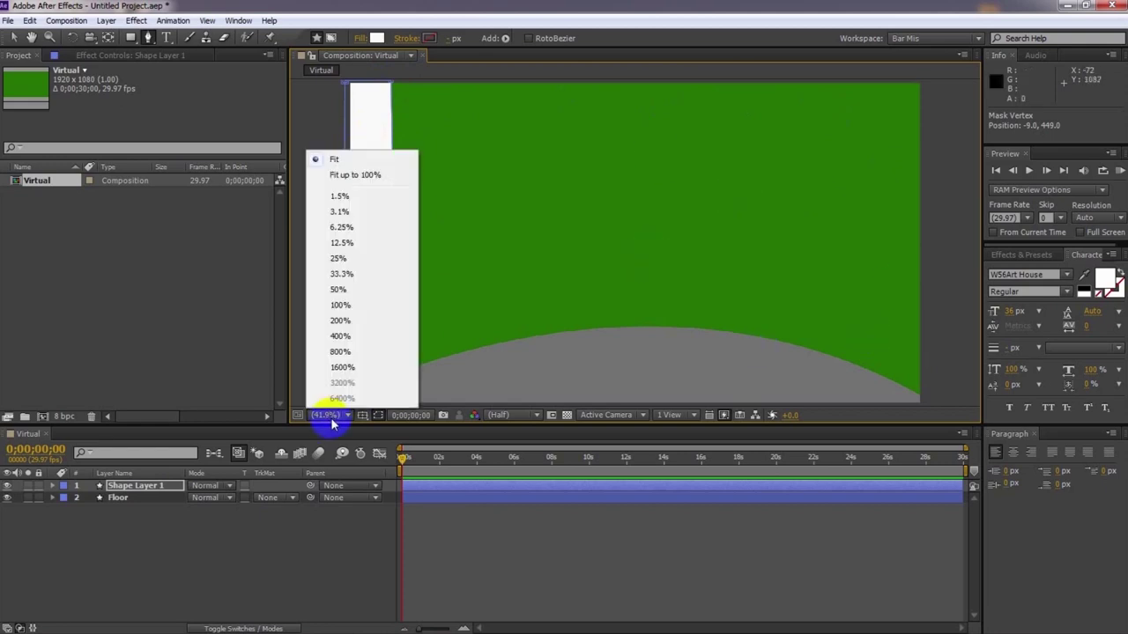
left_click(340, 305)
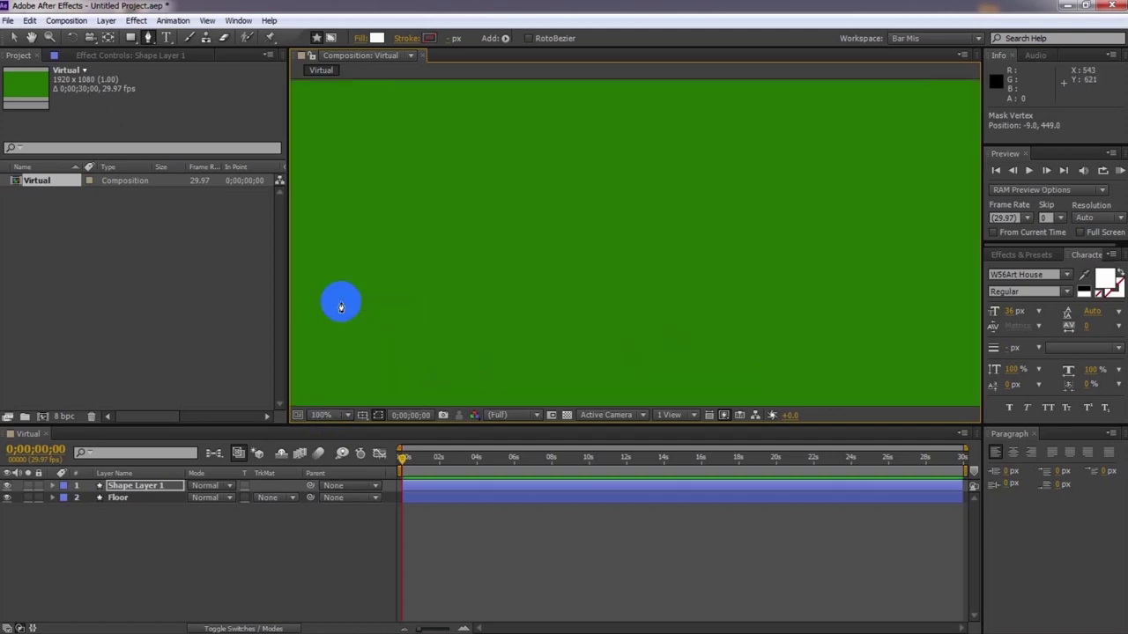
left_click(32, 38)
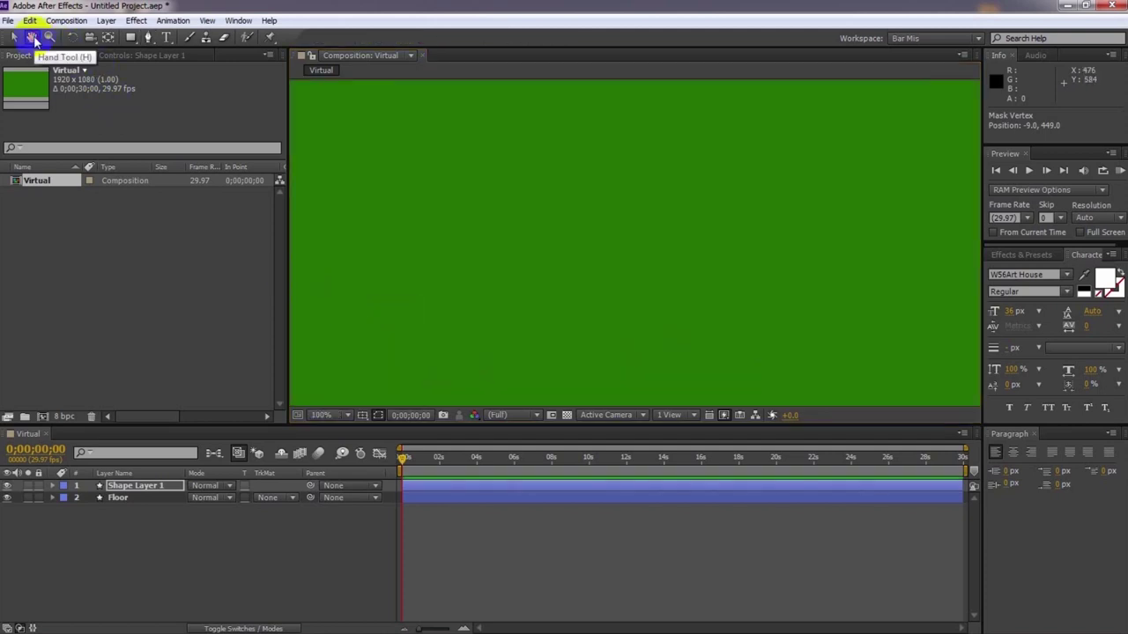
left_click_drag(297, 139, 569, 284)
left_click(148, 37)
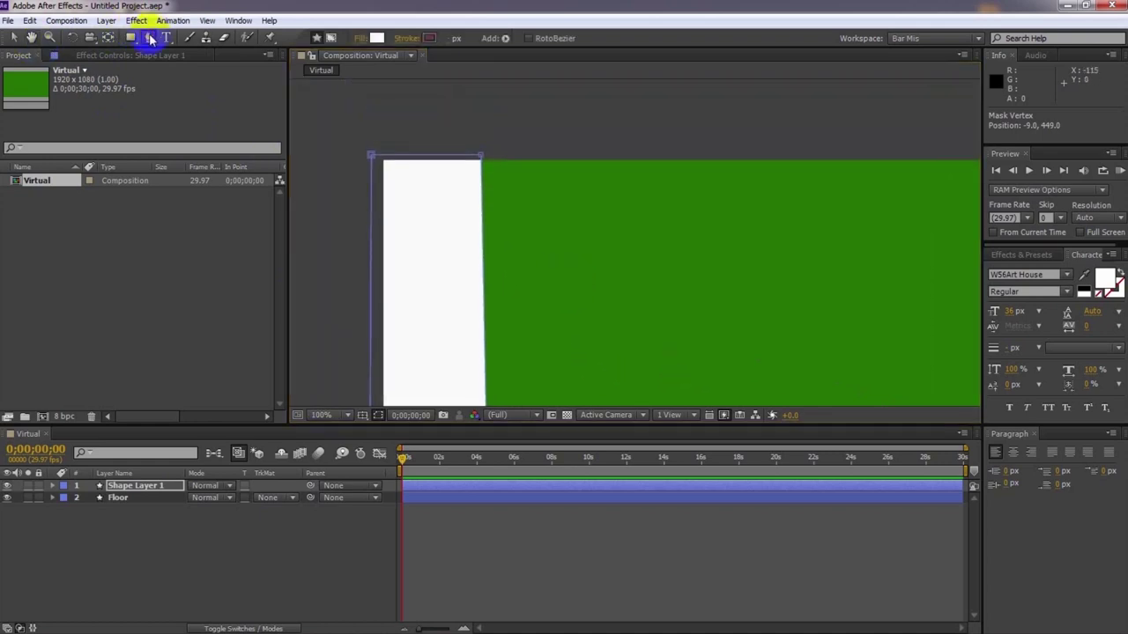
left_click(453, 155)
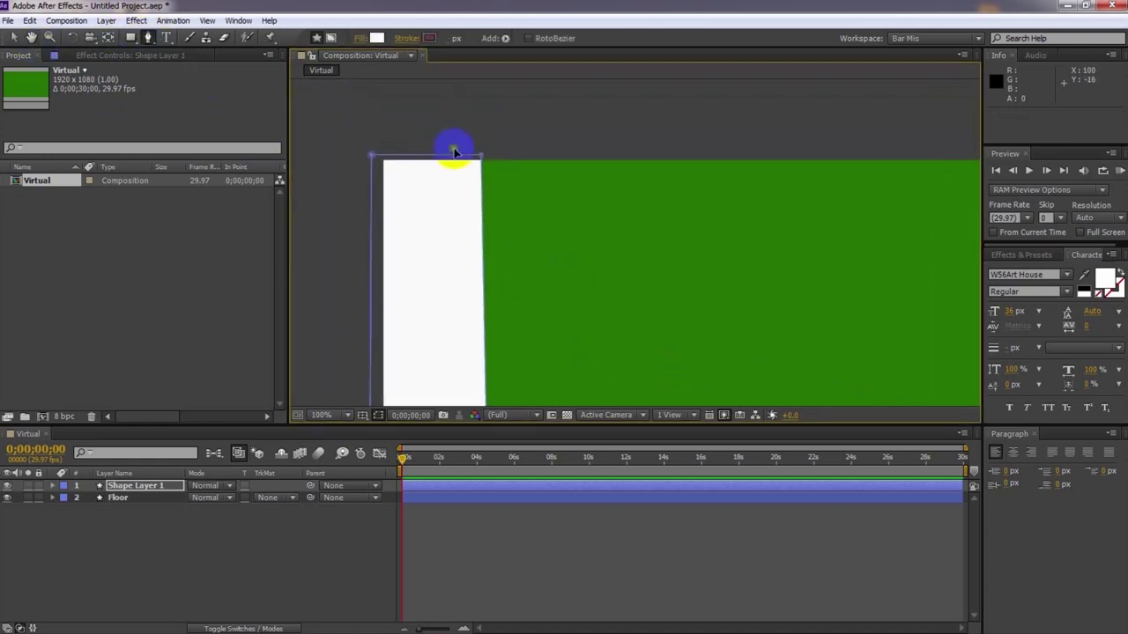
left_click(522, 157)
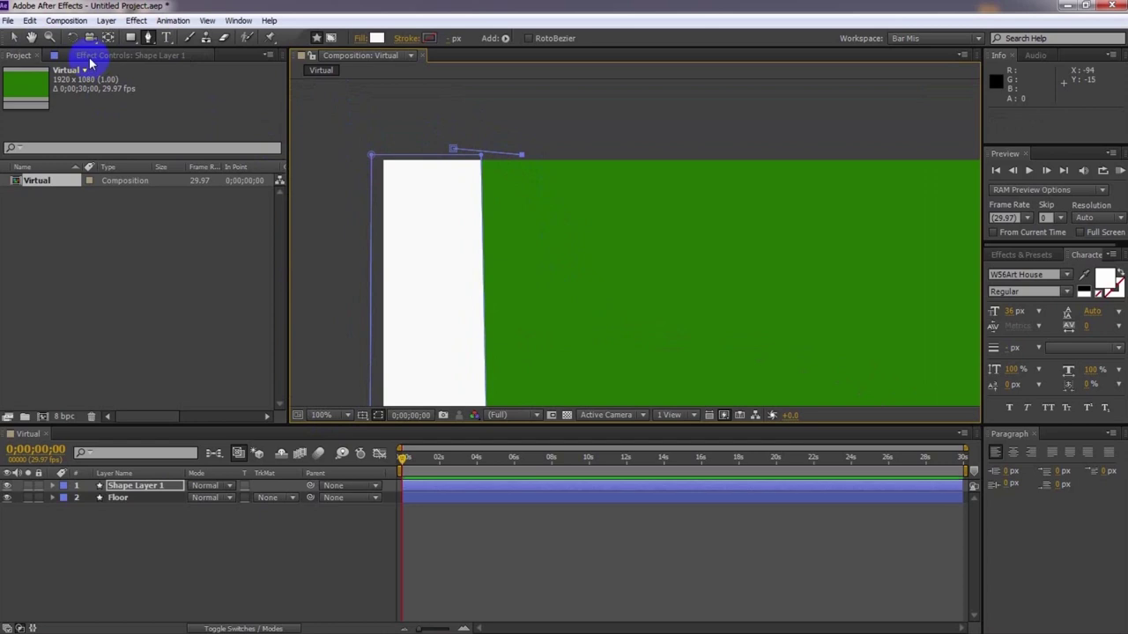
Step: Add the second panel's lower corner points and close its path at the starting point to form a narrow strip overlapping the white panel's inner edge
left_click(31, 37)
left_click_drag(508, 249, 503, 144)
left_click(148, 37)
mouse_move(433, 270)
left_mouse_down()
mouse_move(481, 307)
mouse_move(416, 322)
left_mouse_up()
left_click(30, 38)
mouse_move(499, 126)
left_mouse_down()
mouse_move(534, 285)
mouse_move(511, 341)
left_mouse_up()
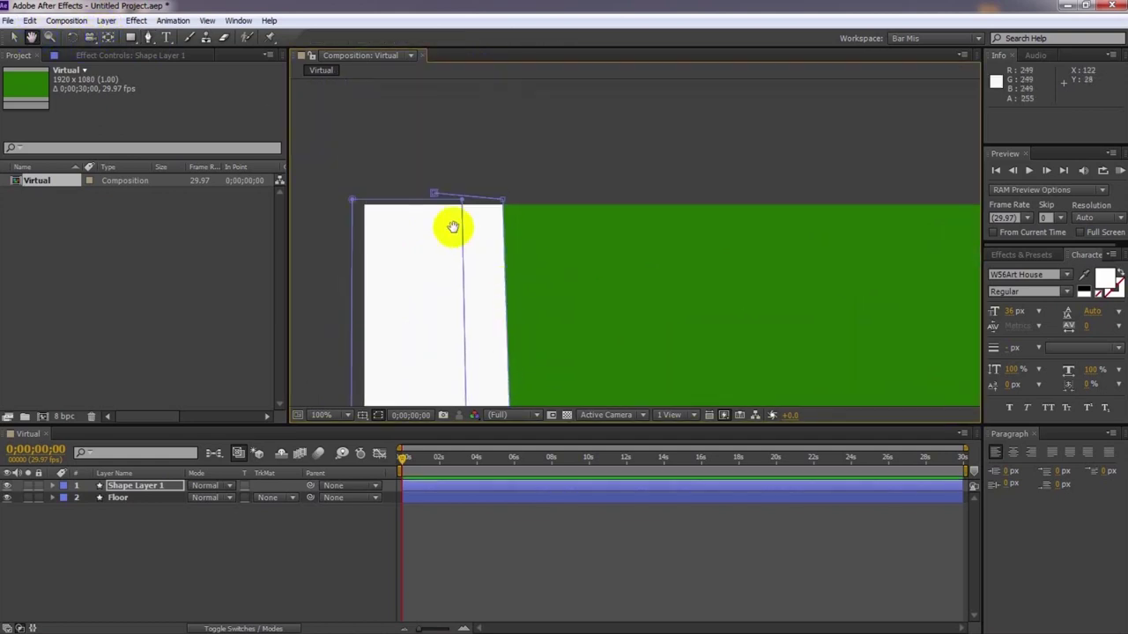
left_click(150, 38)
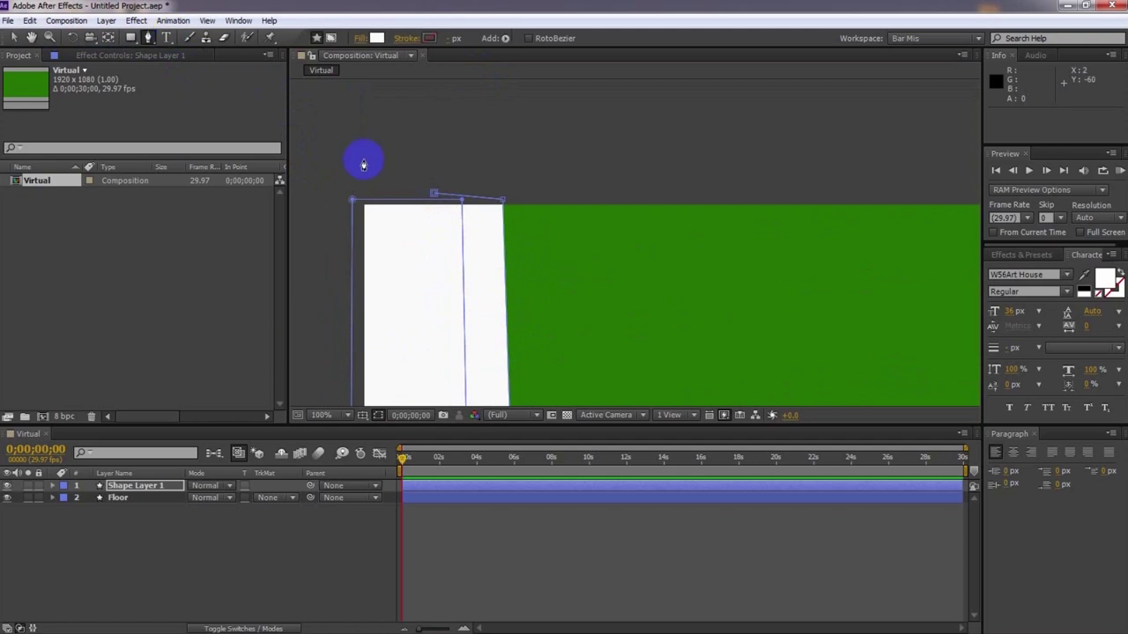
left_click(434, 196)
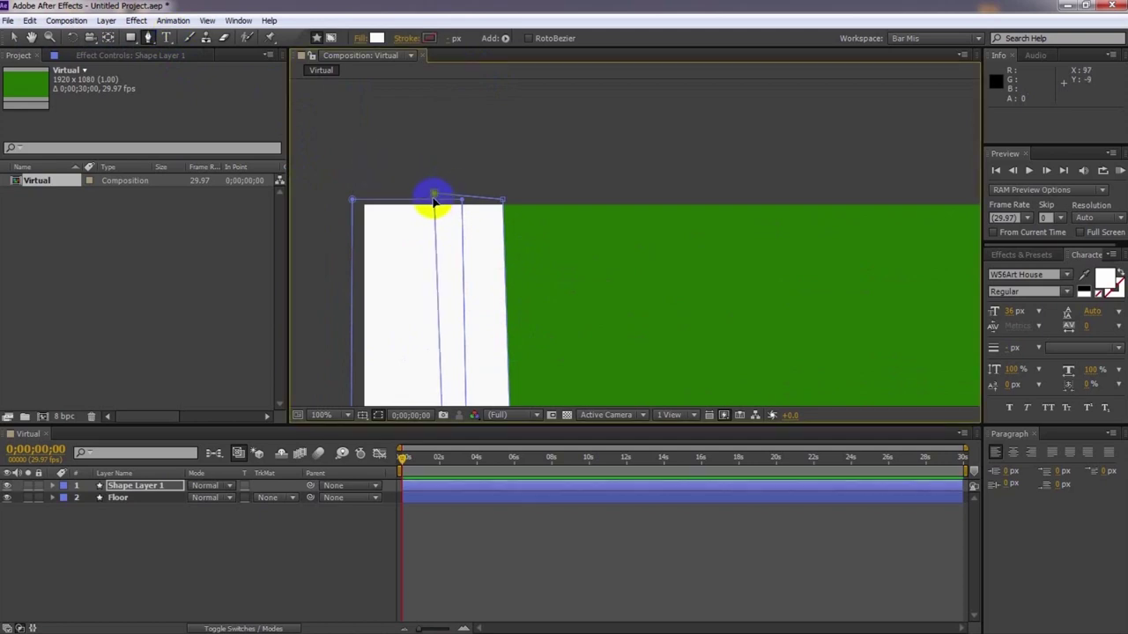
Step: Set the narrow strip's fill color to gray 9C9C9C
left_click(377, 37)
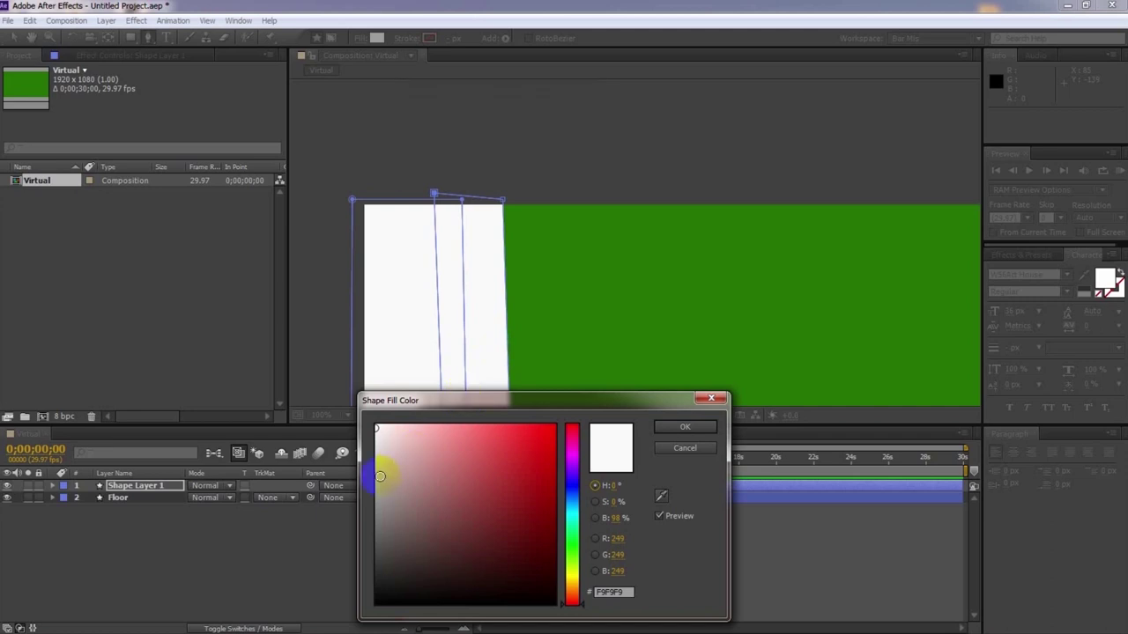
left_click(375, 481)
left_click_drag(374, 489, 375, 494)
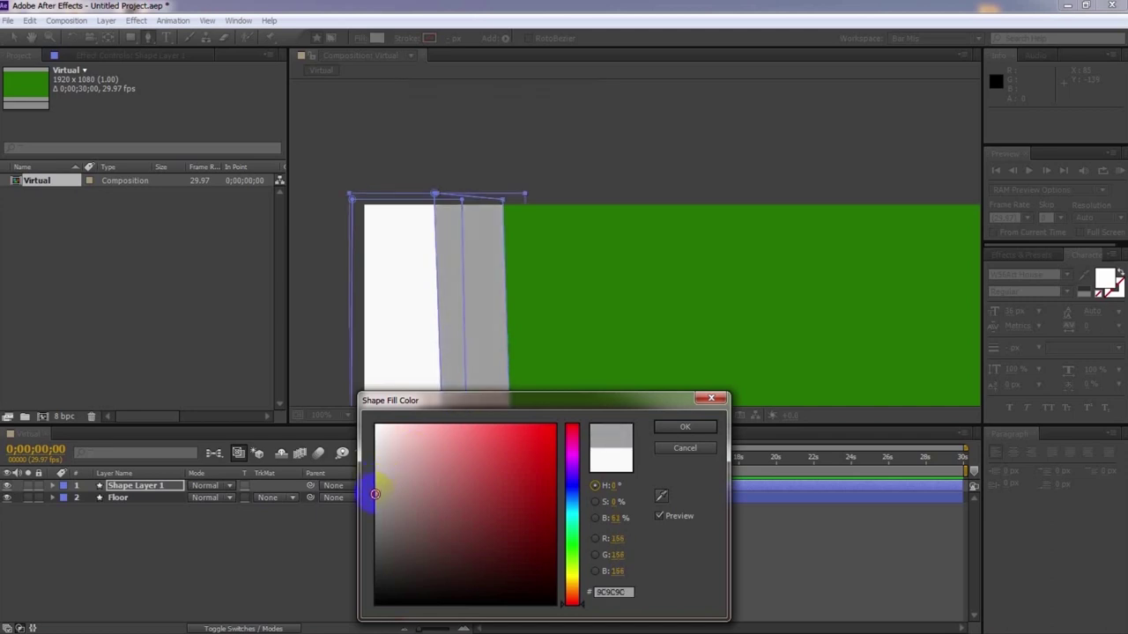
left_click(700, 427)
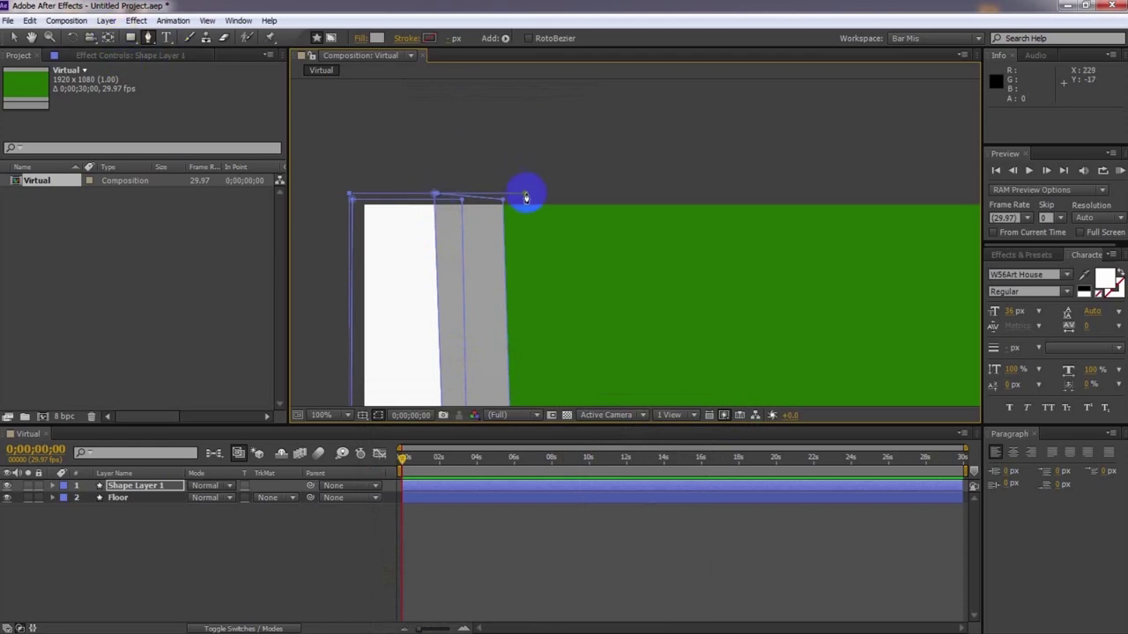
Step: Adjust the gray strip's upper and lower corner points so it narrows and meets the white panel's inner edge down to the floor
left_click_drag(434, 195, 498, 202)
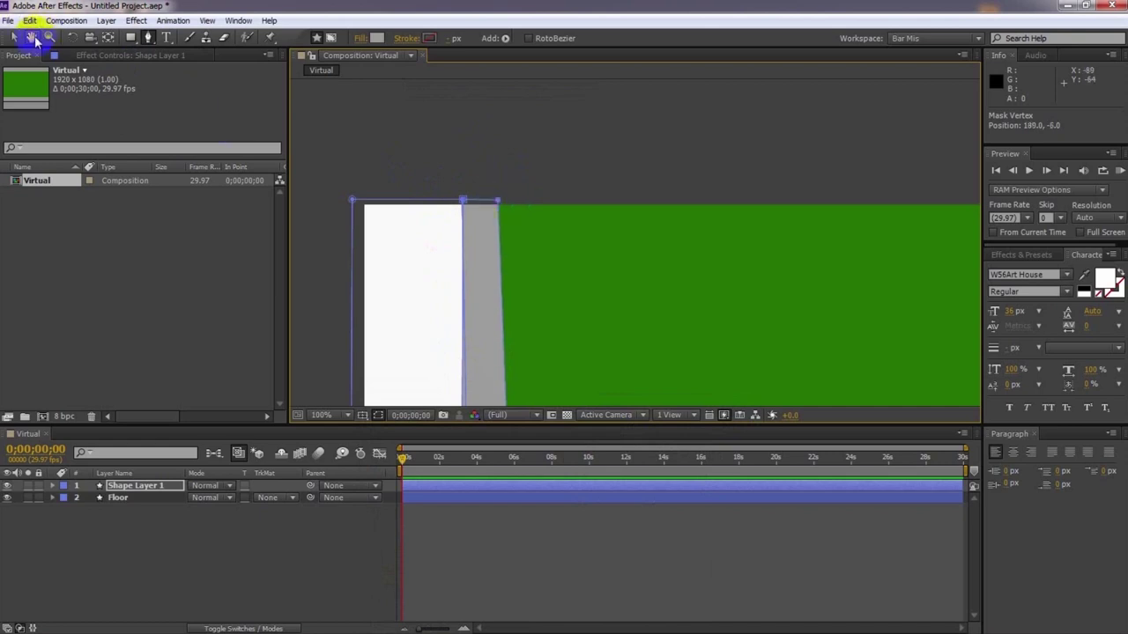
left_click(32, 38)
left_click_drag(479, 302, 375, 118)
left_click_drag(541, 287, 529, 150)
left_click(148, 39)
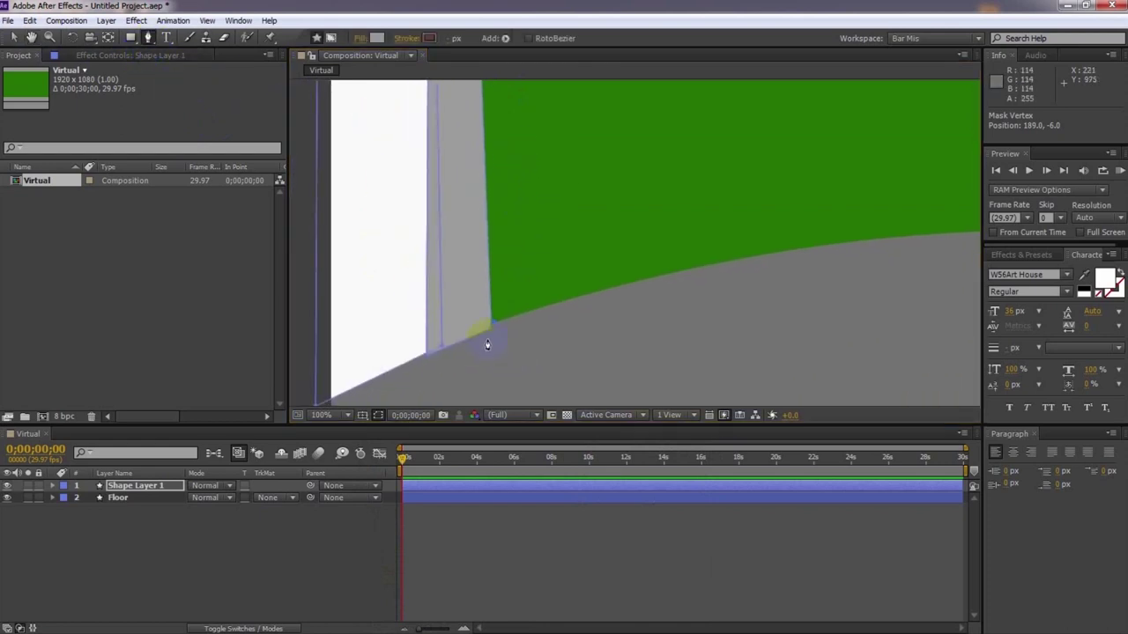
left_click_drag(490, 333, 441, 344)
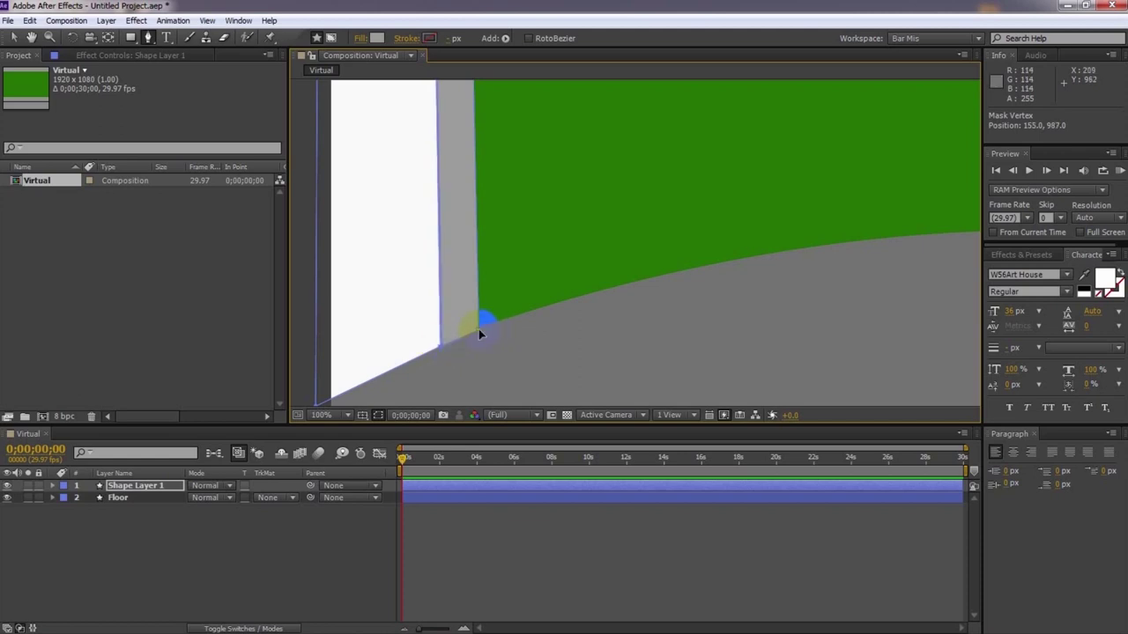
left_click(324, 418)
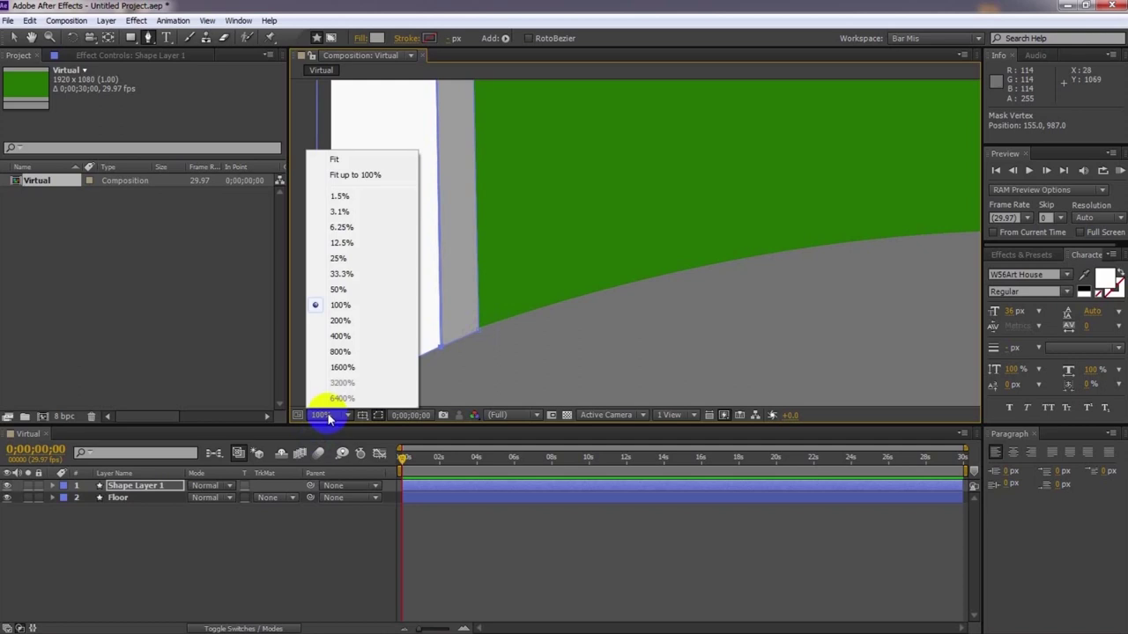
left_click(336, 162)
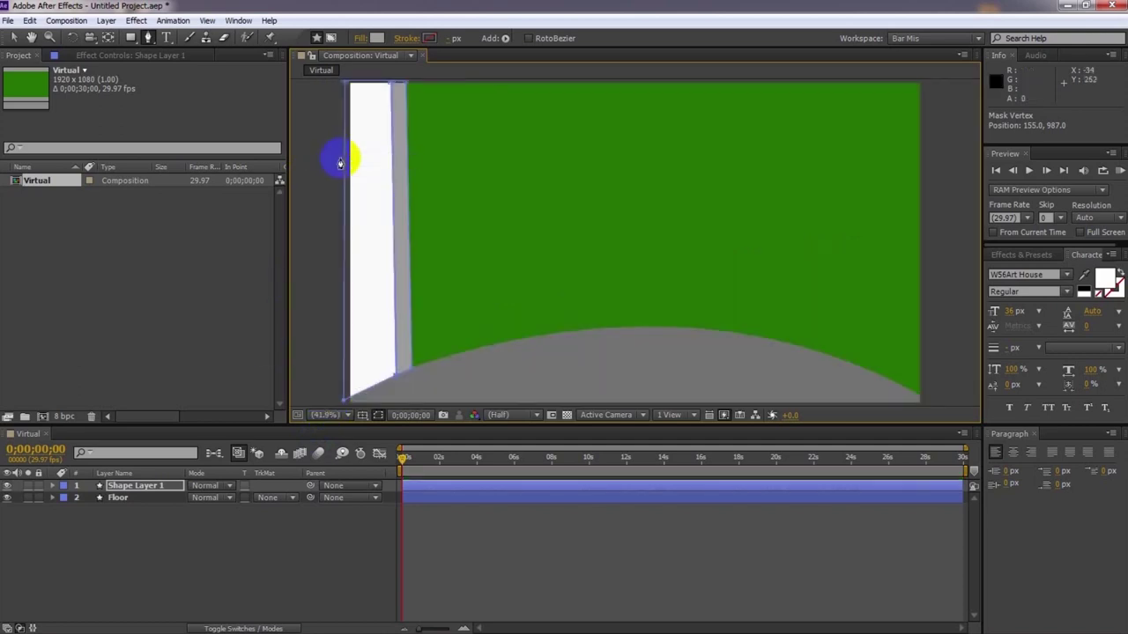
left_click(470, 539)
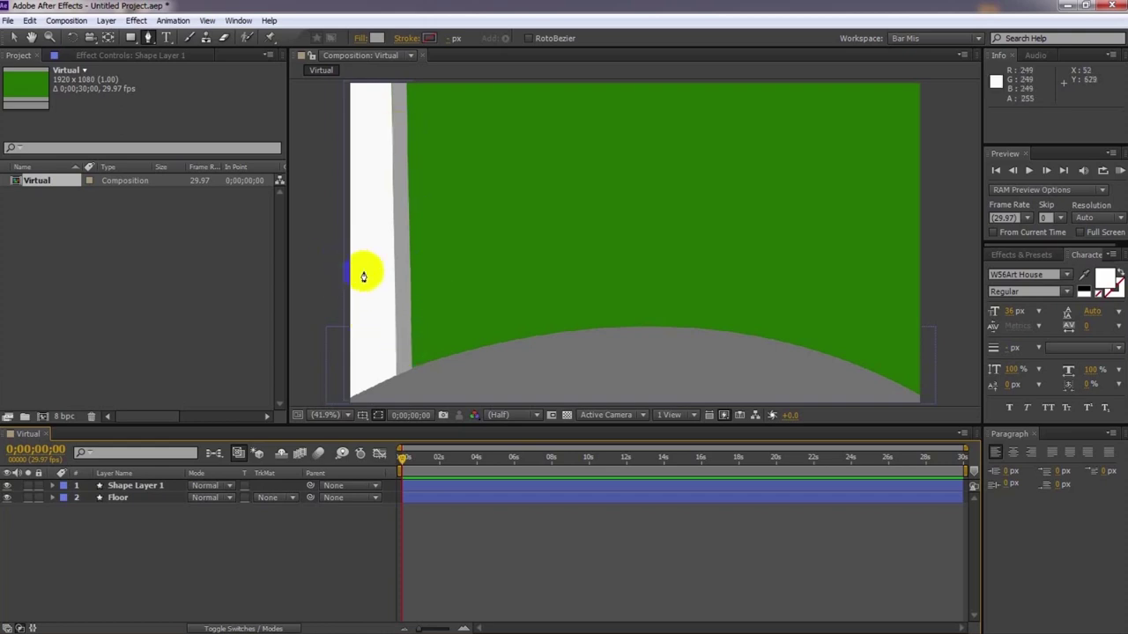
left_click(415, 413)
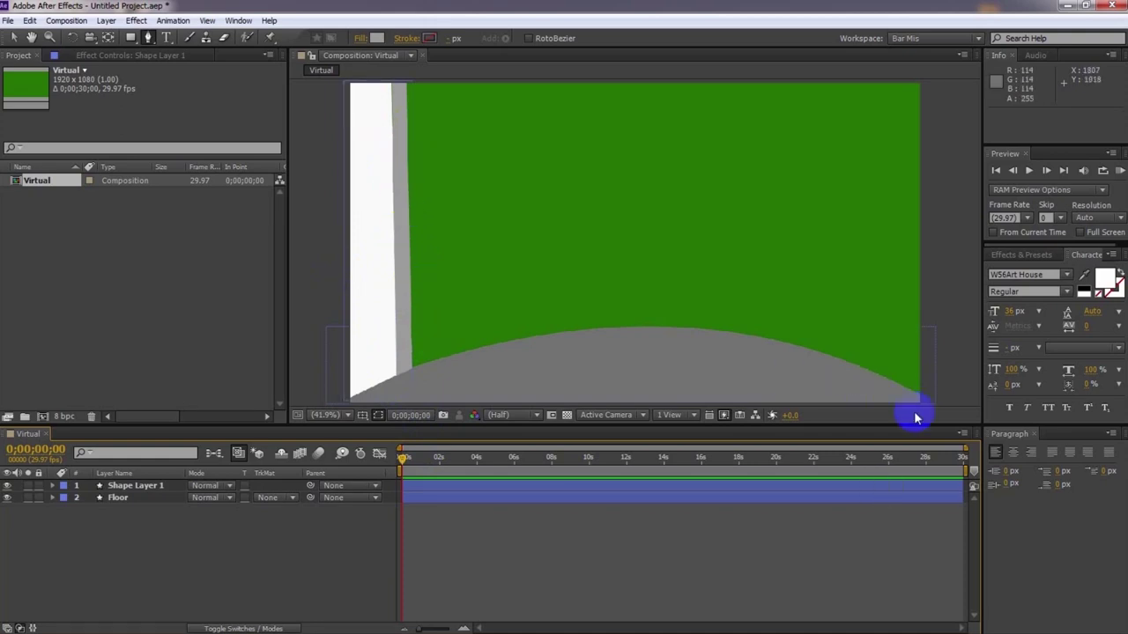
Step: Duplicate the wall panel shape layer and rename the original layer Bar1
left_click(542, 486)
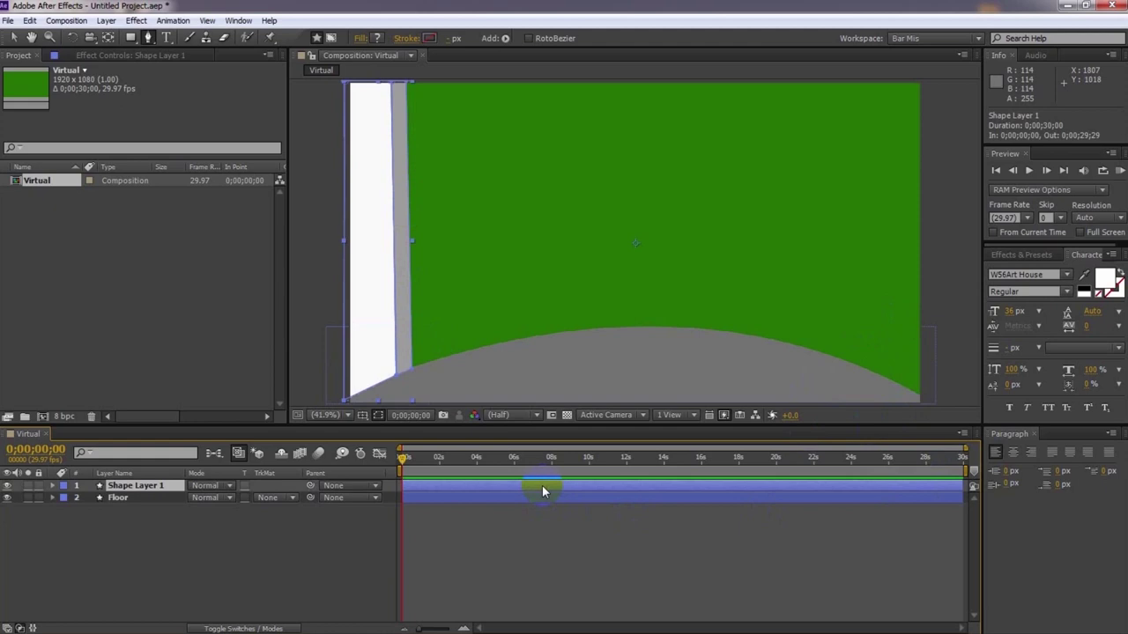
key("ctrl+d")
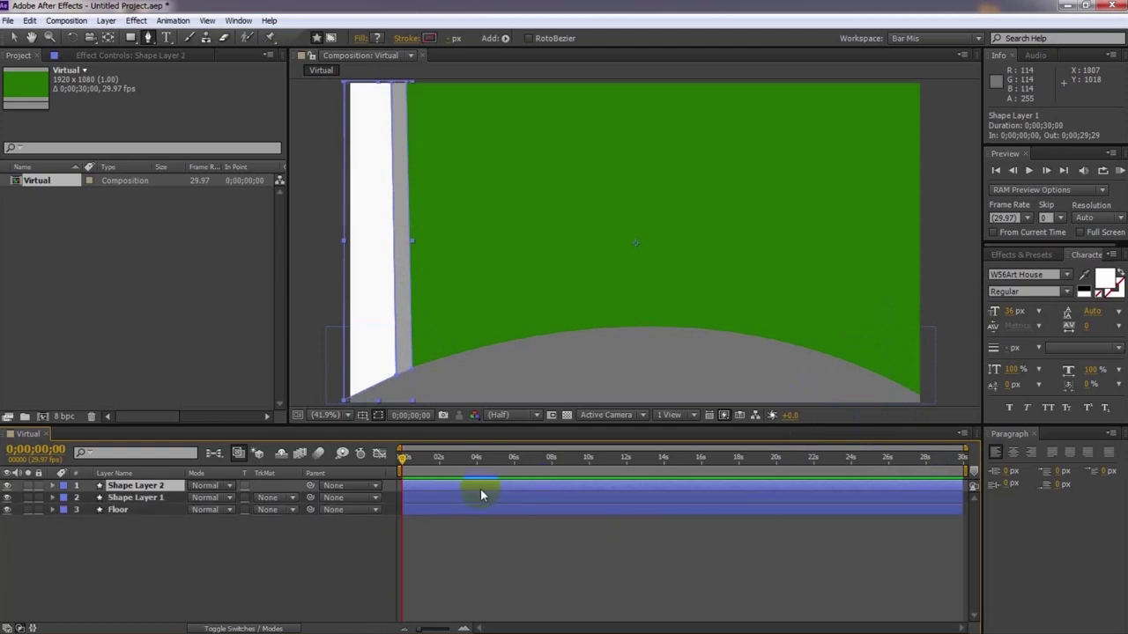
left_click(126, 498)
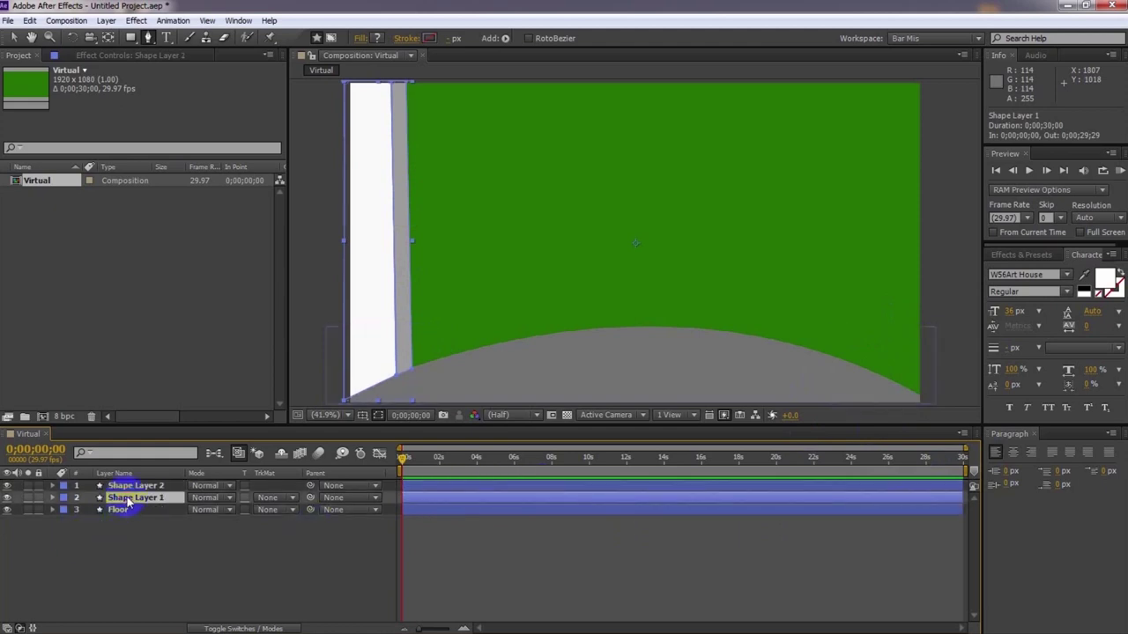
right_click(128, 498)
left_click(163, 622)
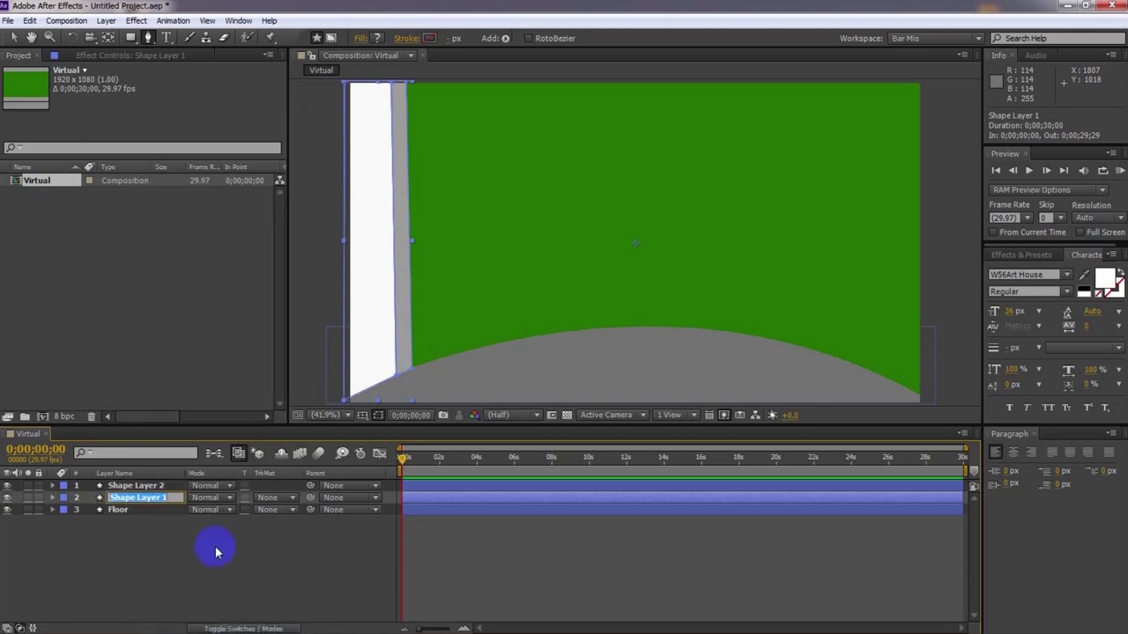
type("Bar1")
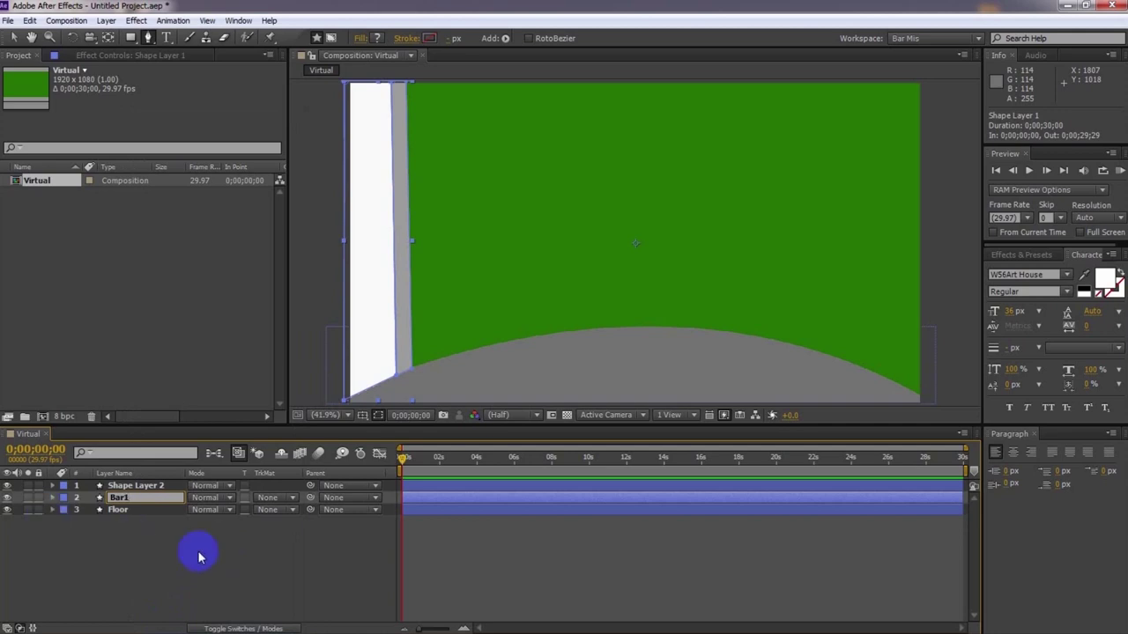
left_click(180, 555)
Step: Rename the duplicated wall panel layer Bar2
left_click(145, 487)
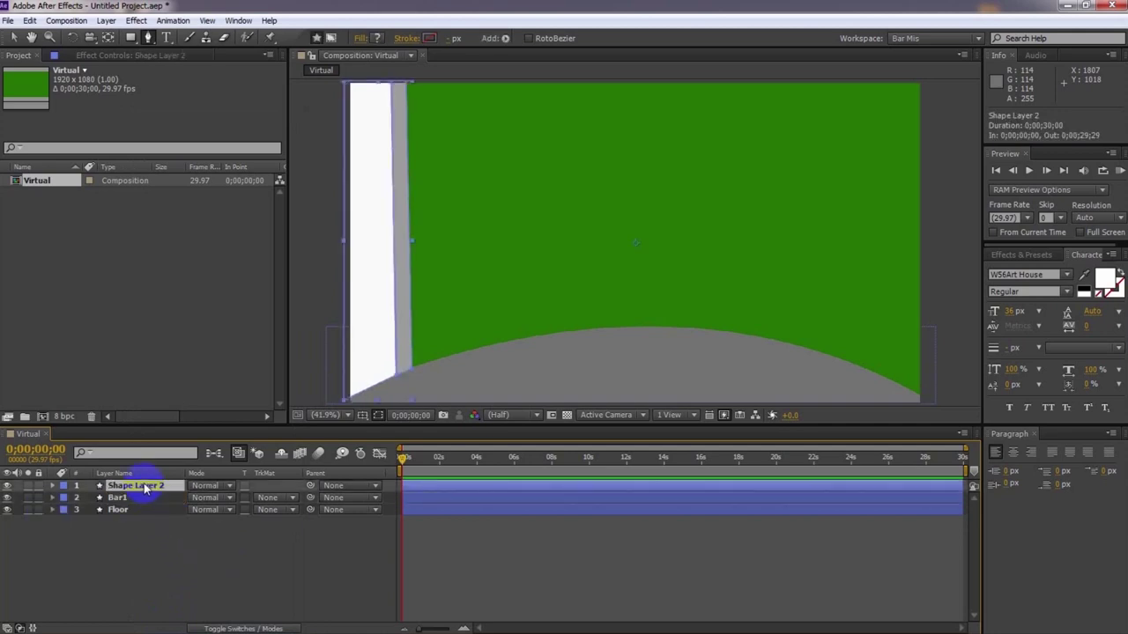
right_click(146, 489)
left_click(179, 616)
type("Bar2")
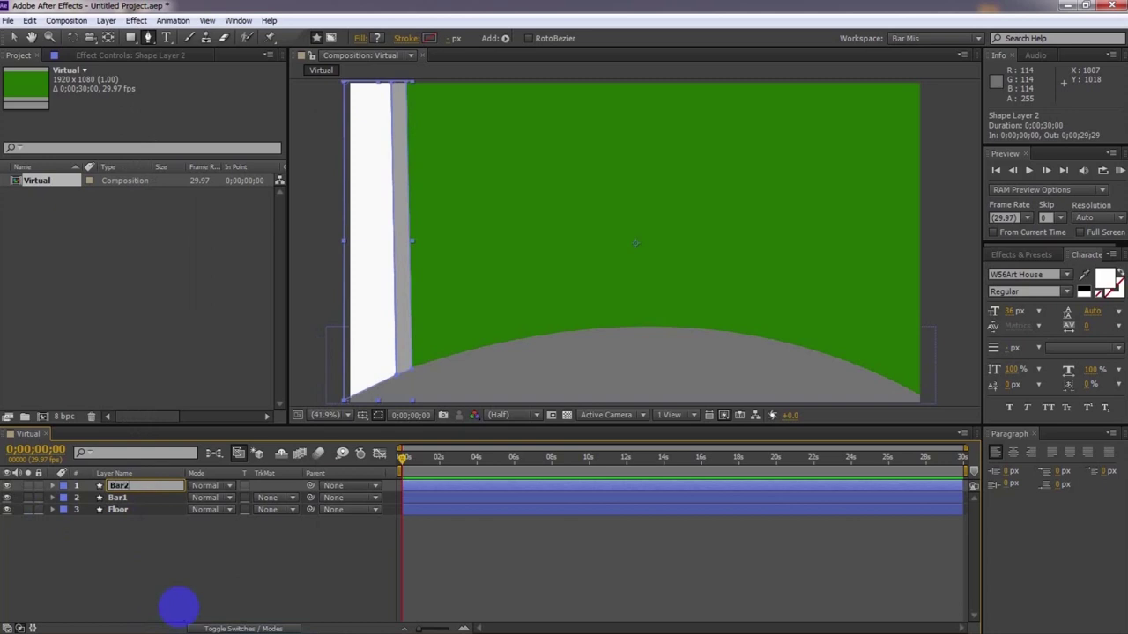
left_click(141, 587)
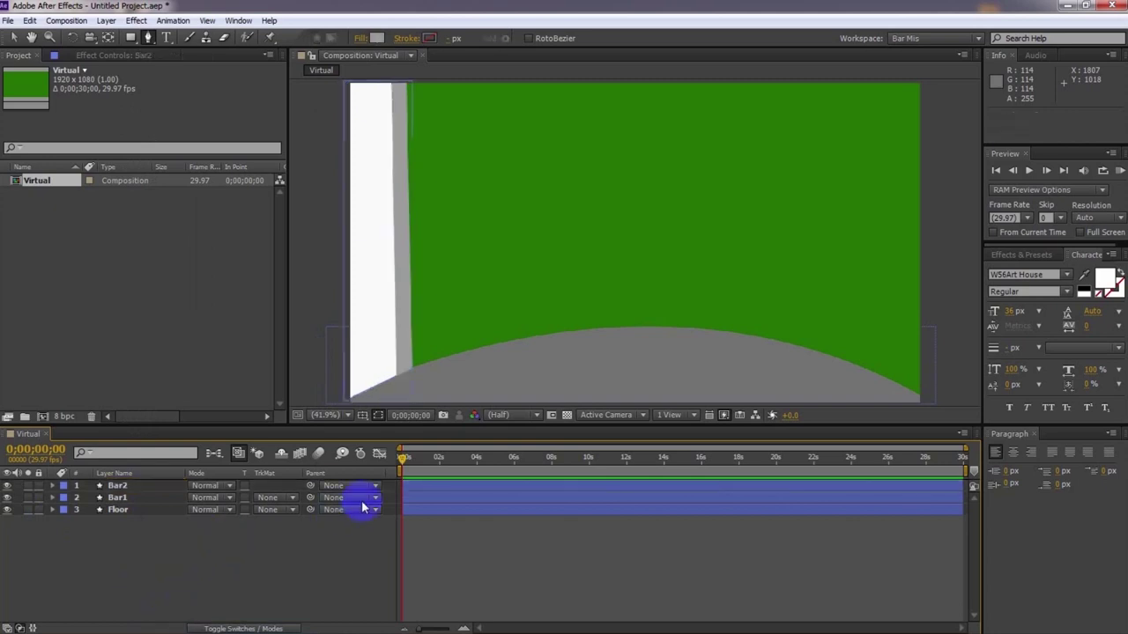
Step: Flip Bar2 horizontally to a scale of about -98%, mirroring the wall panel to the opposite side of the frame
left_click(419, 489)
left_click(13, 37)
left_click(347, 234)
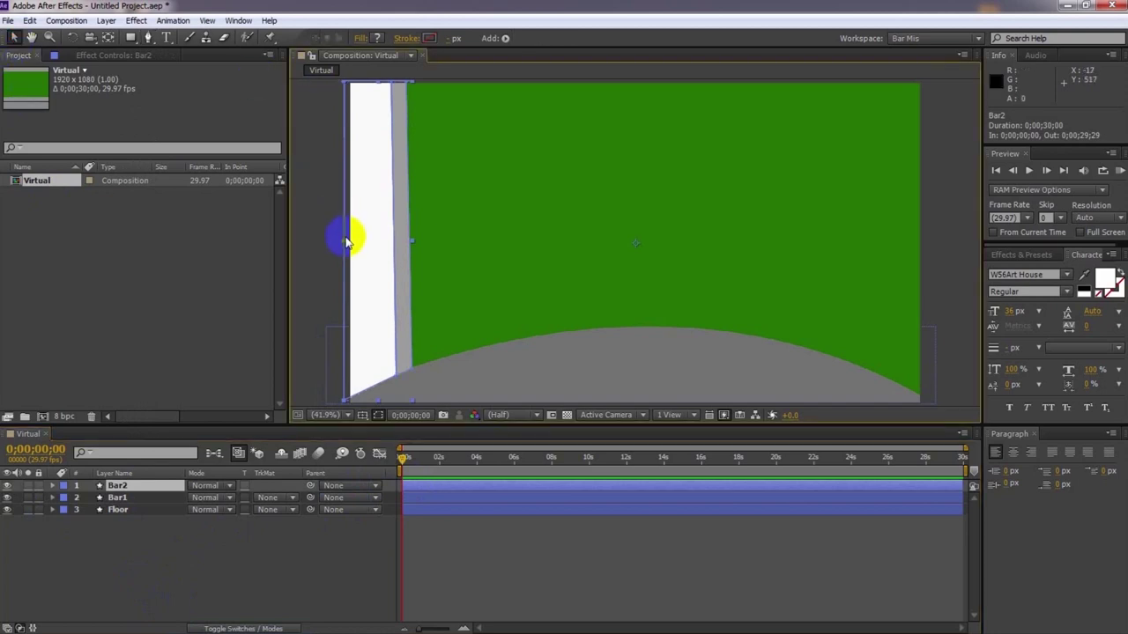
left_click_drag(347, 243, 919, 284)
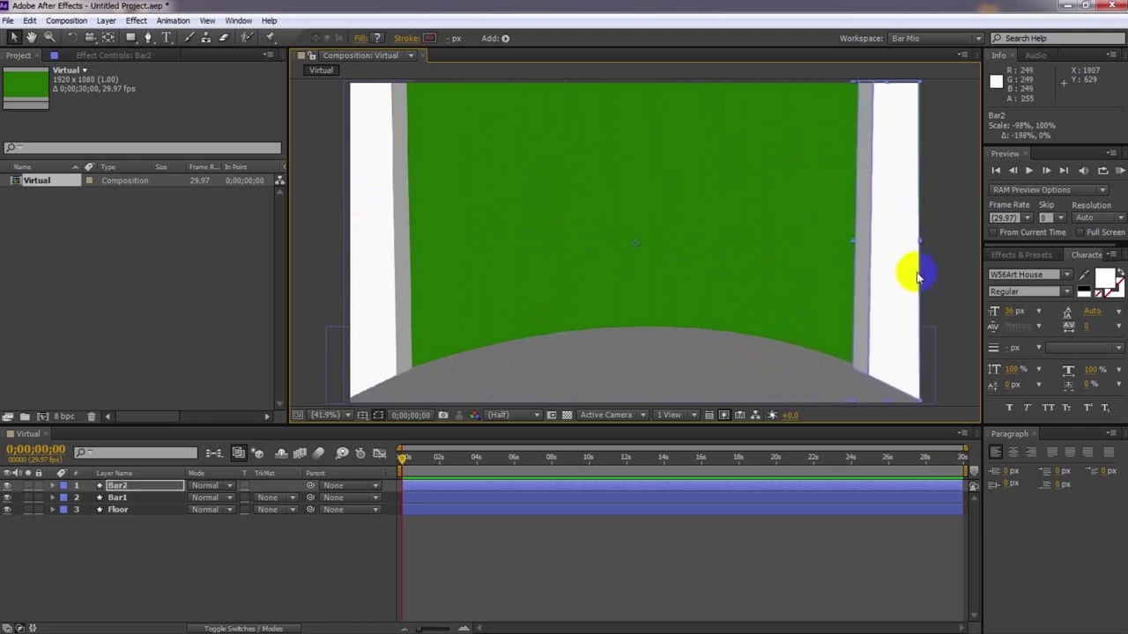
left_click(964, 236)
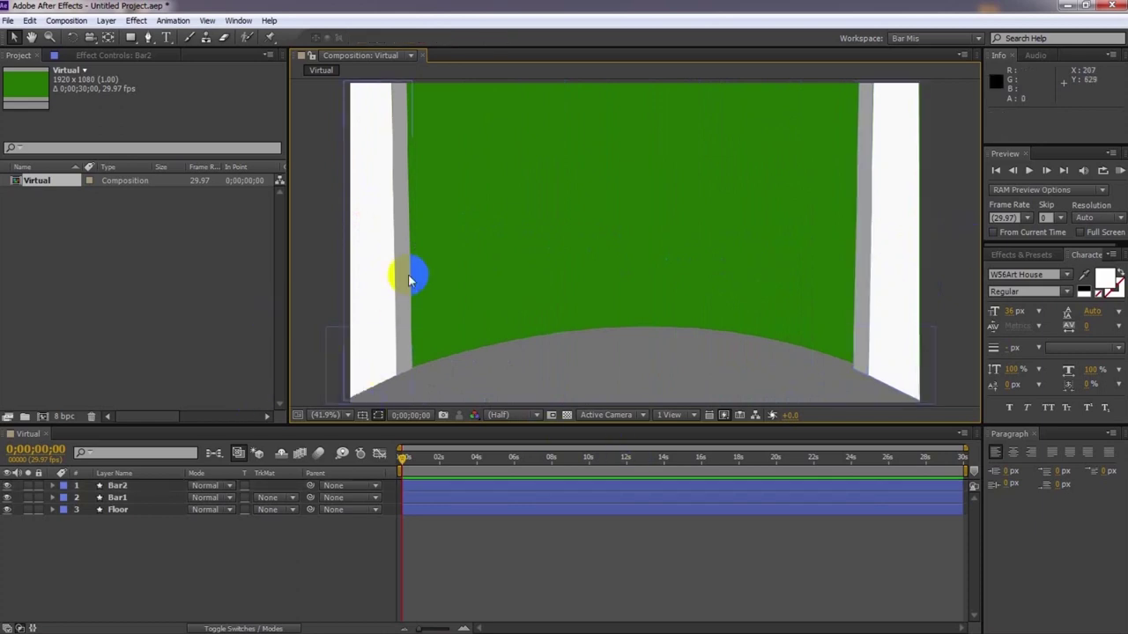
left_click(1062, 274)
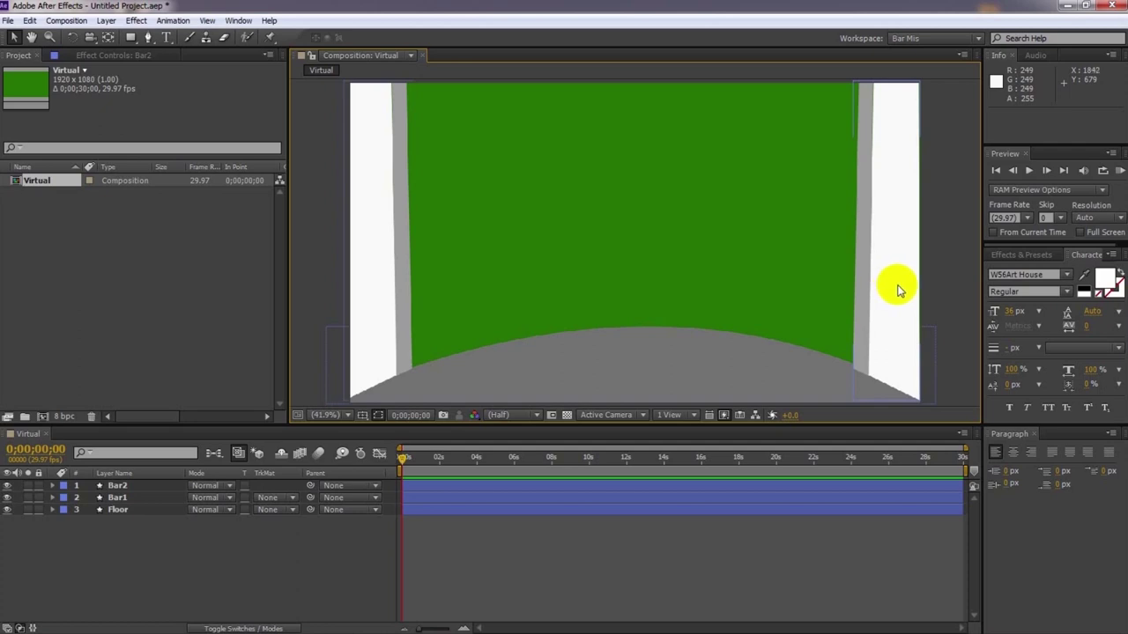
left_click(716, 598)
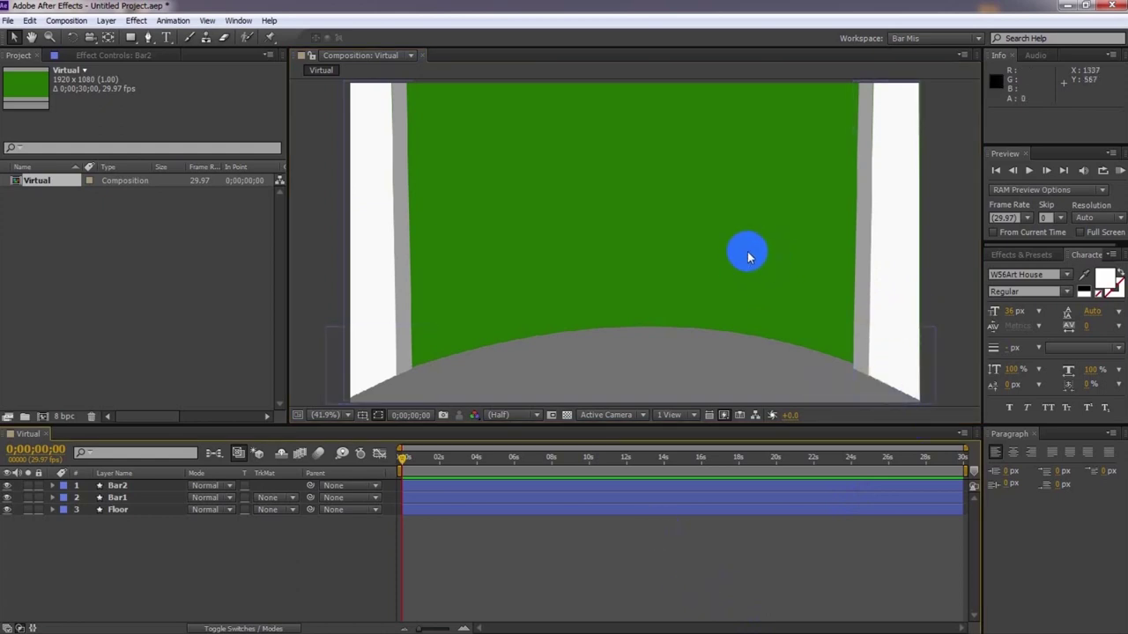
Step: Set up the Rectangle tool with no fill and a solid color stroke
left_click(132, 39)
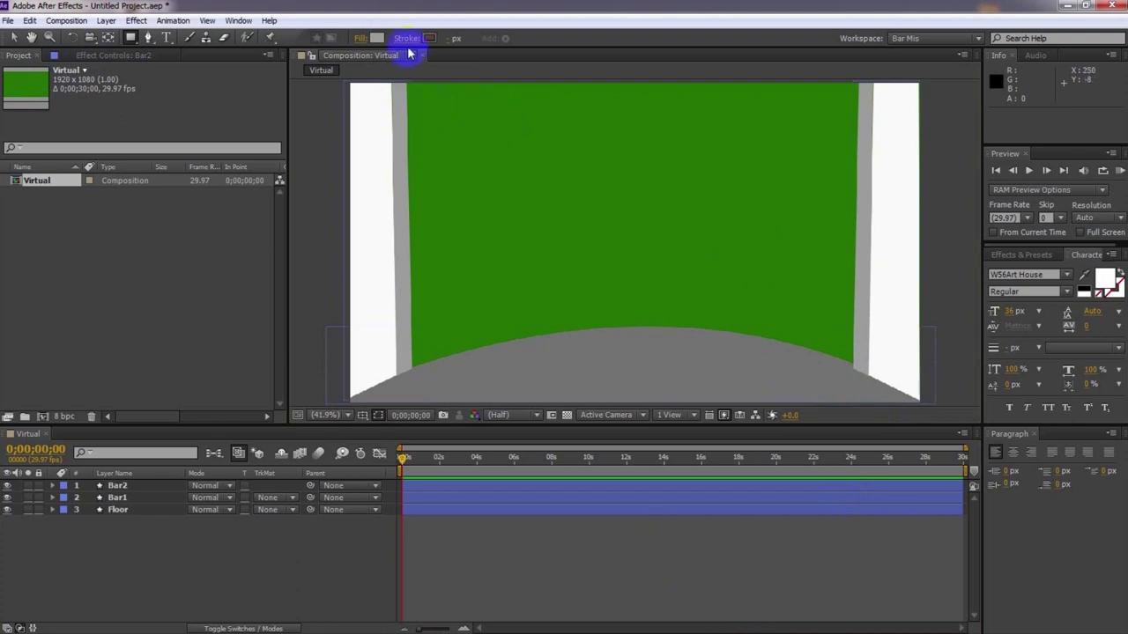
left_click(361, 38)
left_click(485, 247)
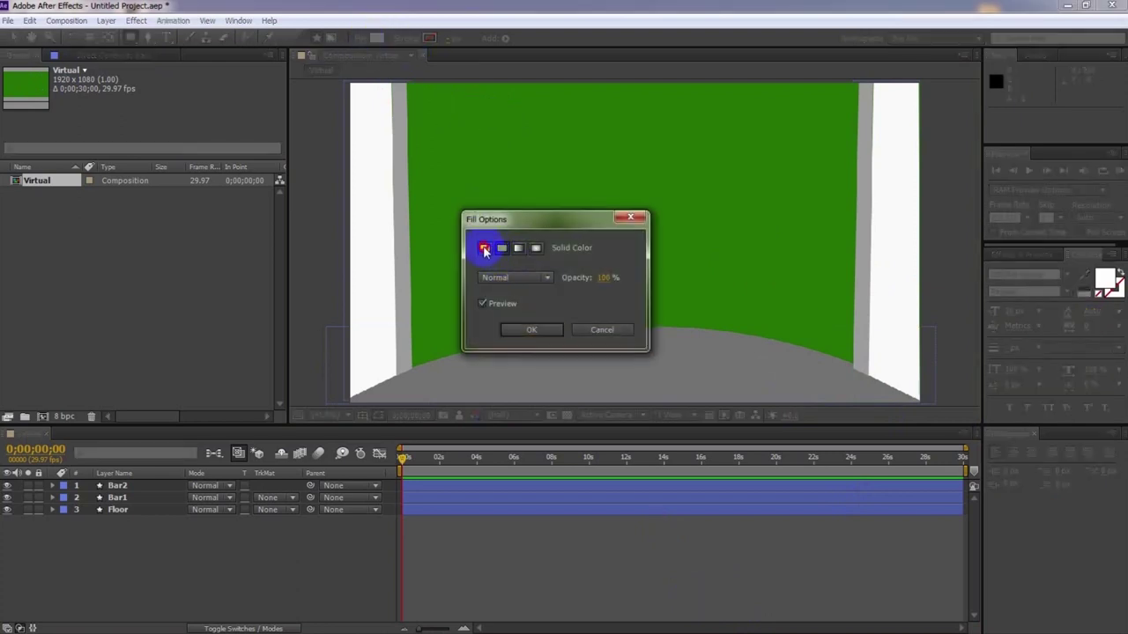
left_click(531, 329)
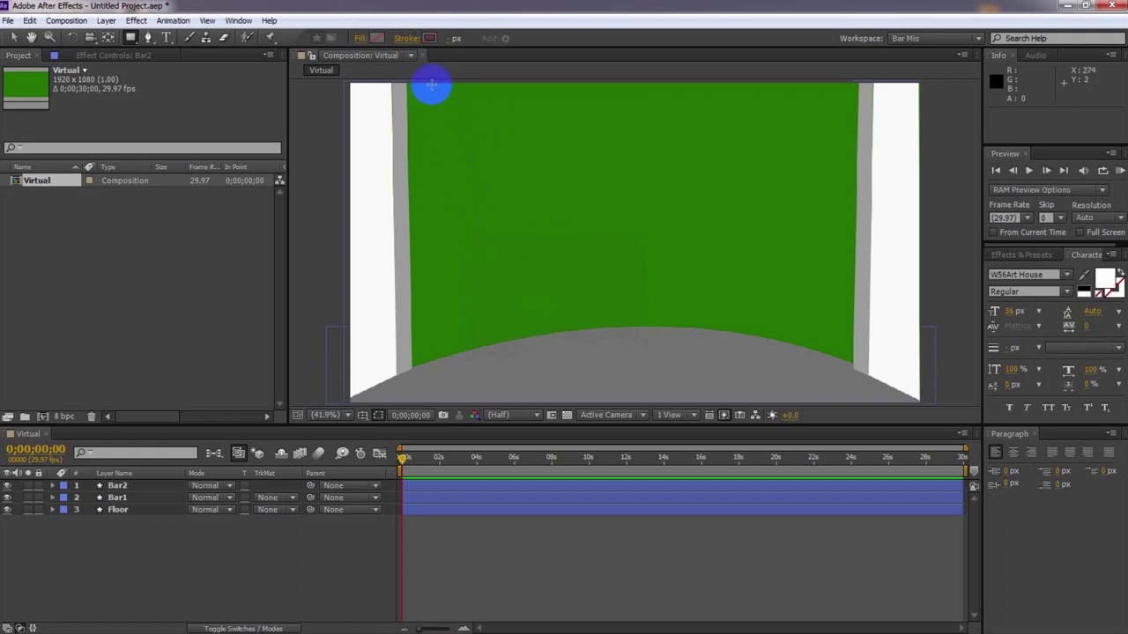
left_click(408, 38)
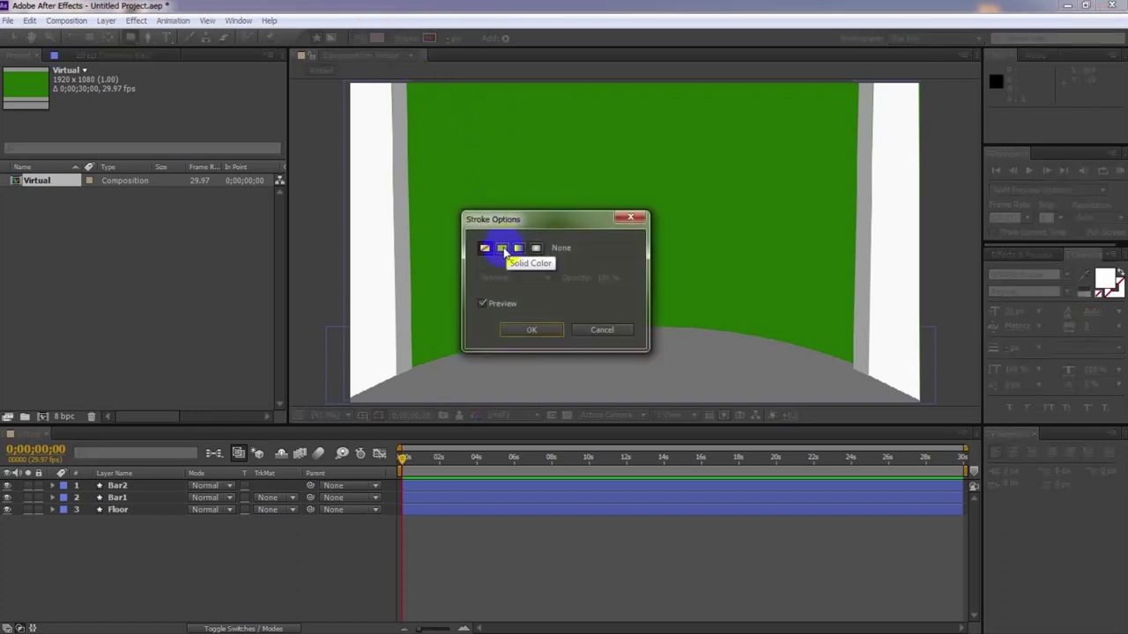
left_click(502, 249)
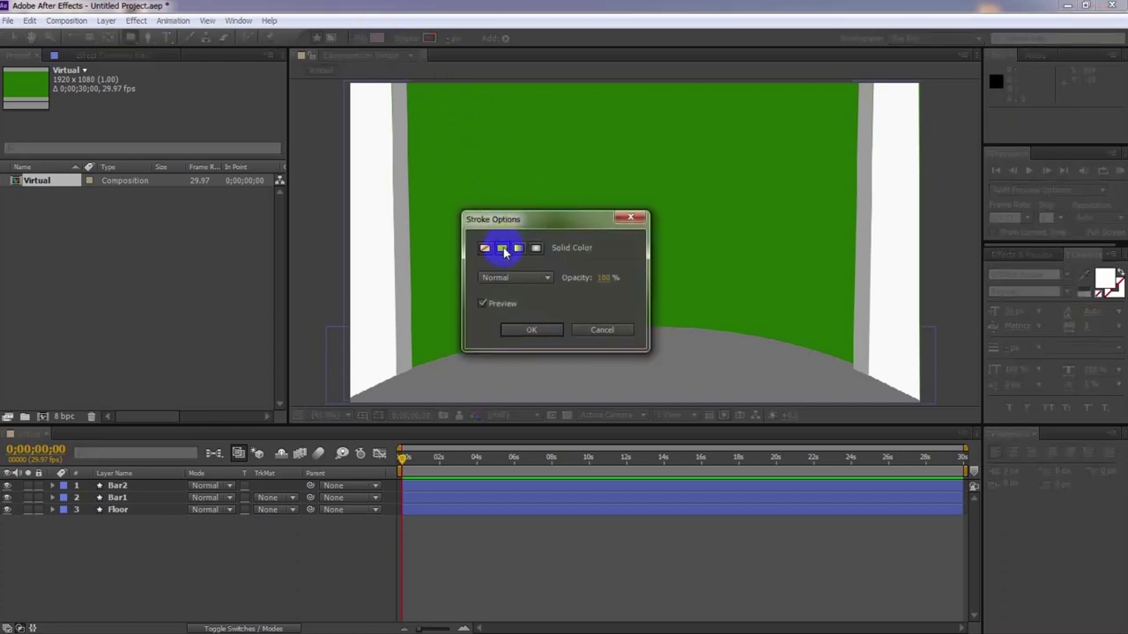
left_click(542, 331)
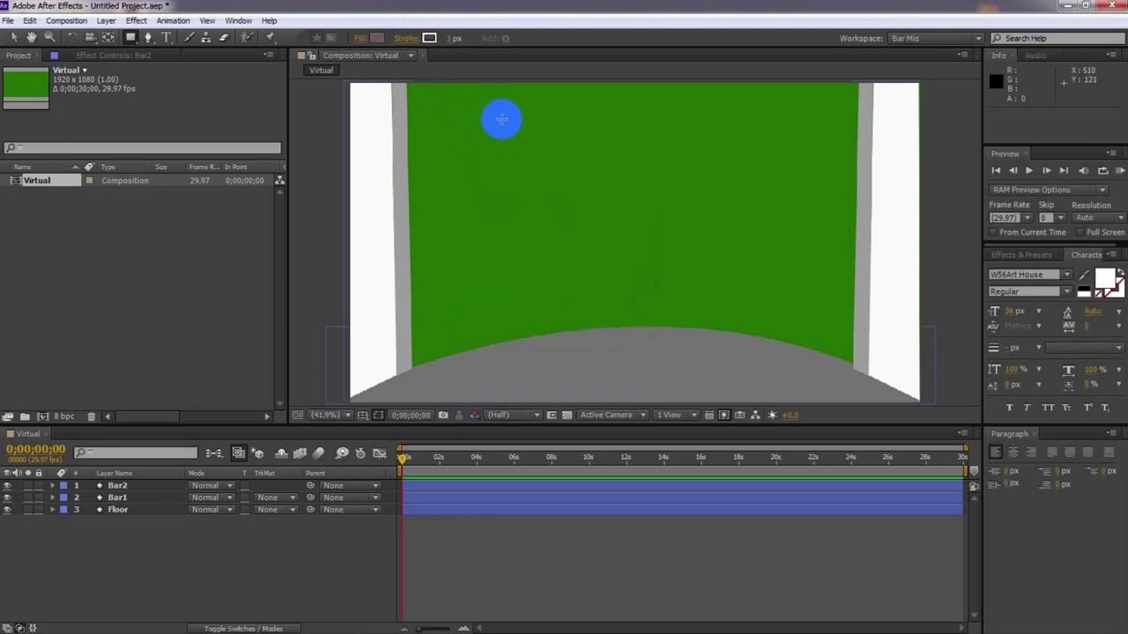
Step: Draw a rectangle about 1366 × 887 px between the two wall panels, reaching down over the floor, replacing a smaller trial rectangle
left_click_drag(483, 107, 650, 237)
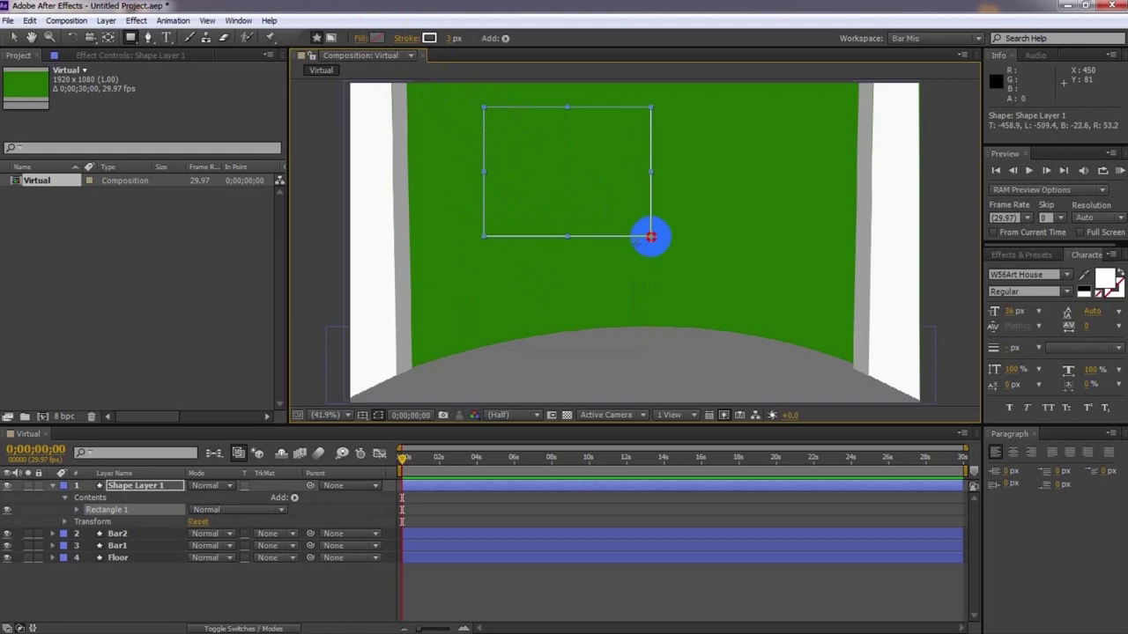
key("ctrl+z")
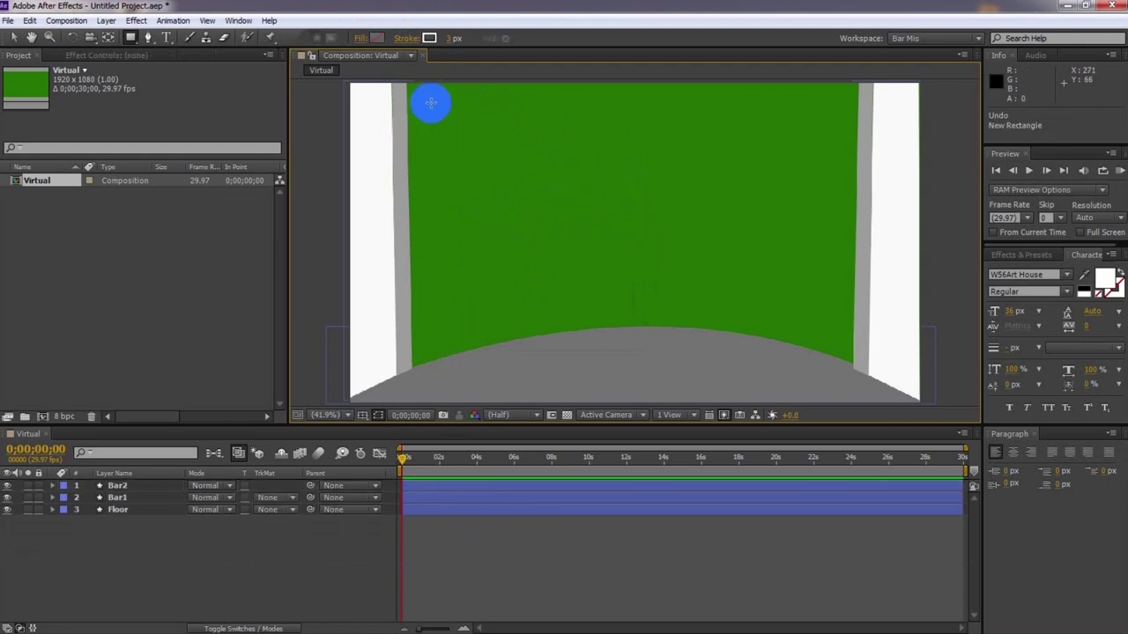
mouse_move(431, 96)
left_mouse_down()
mouse_move(537, 217)
mouse_move(670, 336)
mouse_move(836, 358)
left_mouse_up()
Step: Set the new rectangle's stroke to 35 px wide and black (000000)
left_click(452, 38)
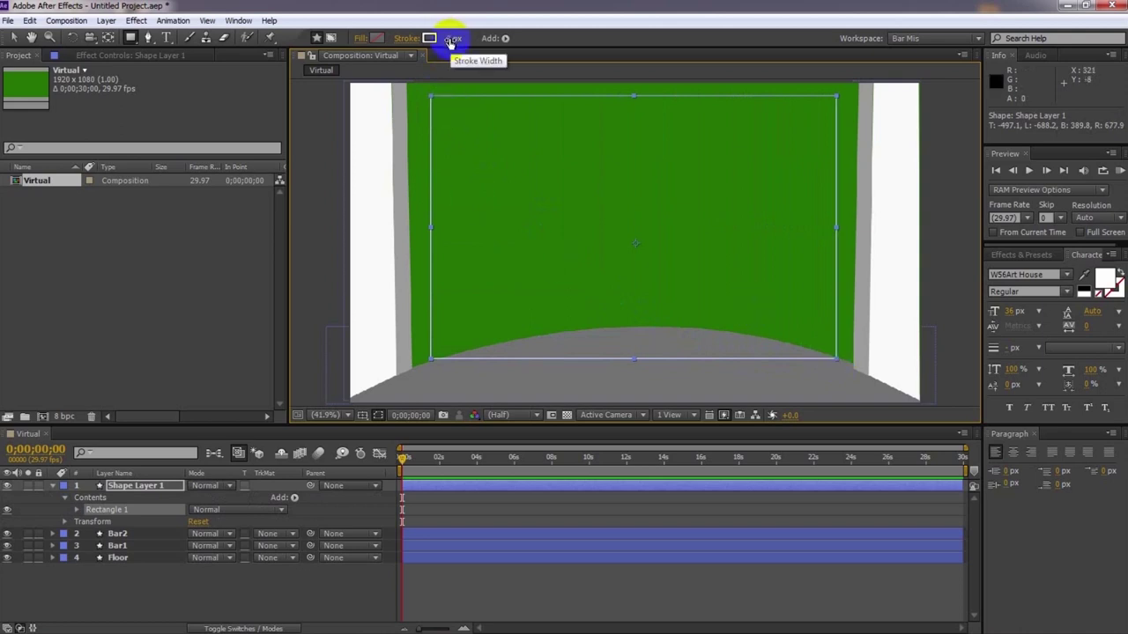
left_click_drag(452, 38, 477, 38)
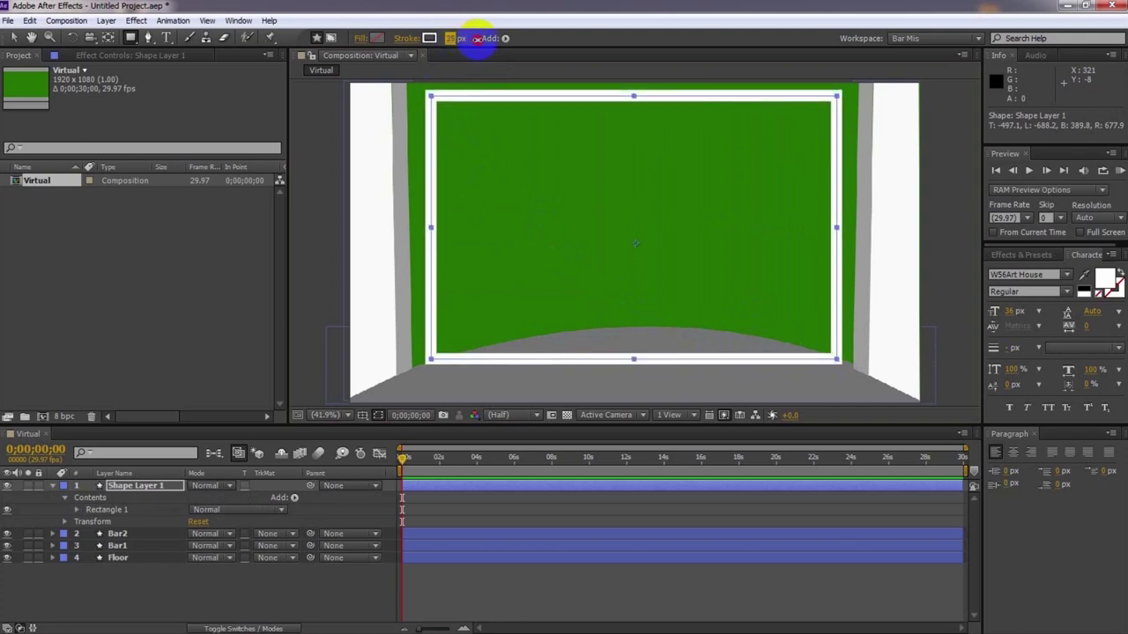
left_click(429, 38)
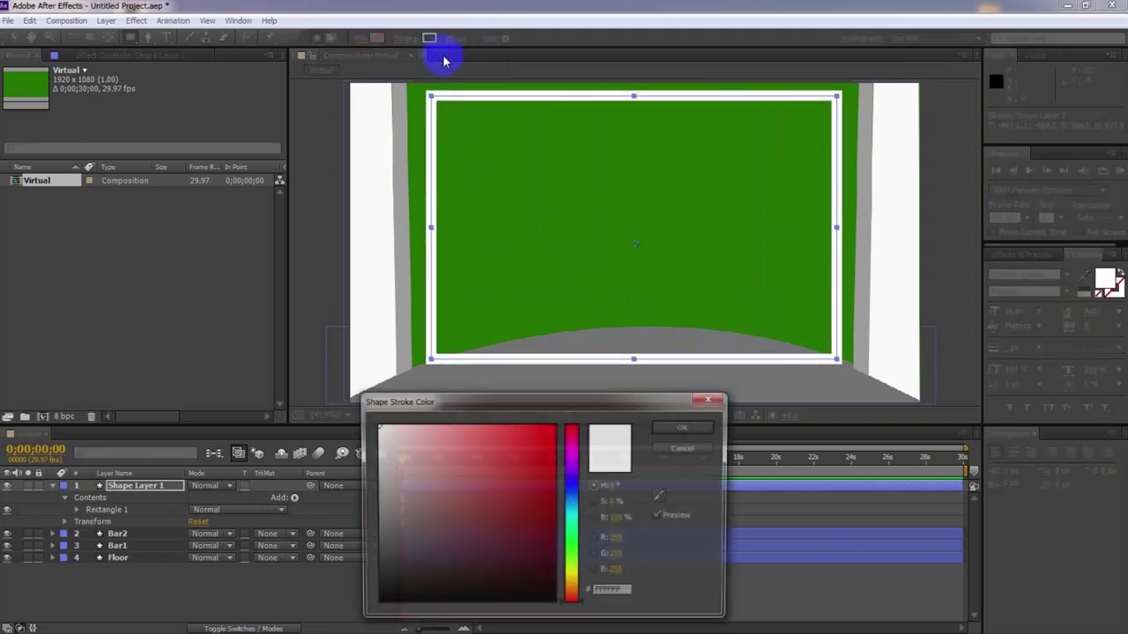
left_click_drag(415, 516, 368, 619)
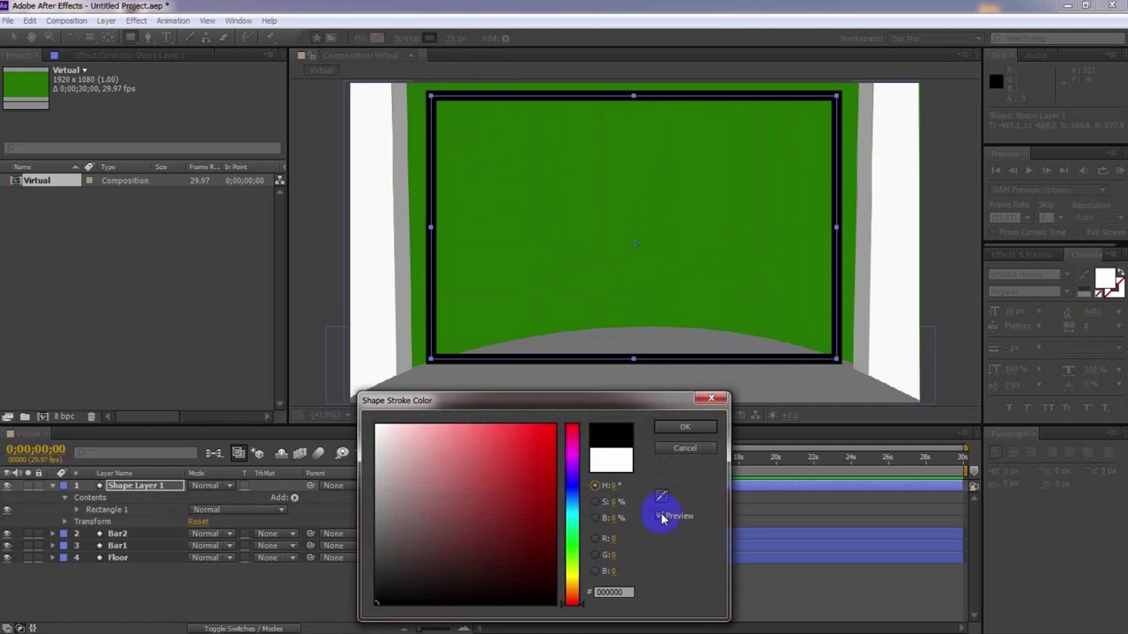
left_click(684, 428)
left_click(672, 594)
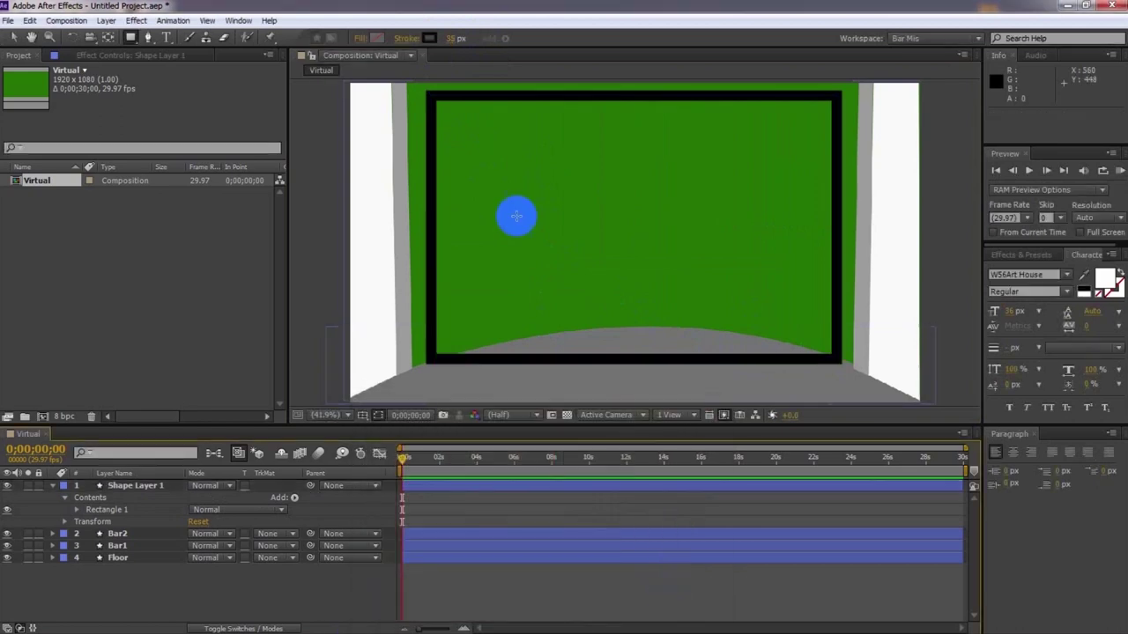
Step: Rename the rectangle's shape layer TV and collapse its properties
left_click(167, 486)
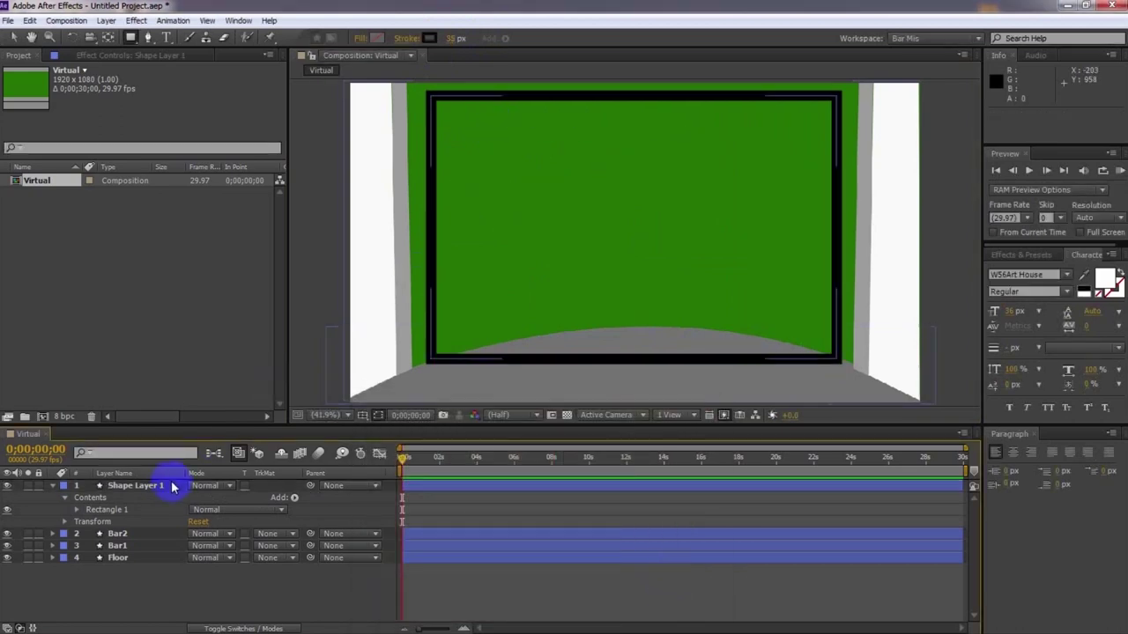
right_click(156, 485)
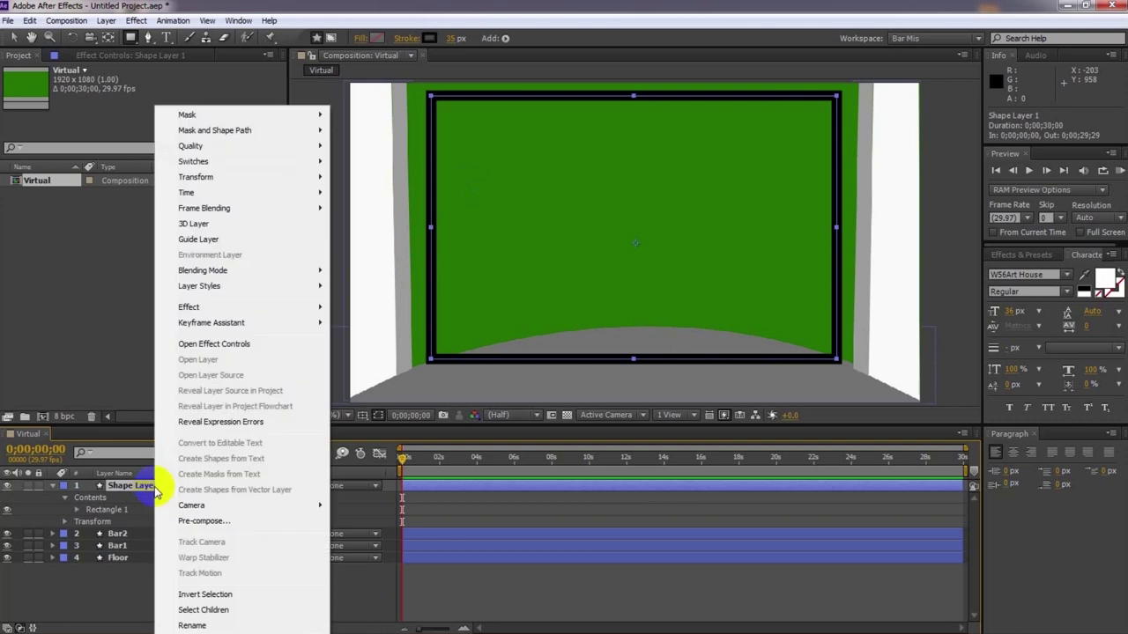
left_click(191, 626)
type("T")
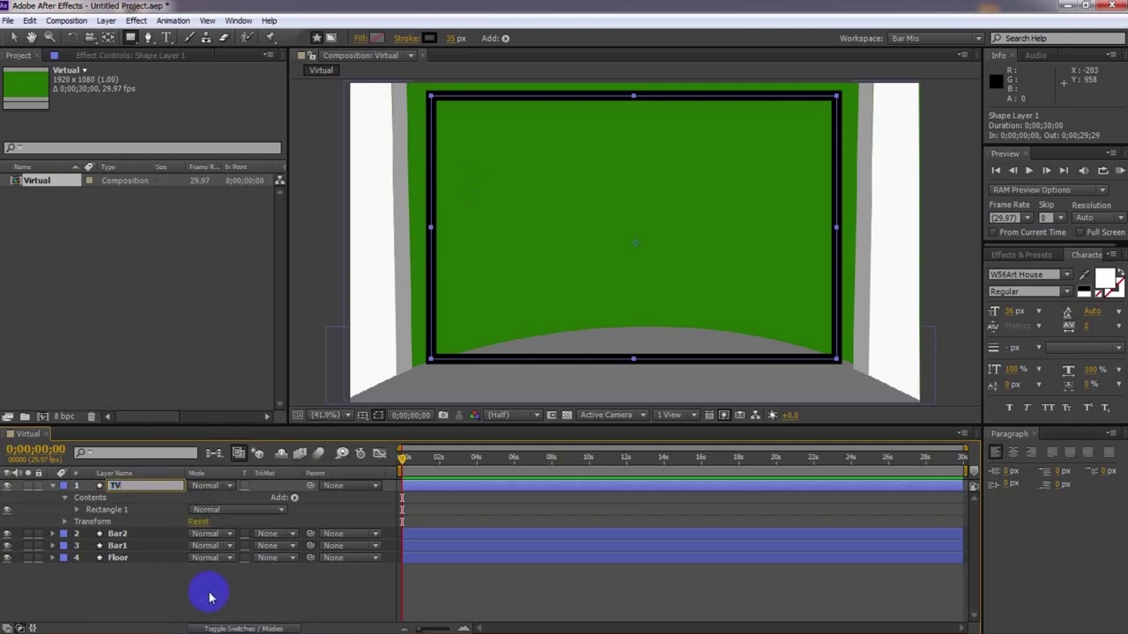
type("V")
left_click(199, 591)
left_click(53, 486)
left_click(438, 557)
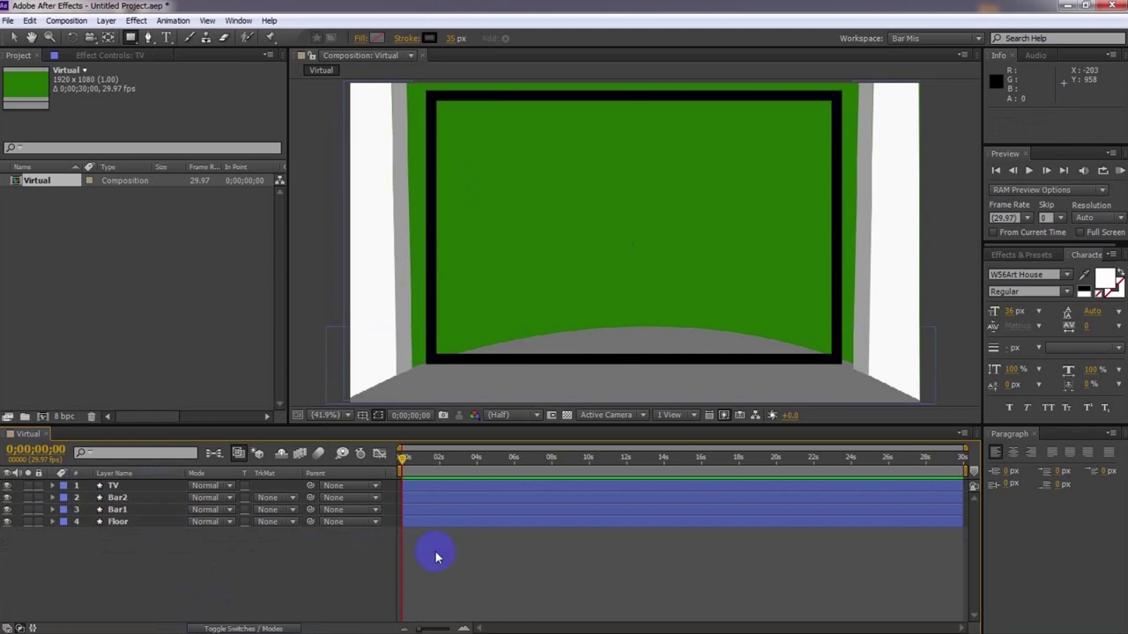
Step: Add a Bevel and Emboss layer style to the TV frame layer
left_click(479, 486)
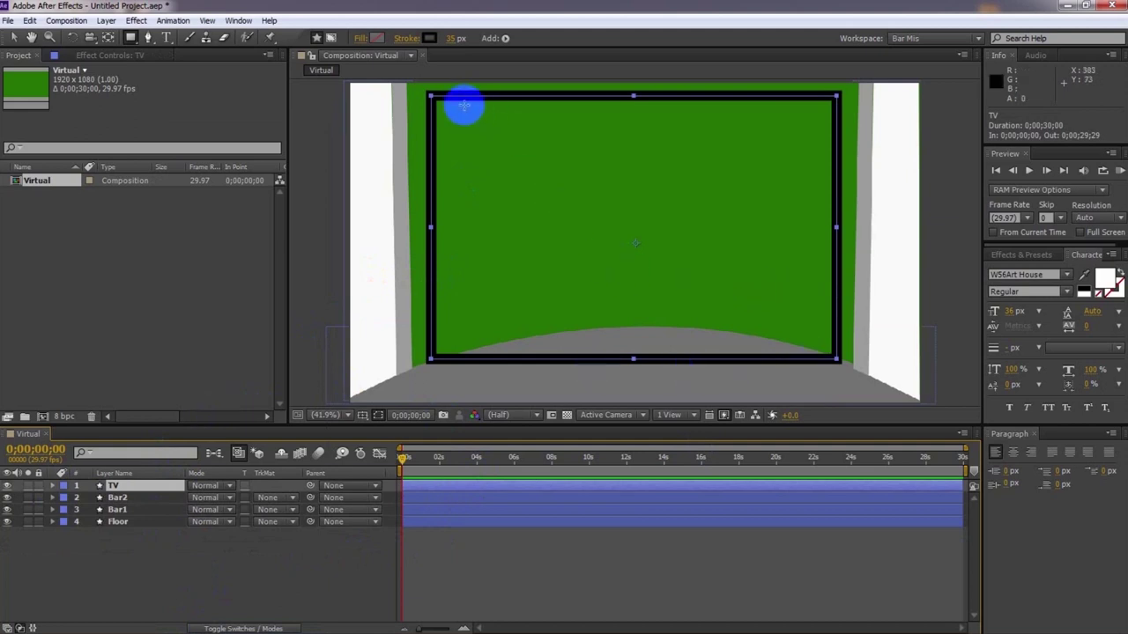
left_click(14, 38)
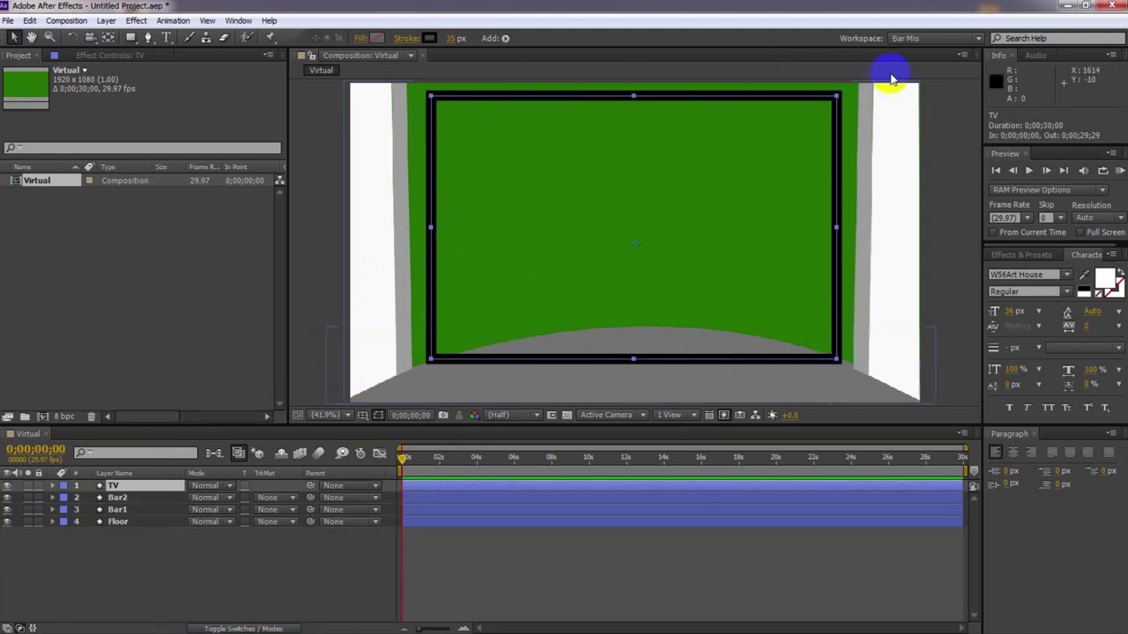
left_click(154, 490)
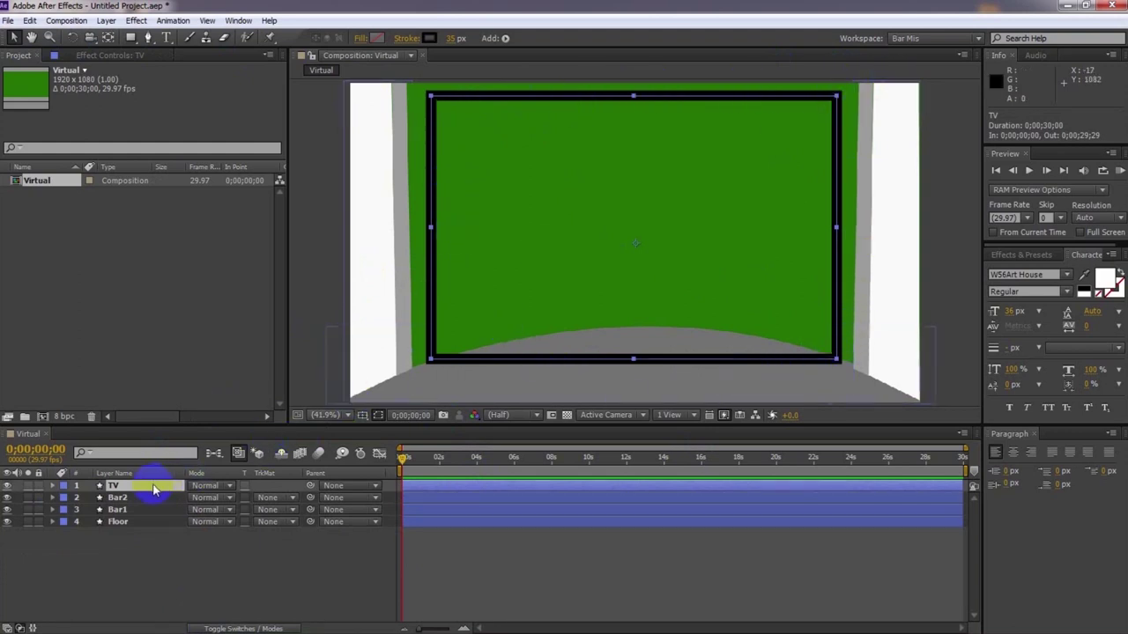
right_click(154, 490)
mouse_move(198, 291)
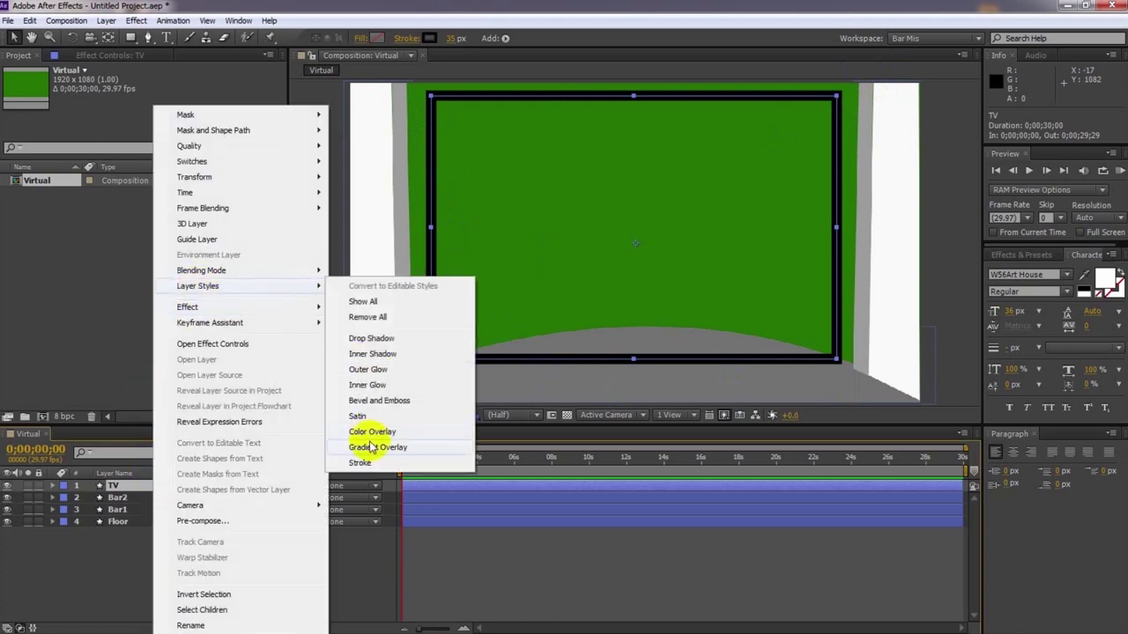
left_click(366, 401)
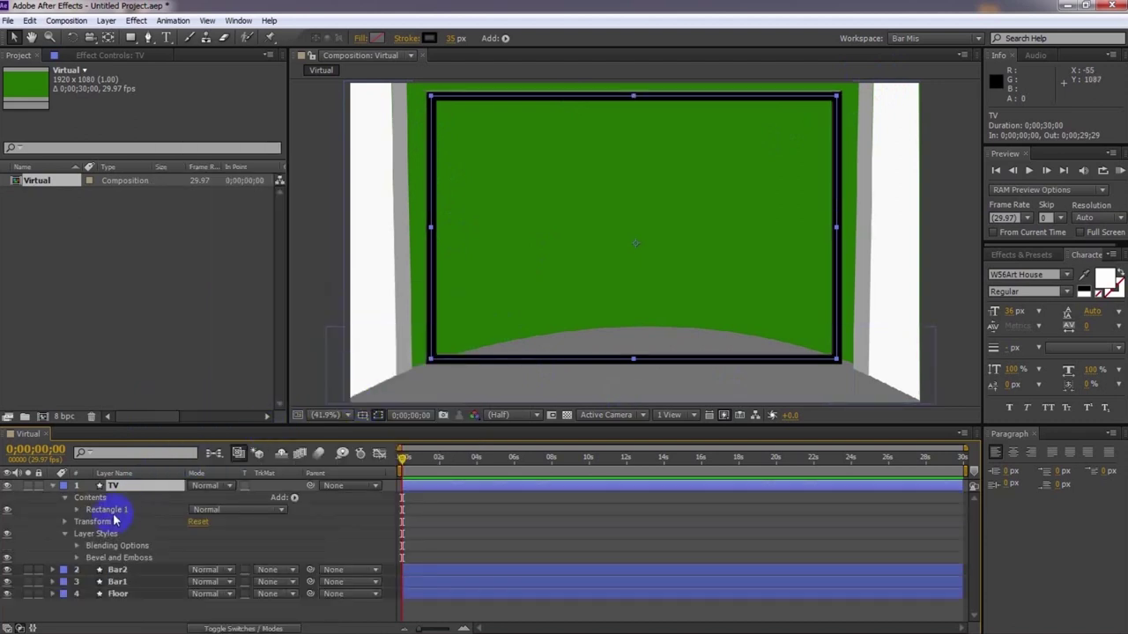
Step: Set the TV layer's Bevel and Emboss size to 9 and soften to 2.4, then collapse the layer
left_click(76, 559)
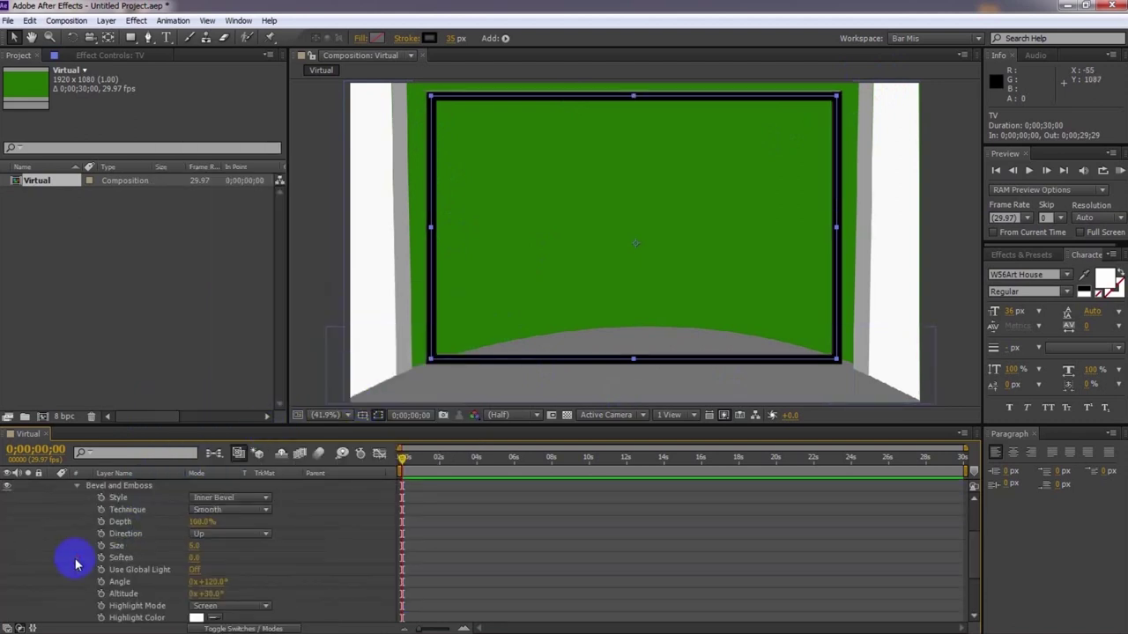
mouse_move(195, 551)
left_mouse_down()
mouse_move(196, 539)
mouse_move(202, 546)
left_mouse_up()
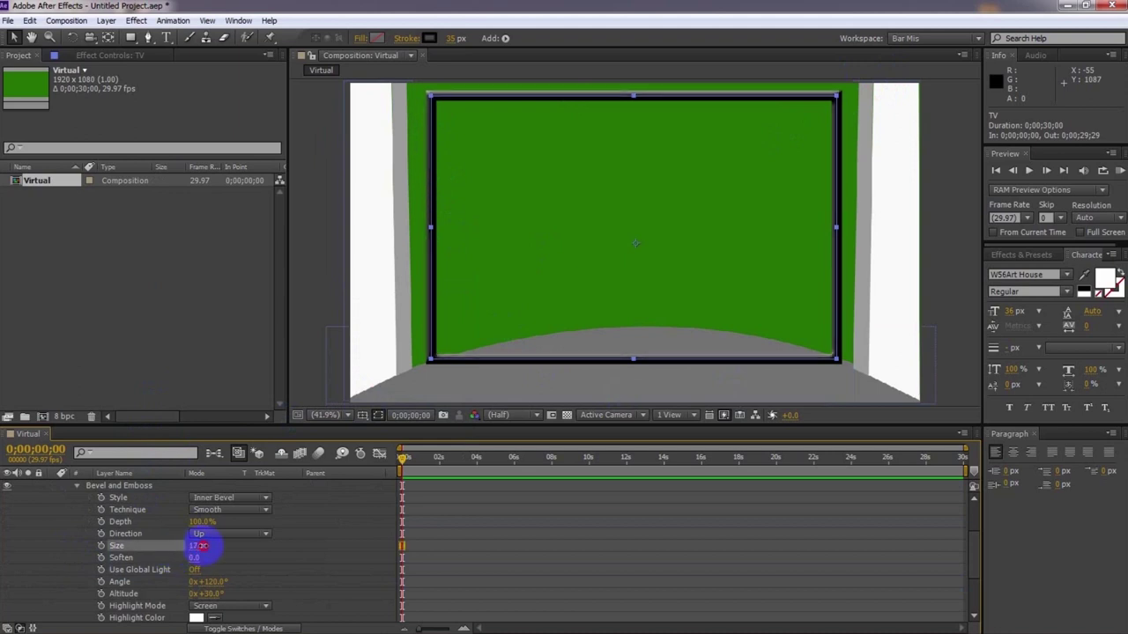
left_click(735, 552)
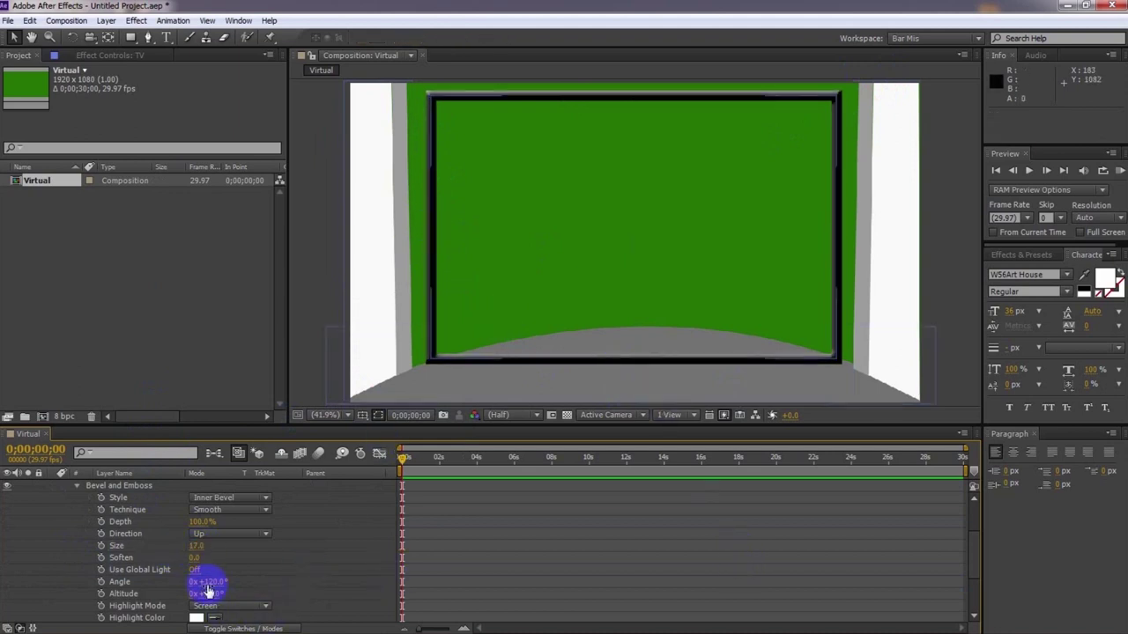
mouse_move(195, 546)
left_mouse_down()
mouse_move(182, 549)
mouse_move(192, 549)
left_mouse_up()
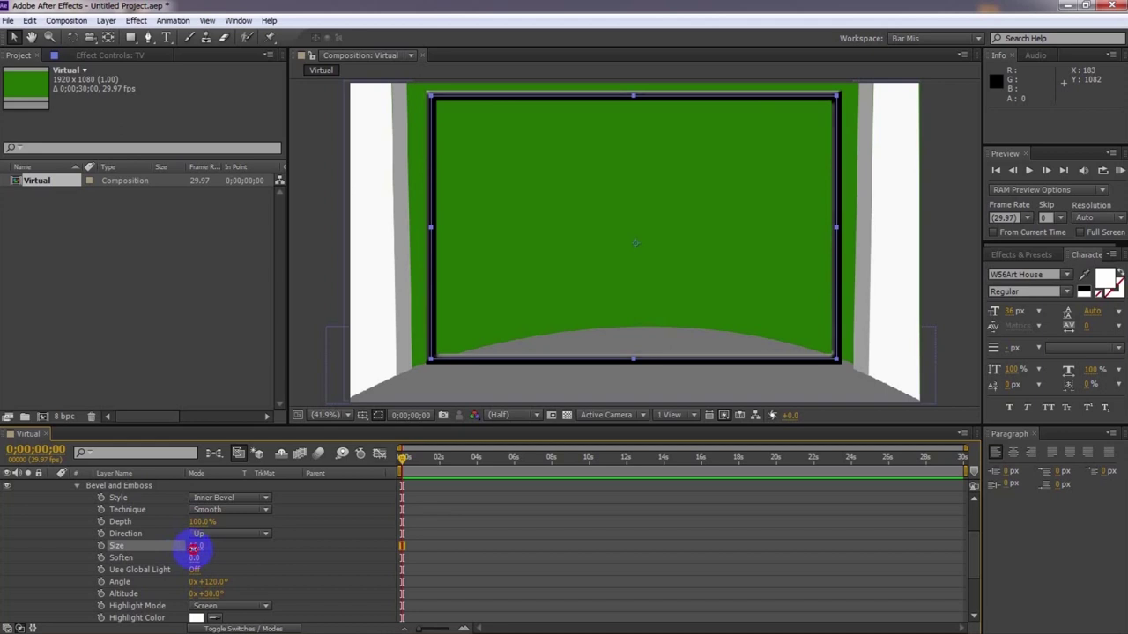
left_click(478, 558)
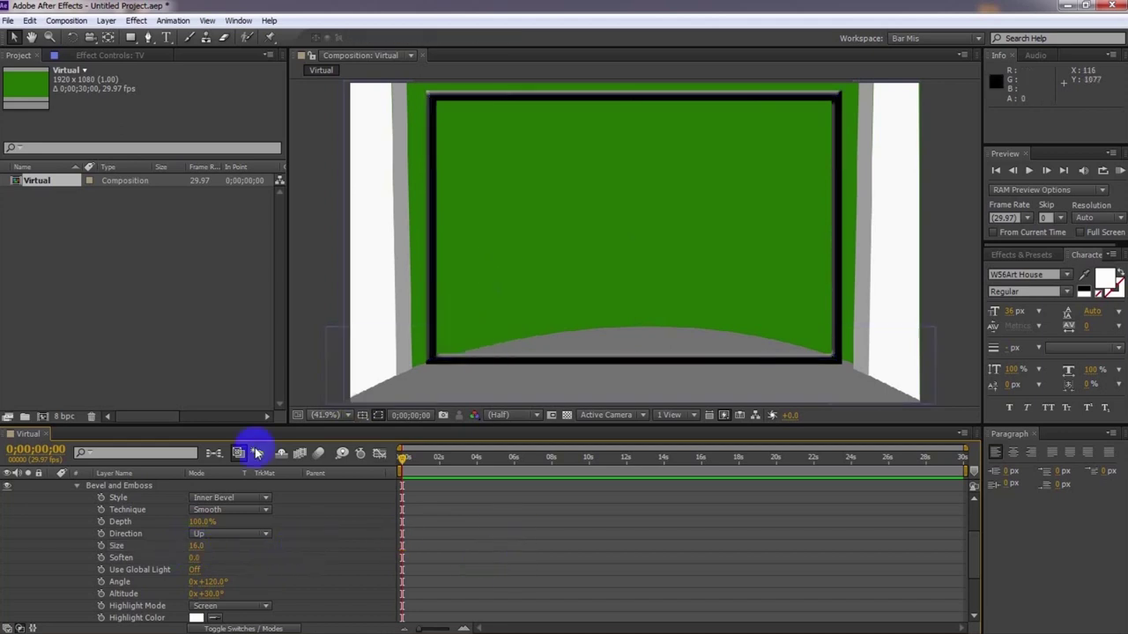
left_click_drag(195, 561, 158, 574)
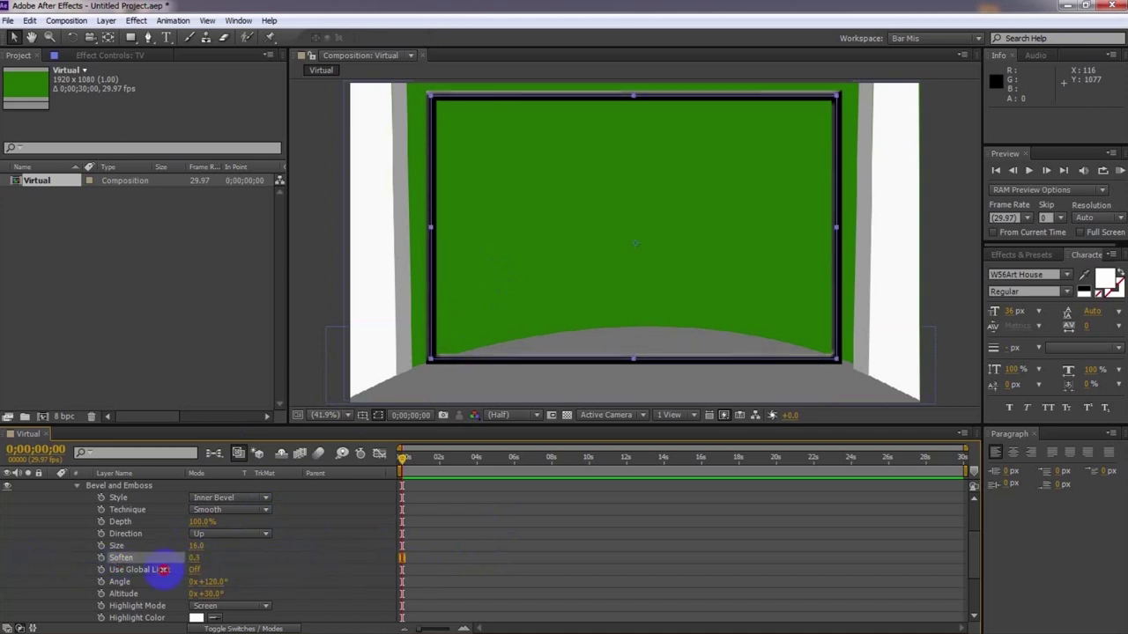
left_click(551, 509)
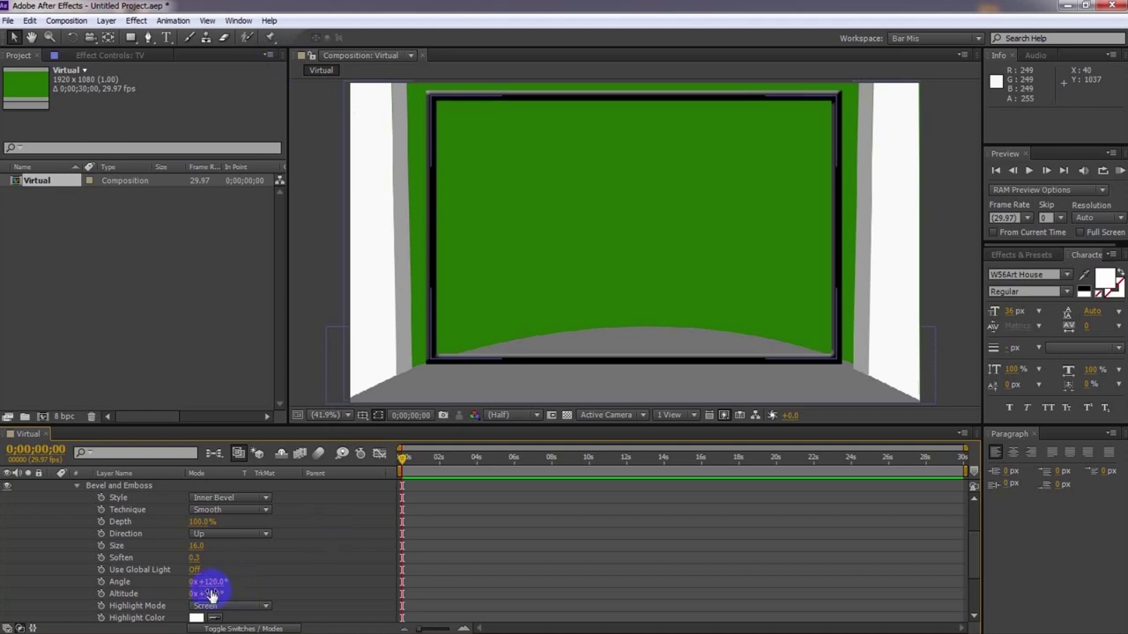
mouse_move(195, 560)
left_mouse_down()
mouse_move(402, 554)
mouse_move(210, 558)
mouse_move(270, 546)
mouse_move(180, 548)
mouse_move(549, 529)
mouse_move(433, 503)
mouse_move(164, 559)
mouse_move(194, 561)
mouse_move(182, 534)
mouse_move(449, 551)
left_mouse_up()
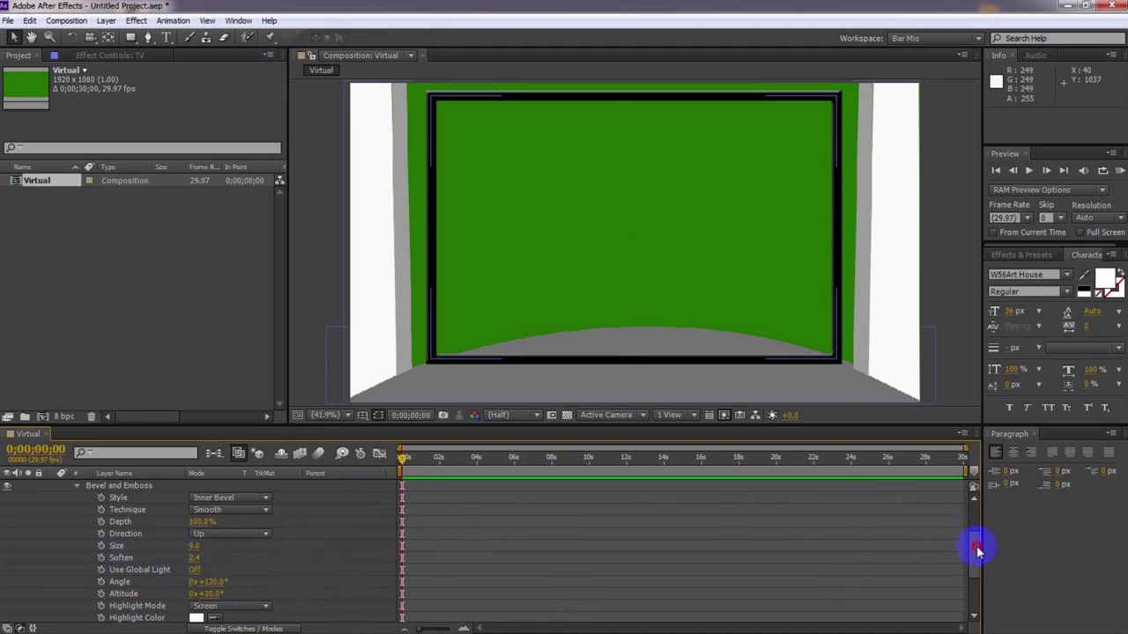
left_click_drag(978, 550, 978, 503)
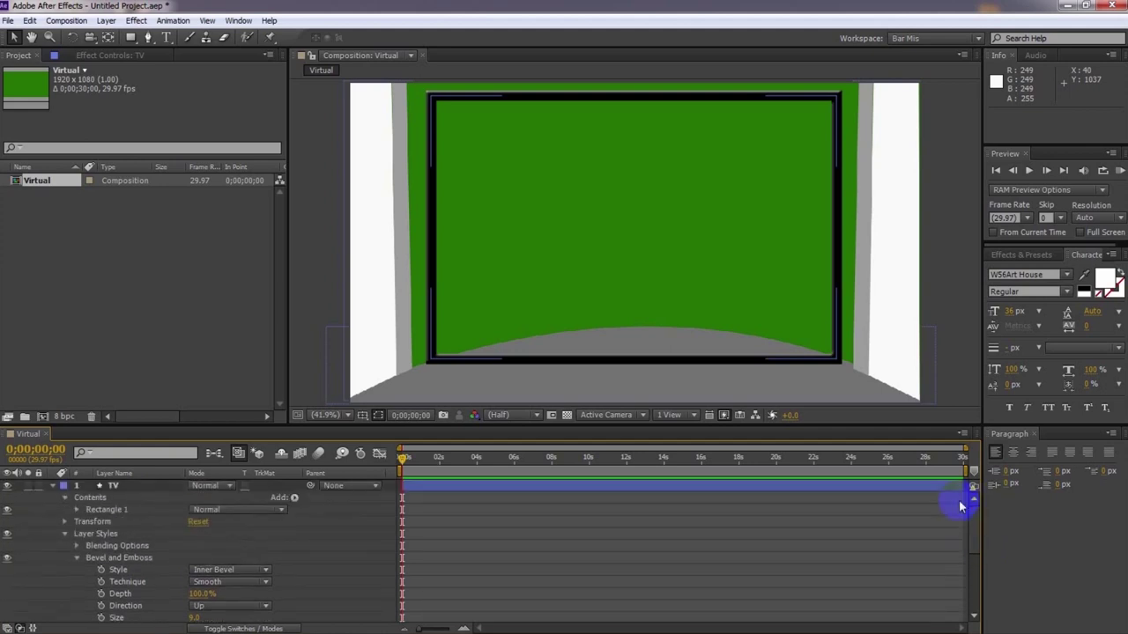
left_click(52, 486)
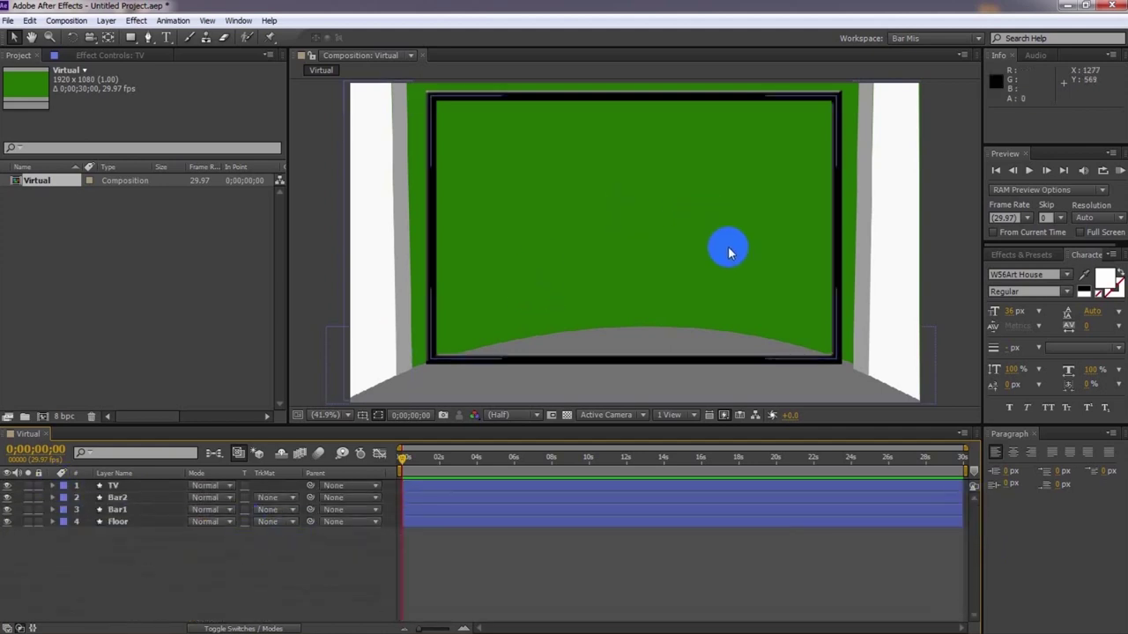
left_click(540, 348)
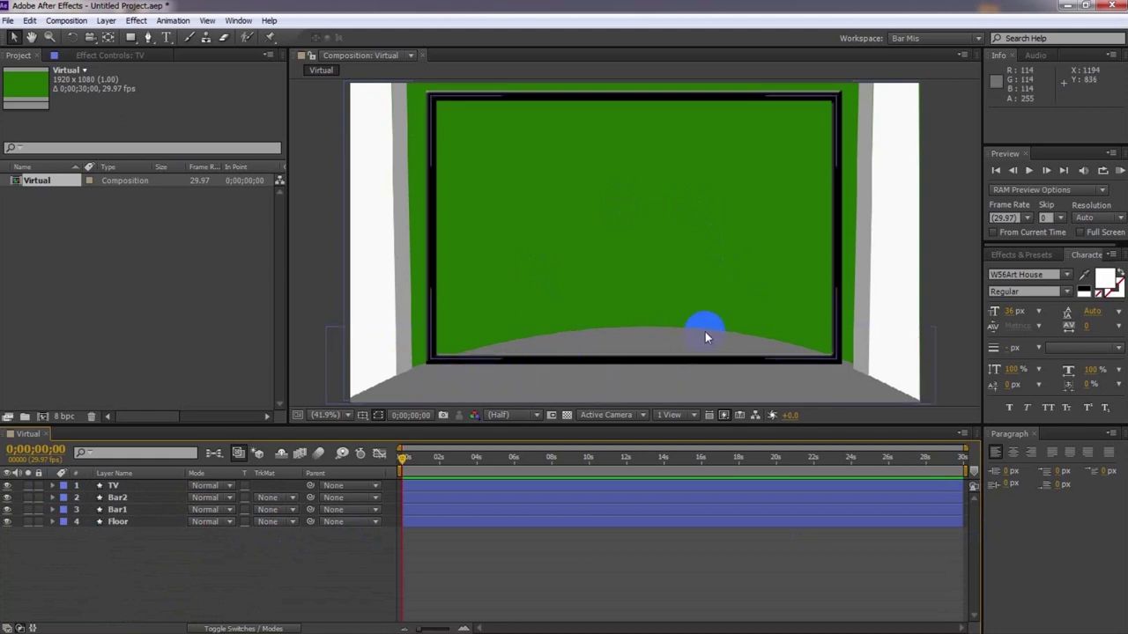
left_click(125, 555)
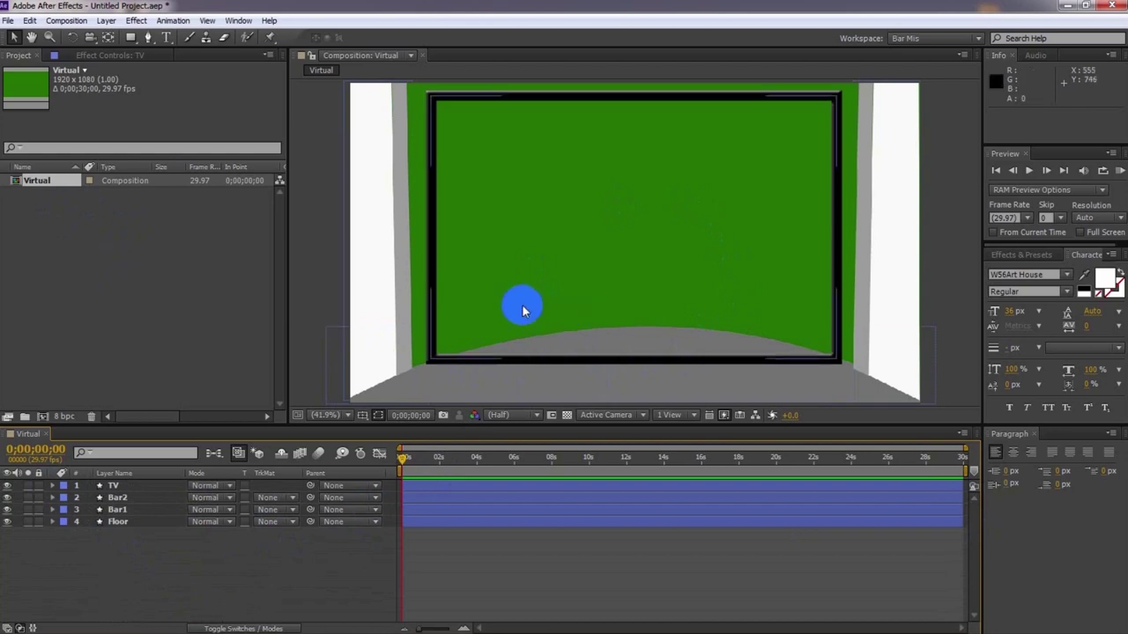
Step: Import Video4.mp4 and add it to the Virtual composition as the top layer, above TV
double_click(91, 297)
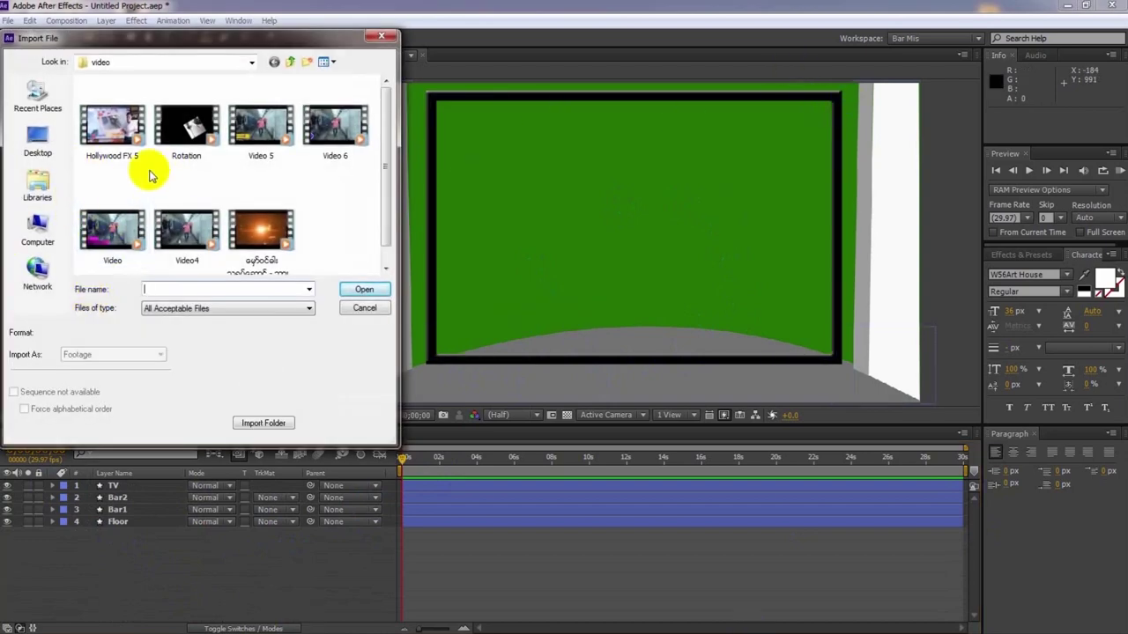
double_click(185, 251)
left_click_drag(45, 183, 101, 487)
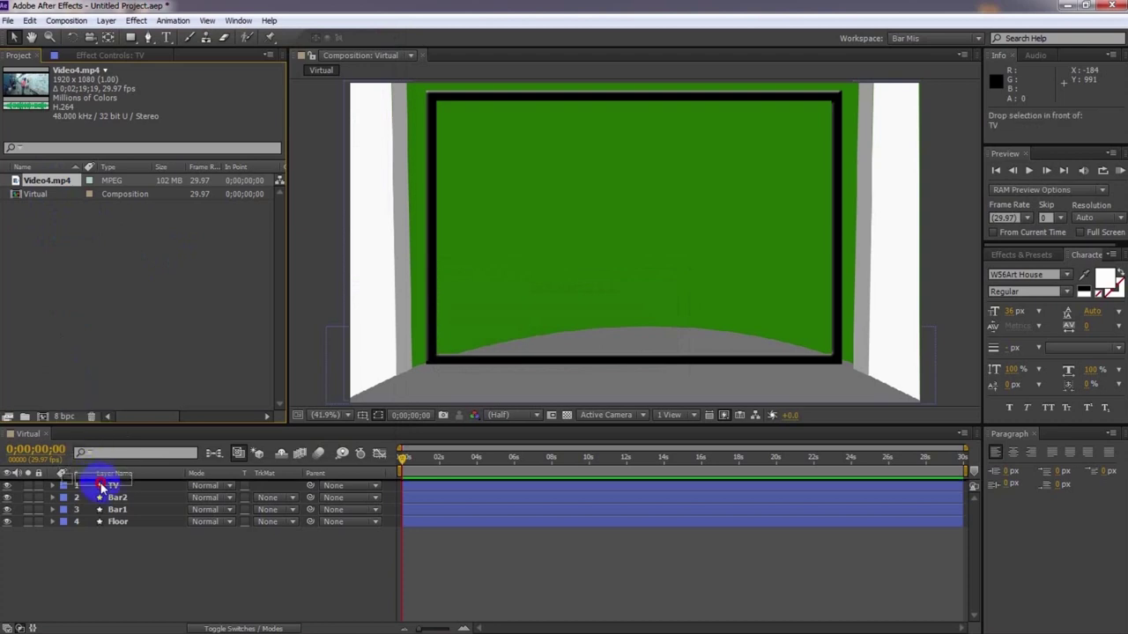
left_click_drag(101, 487, 141, 298)
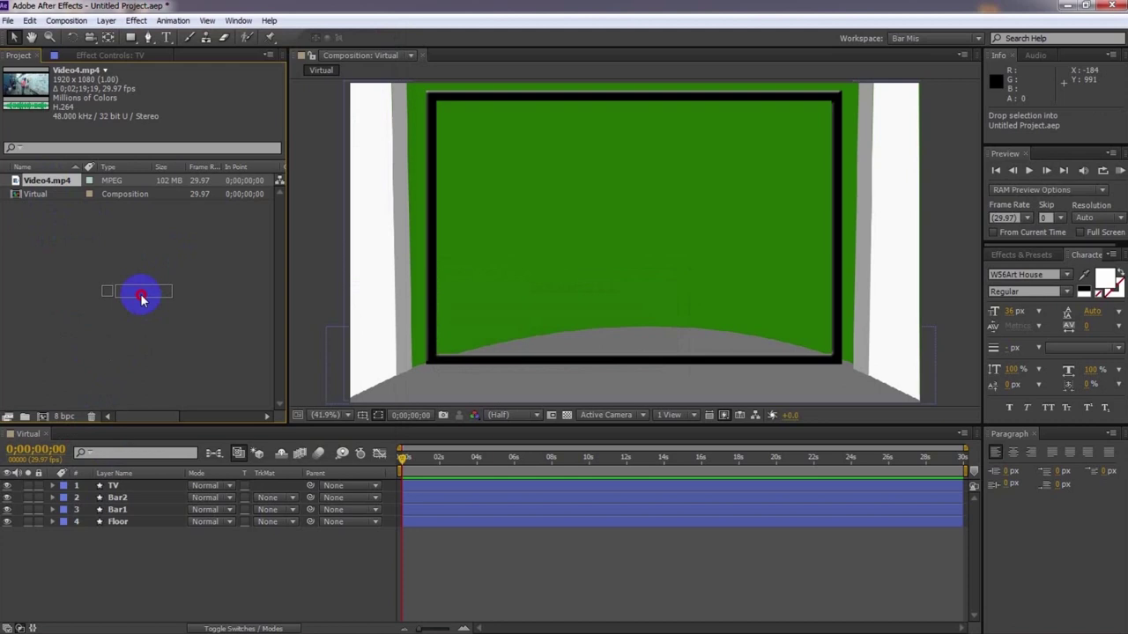
left_click_drag(141, 298, 141, 298)
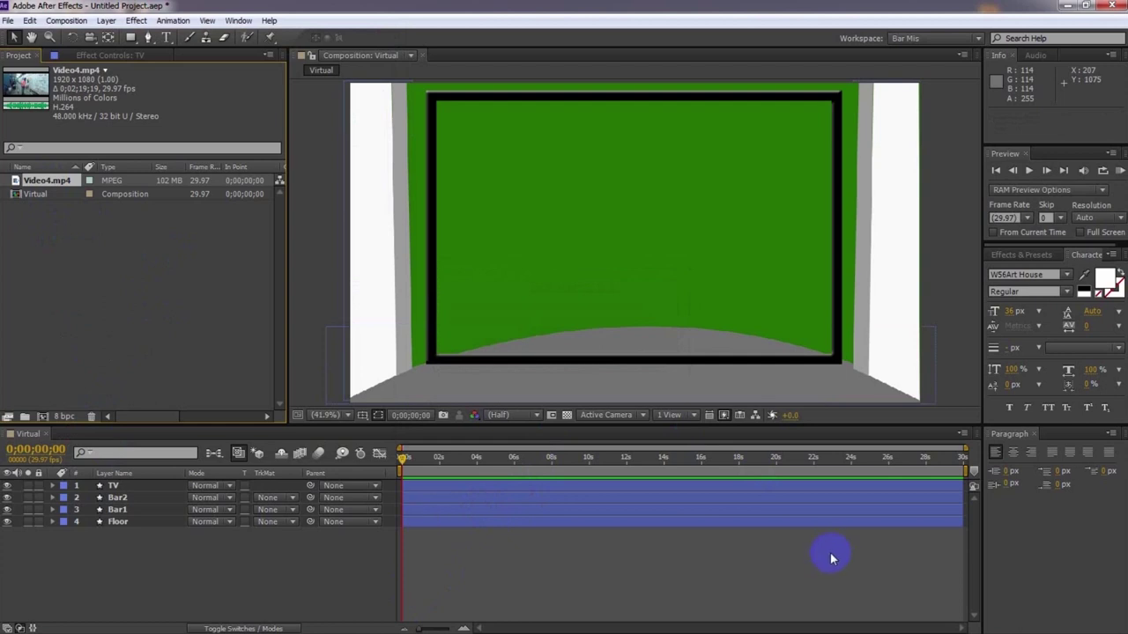
left_click_drag(52, 182, 94, 492)
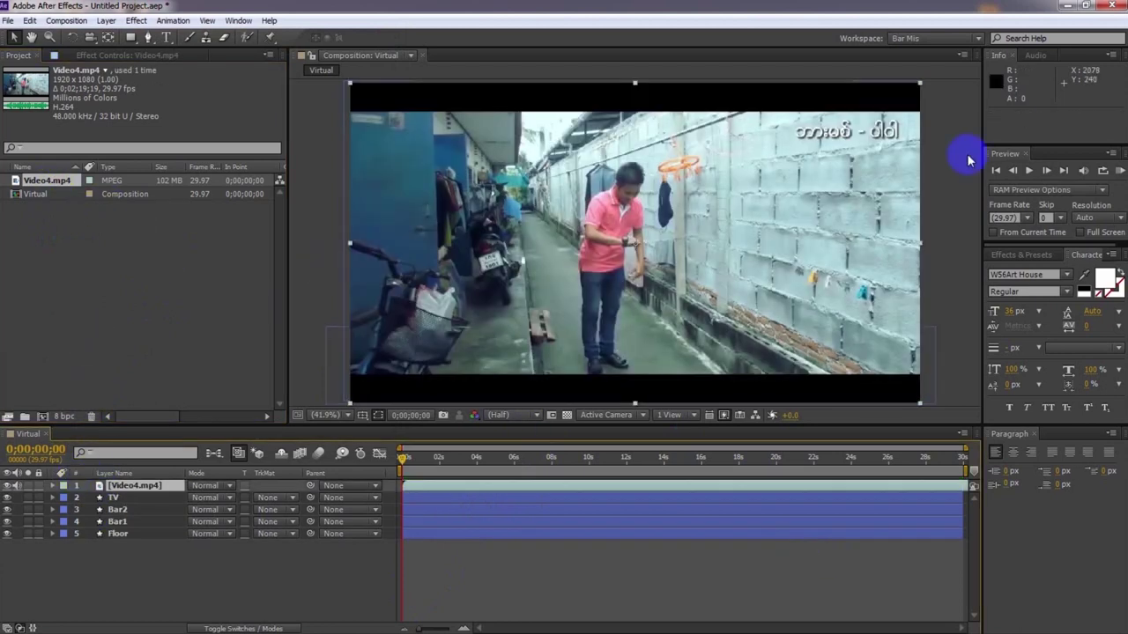
Step: With the time at 0;00;07;06, scale and position the Video4.mp4 footage to fill the black frame, and move its layer directly beneath TV
left_click(359, 359)
left_click_drag(449, 473, 536, 462)
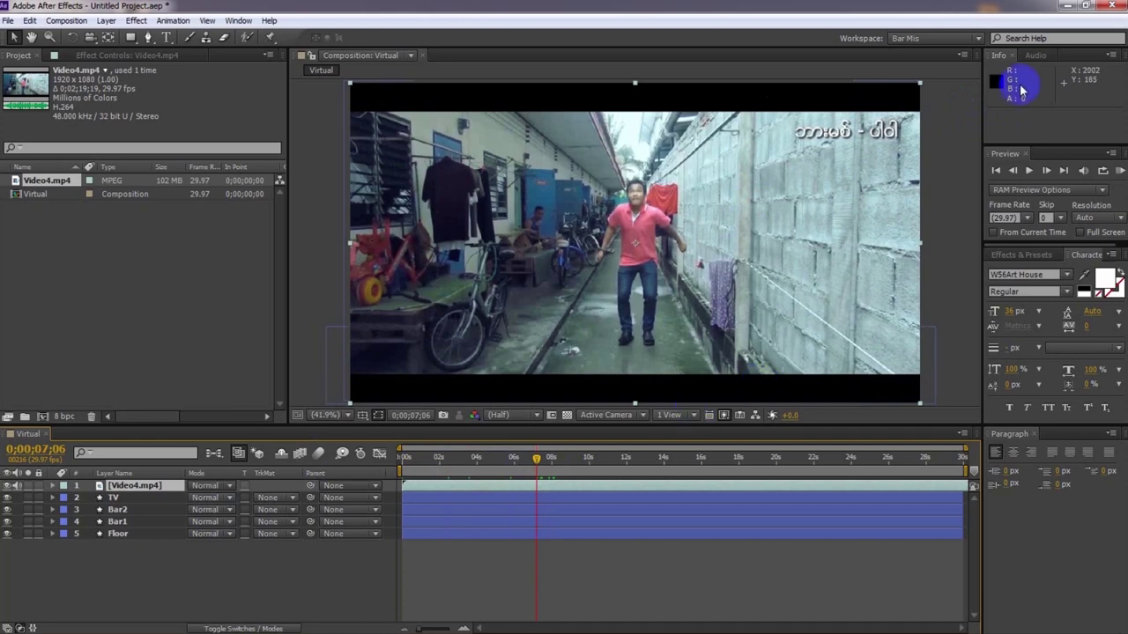
left_click_drag(920, 85, 733, 114)
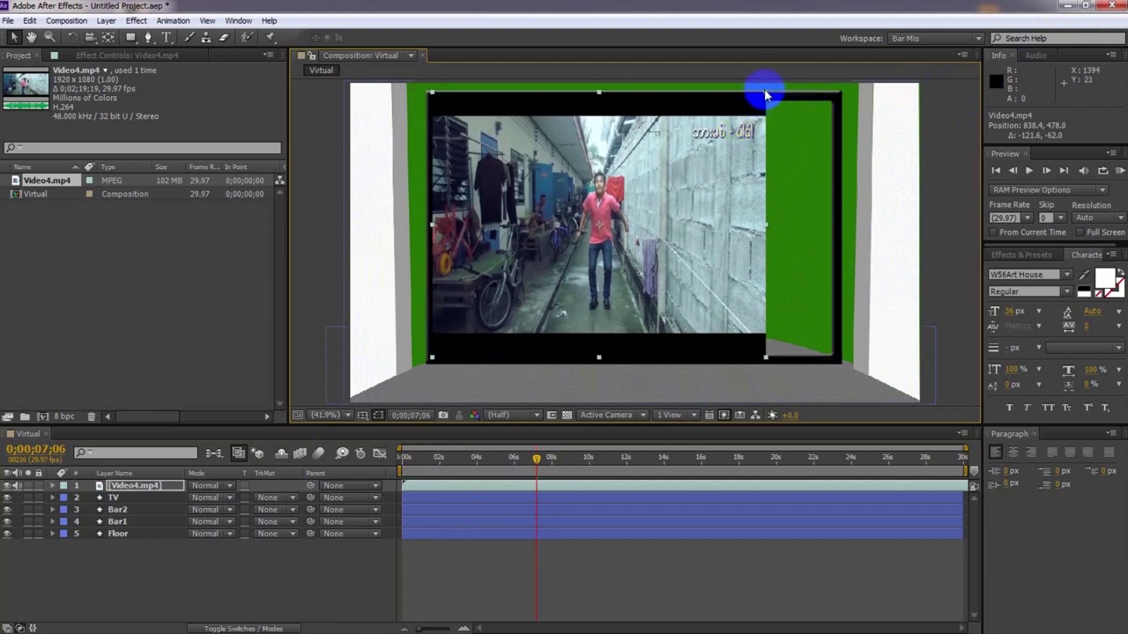
left_click_drag(767, 92, 773, 121)
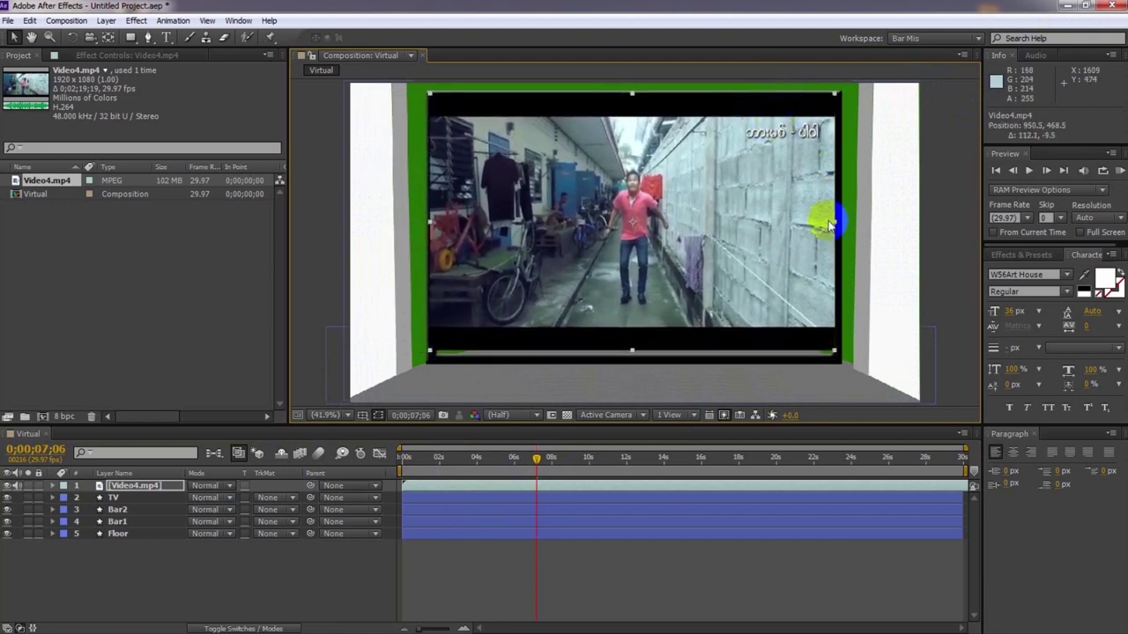
left_click_drag(833, 351, 832, 352)
left_click_drag(814, 312, 815, 322)
left_click(186, 474)
left_click_drag(171, 486, 164, 506)
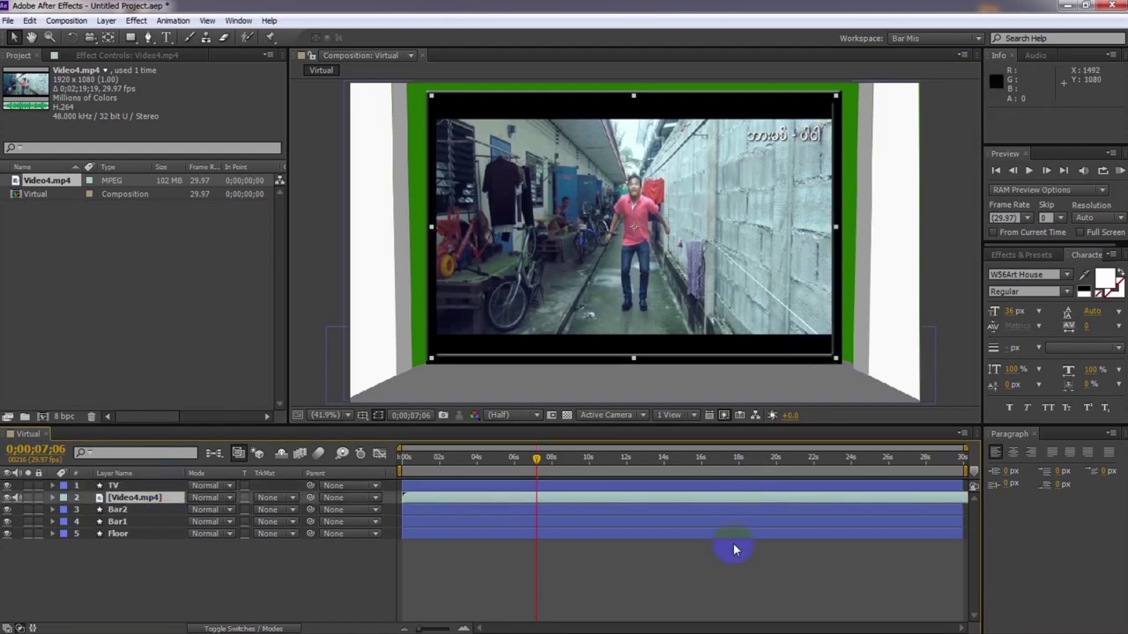
Step: Set the stroke color of the TV frame layer to dark gray 333333 and deselect the layer
left_click(721, 578)
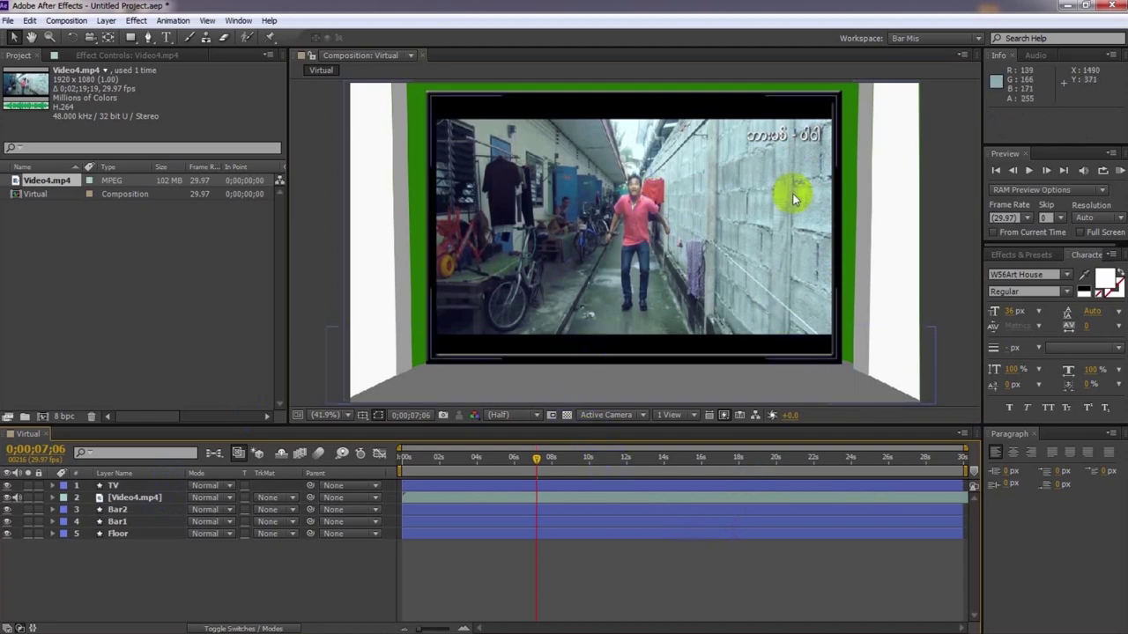
left_click(81, 599)
left_click(134, 498)
left_click(114, 485)
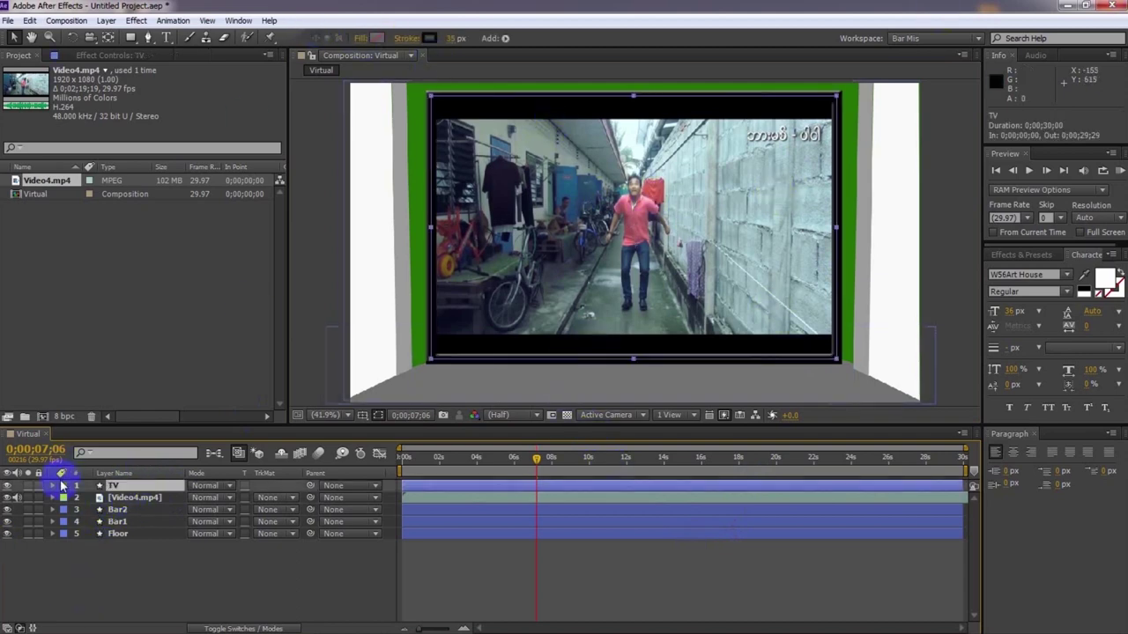
left_click(430, 38)
left_click_drag(382, 537, 372, 565)
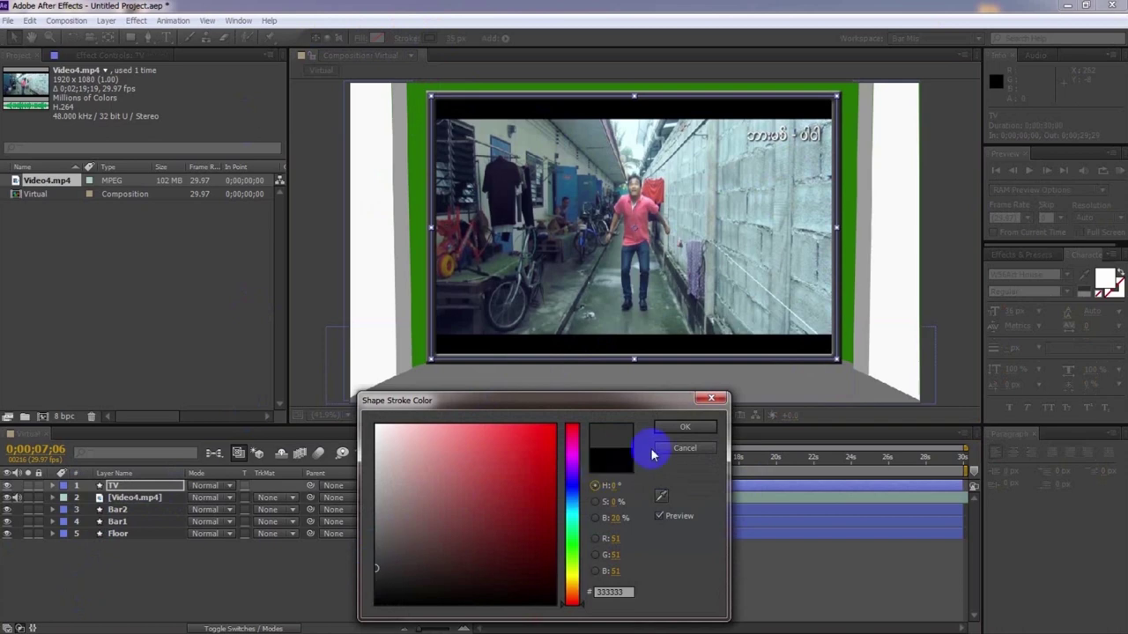
left_click(680, 426)
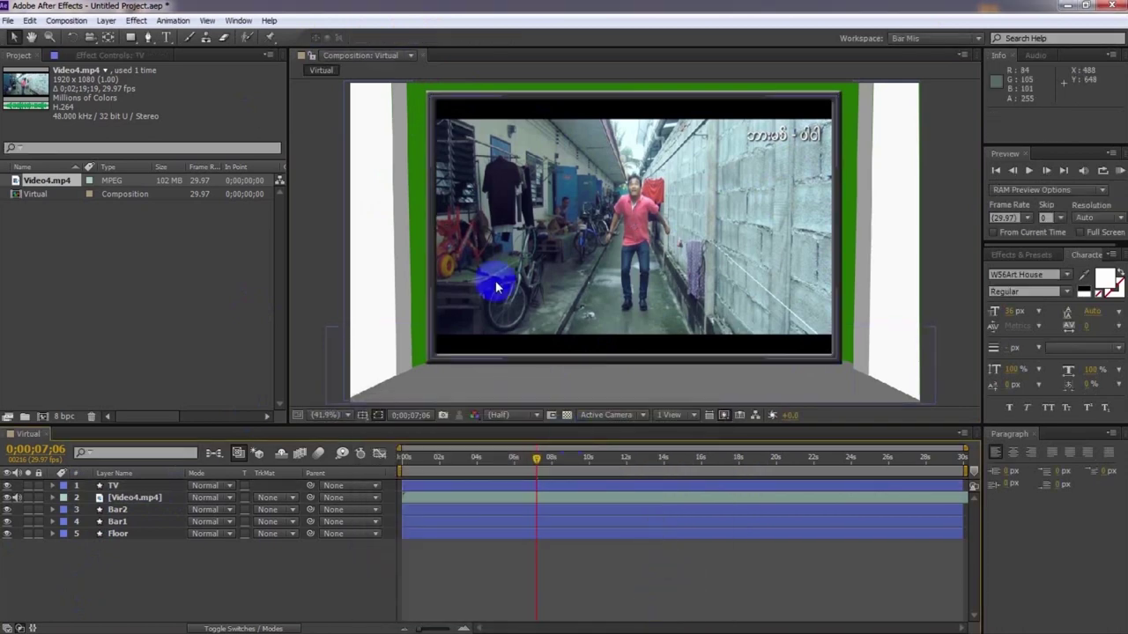
left_click(826, 94)
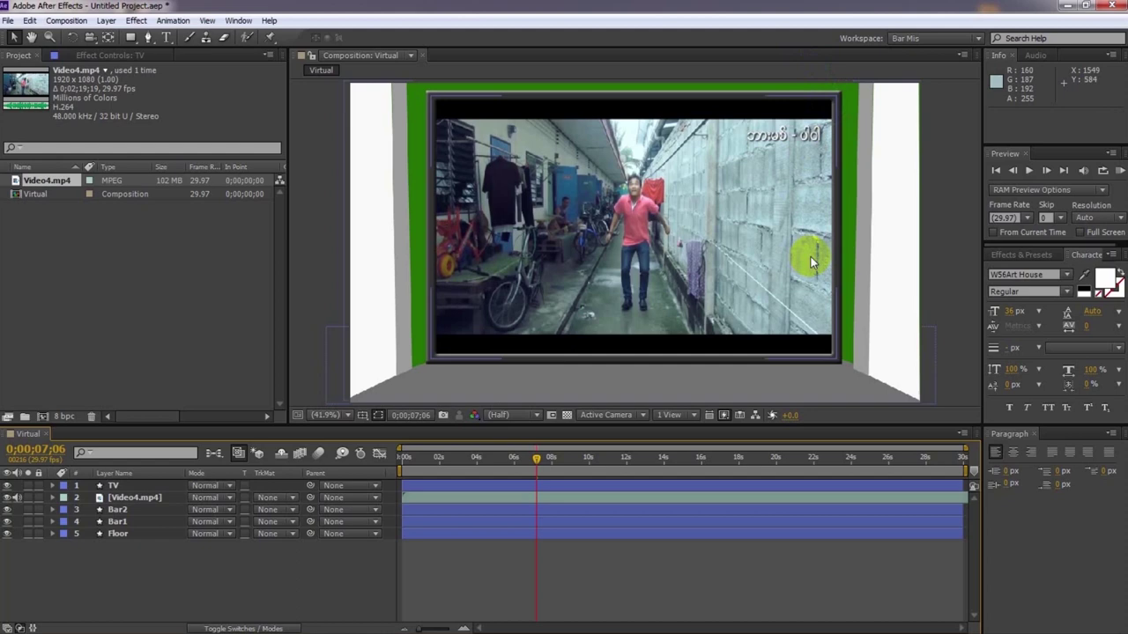
left_click(479, 535)
left_click(421, 498)
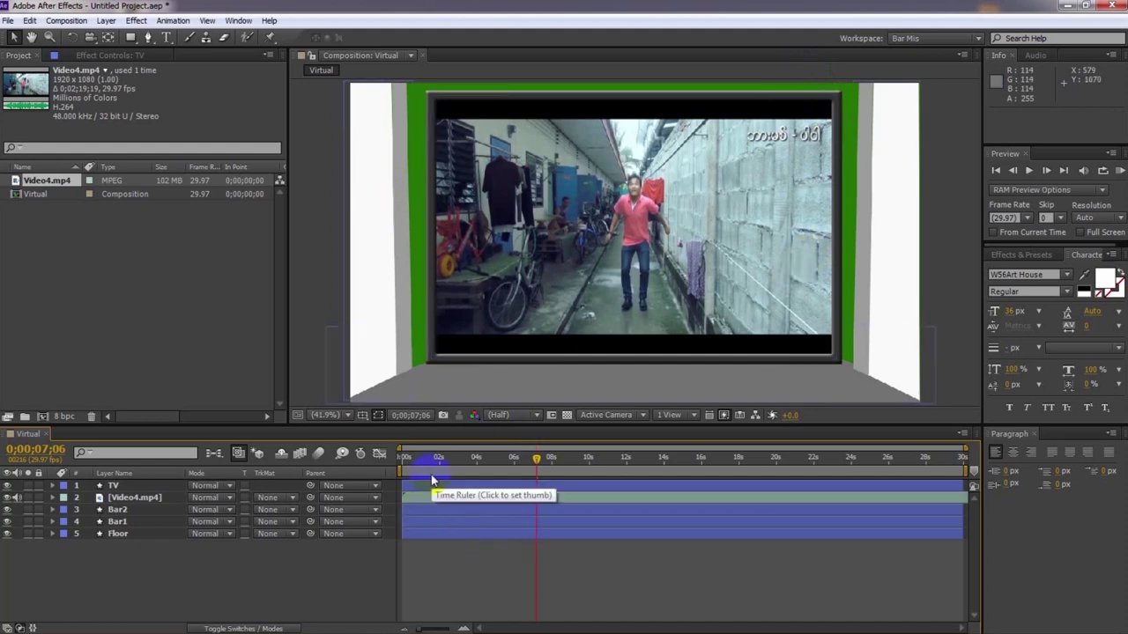
left_click(415, 154)
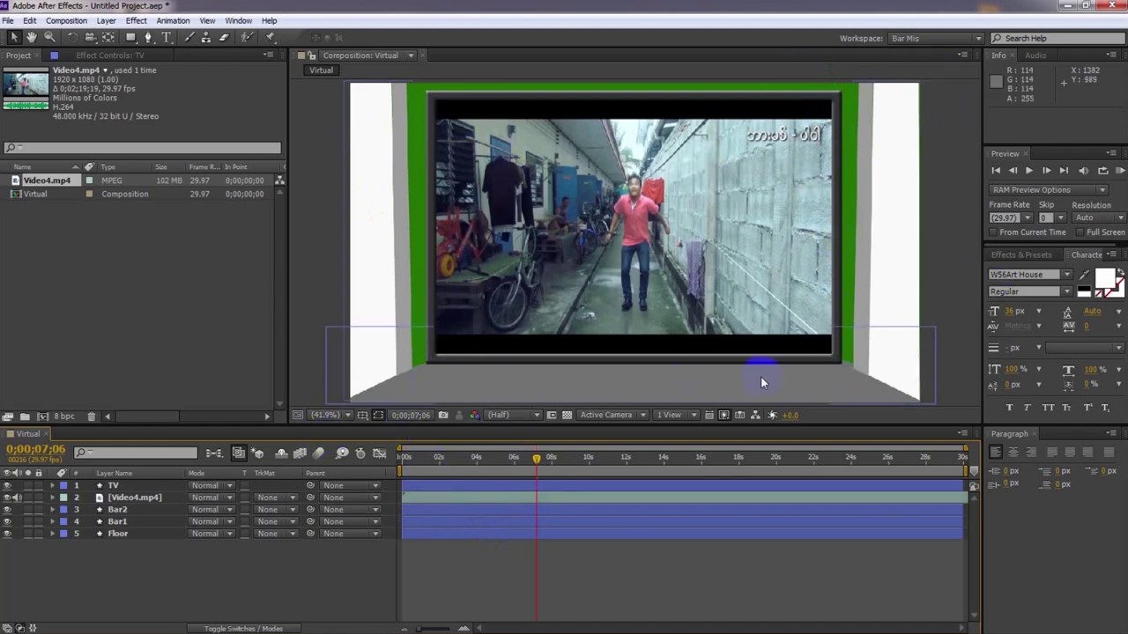
Step: Pre-compose the Video4.mp4 and TV layers together as Pre-comp 1, moving all attributes into the new composition
left_click(123, 498)
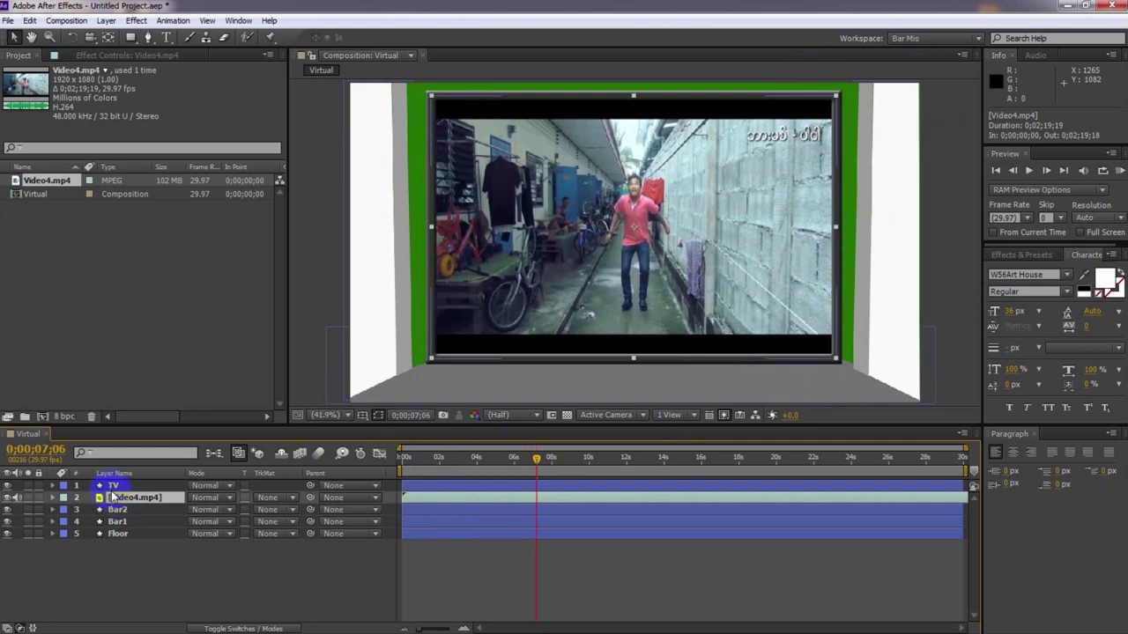
left_click(128, 487, "ctrl")
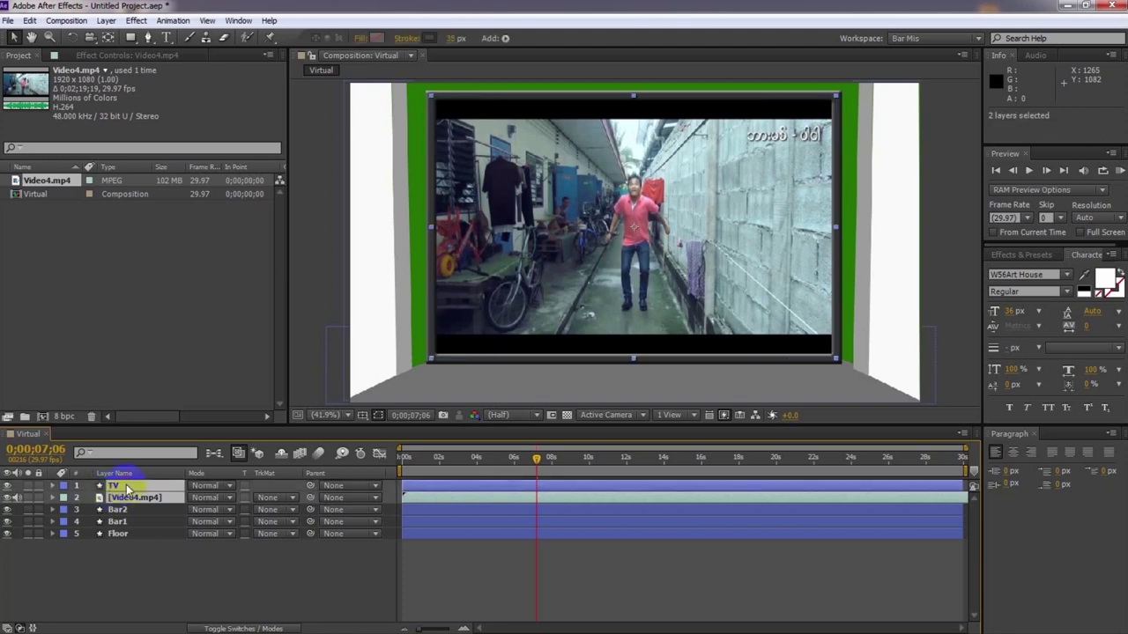
right_click(127, 489)
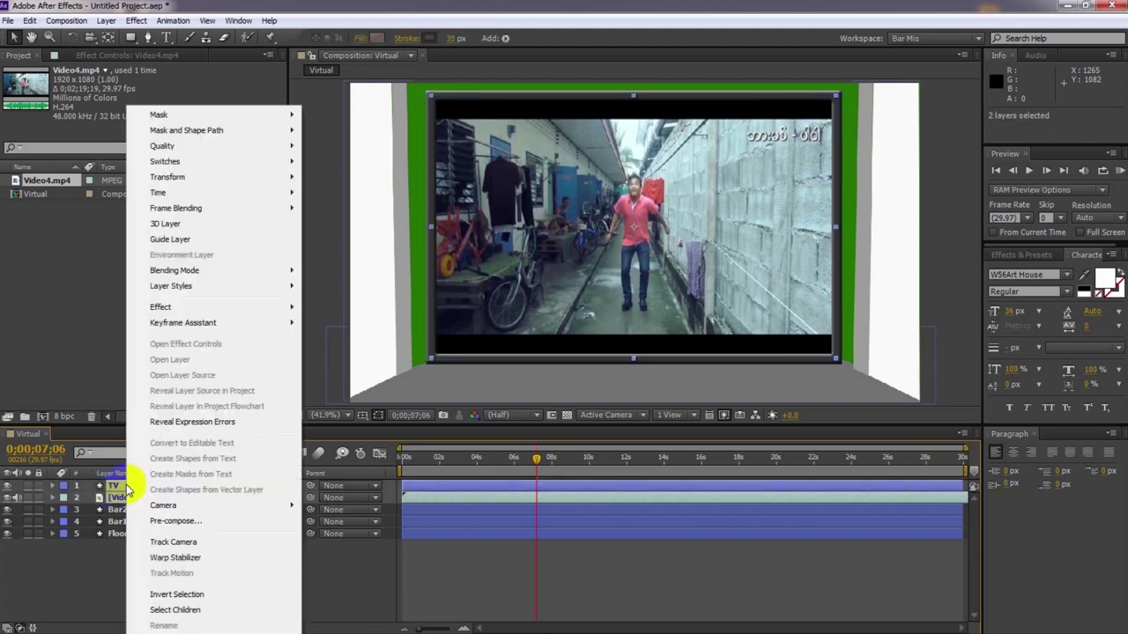
left_click(163, 522)
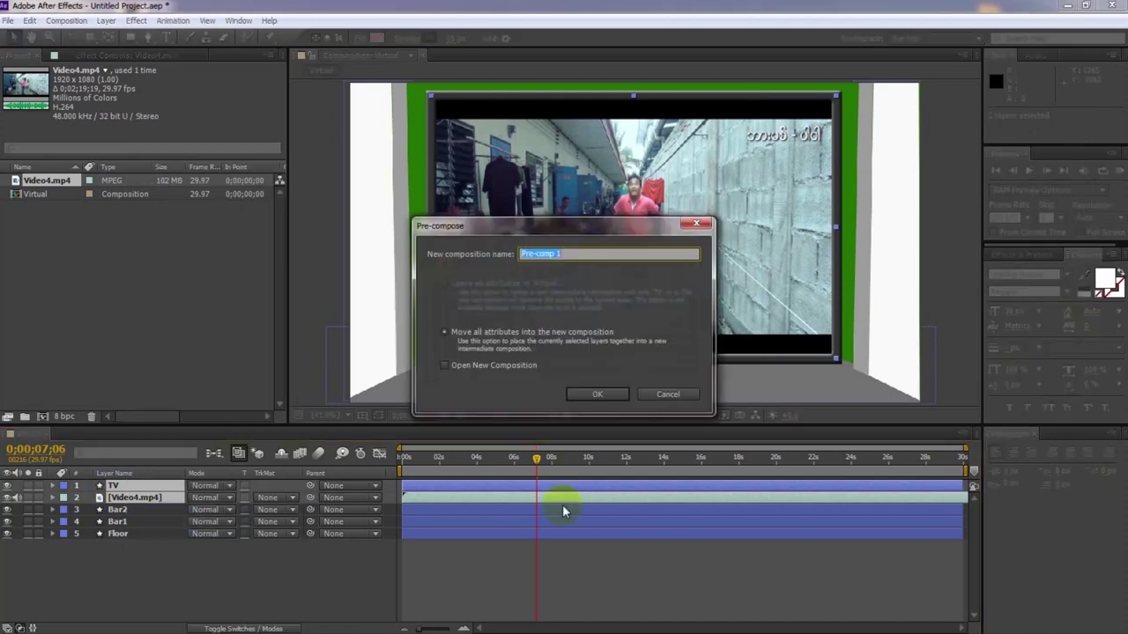
left_click(580, 394)
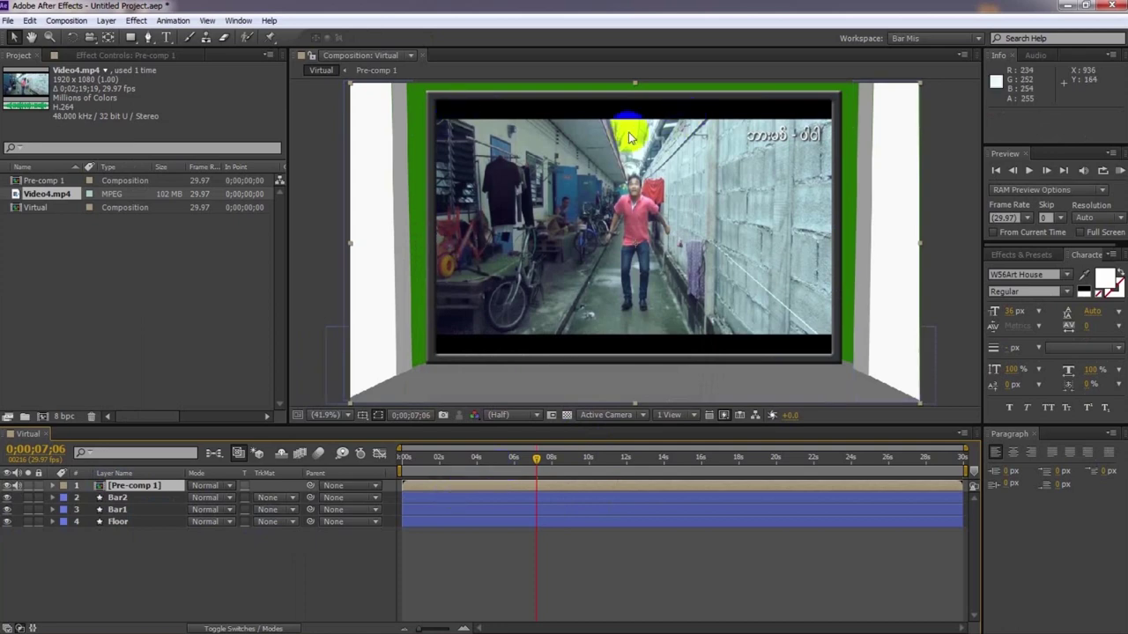
Step: Rename the Pre-comp 1 layer in the Virtual composition as TV
right_click(132, 489)
left_click(164, 623)
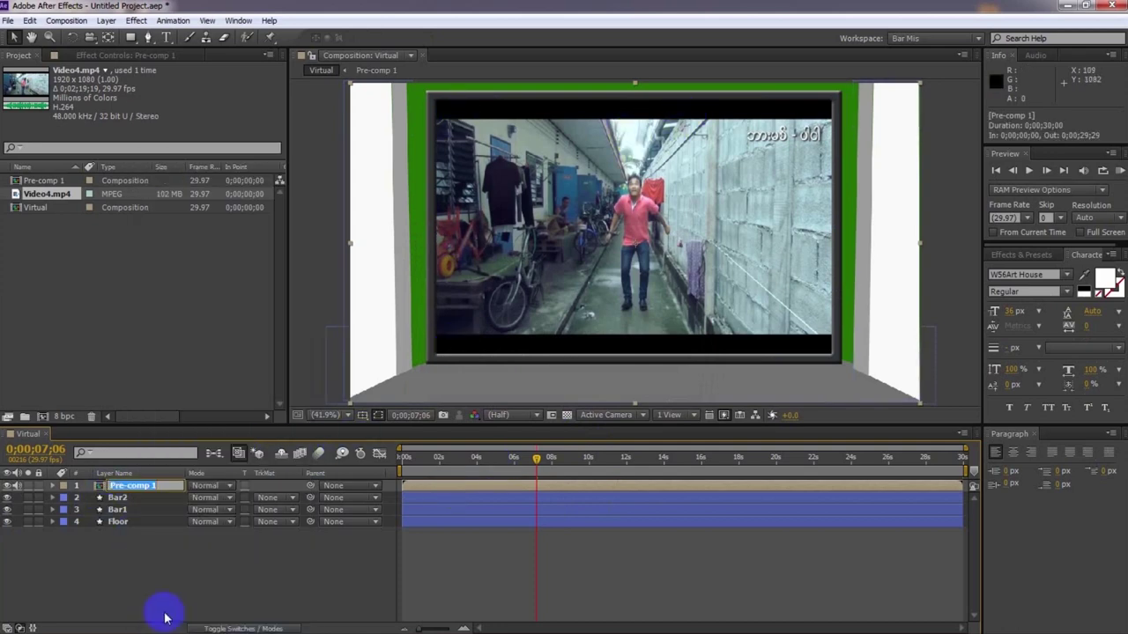
type("TV")
left_click(151, 577)
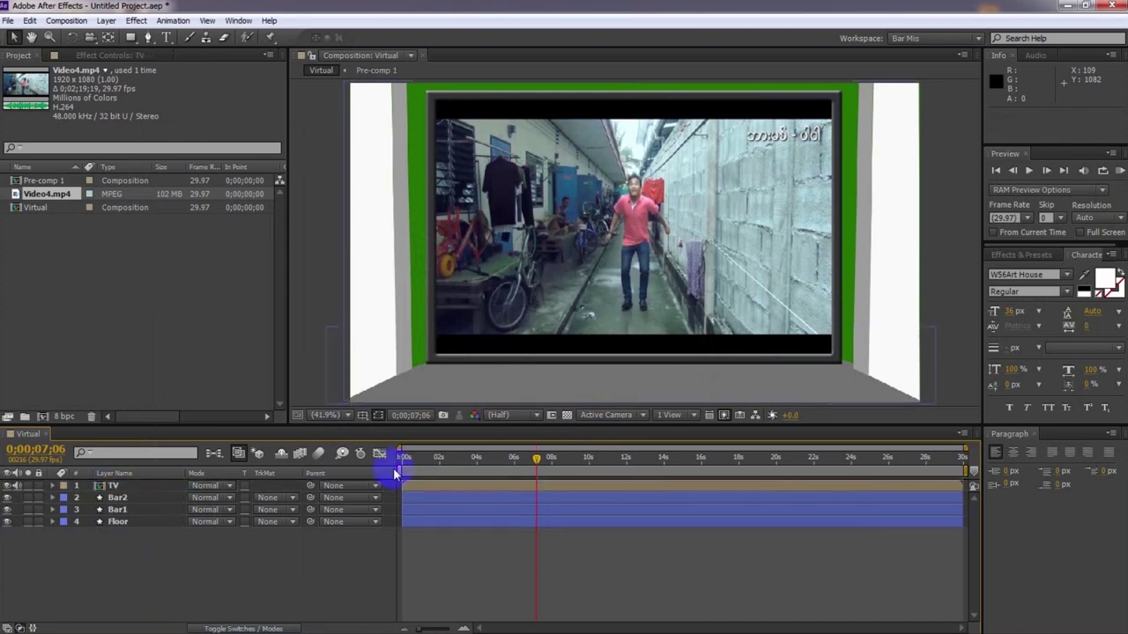
Step: Duplicate the TV layer and flip the copy vertically to make a mirrored screen
left_click(447, 485)
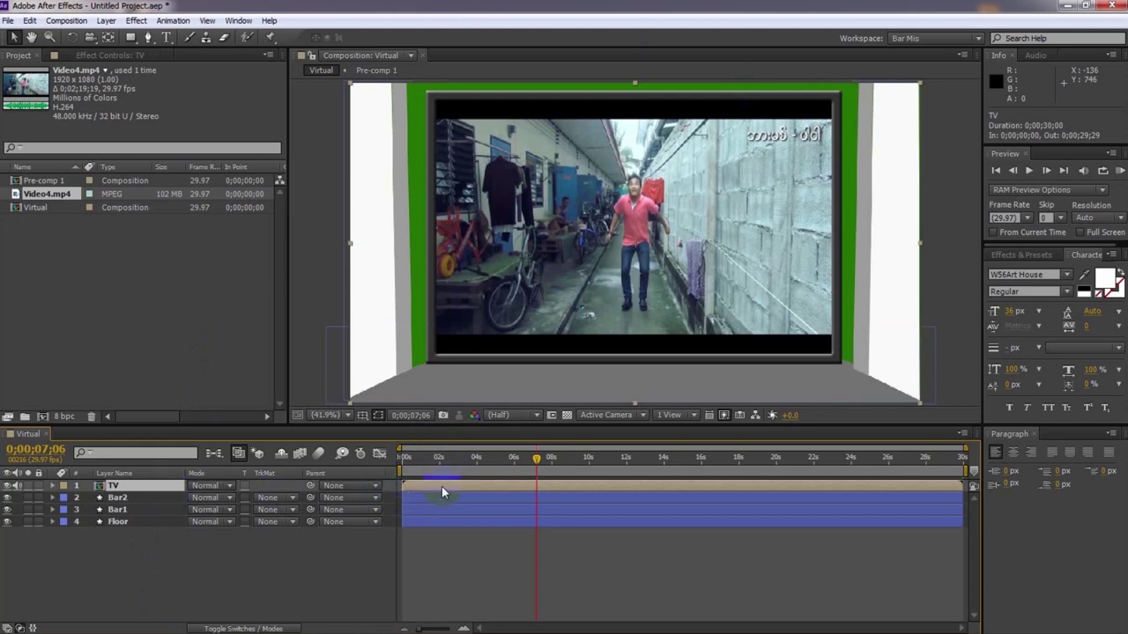
key("ctrl+d")
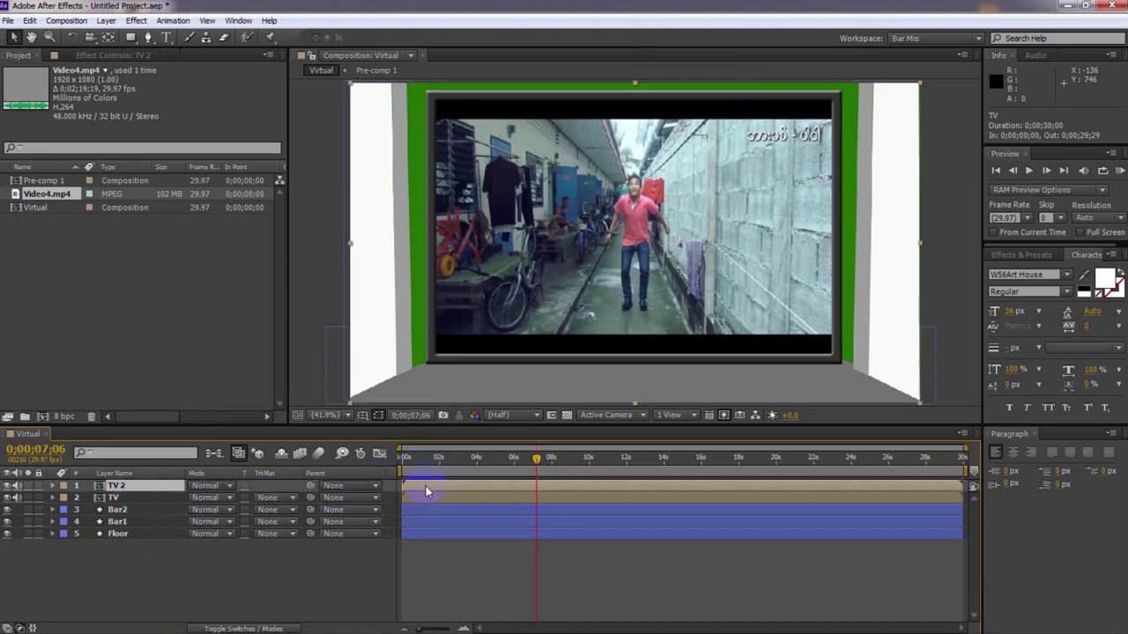
left_click(638, 86)
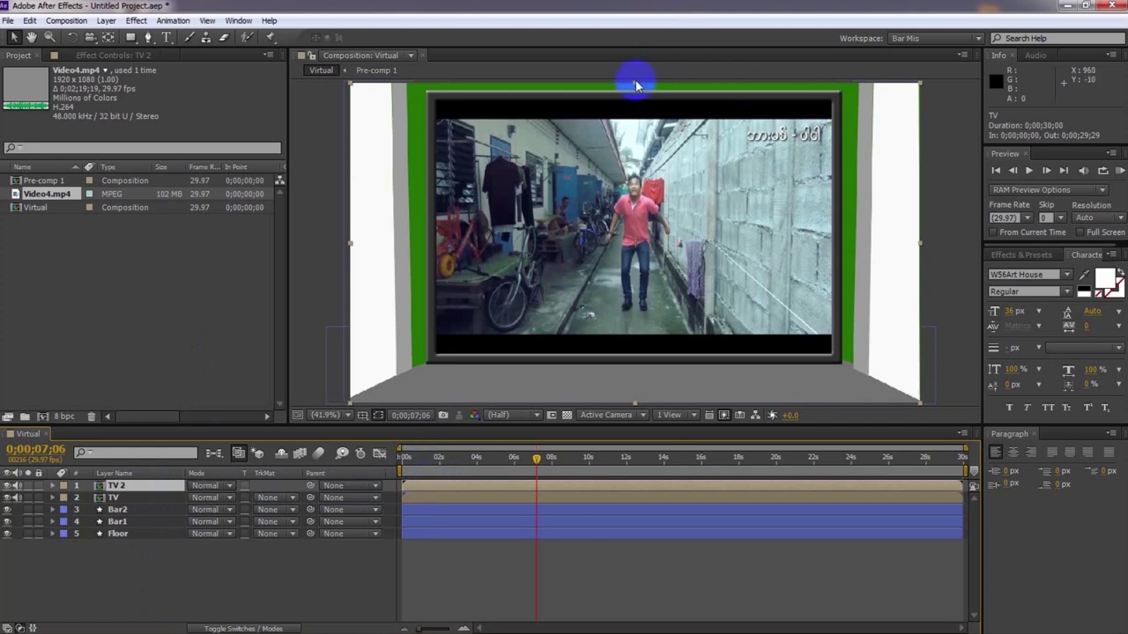
left_click_drag(635, 86, 626, 405)
Step: Move the flipped TV 2 copy down to sit directly beneath the TV frame, aligning its sides with the original at 0;00;08;23
left_click_drag(648, 238, 653, 457)
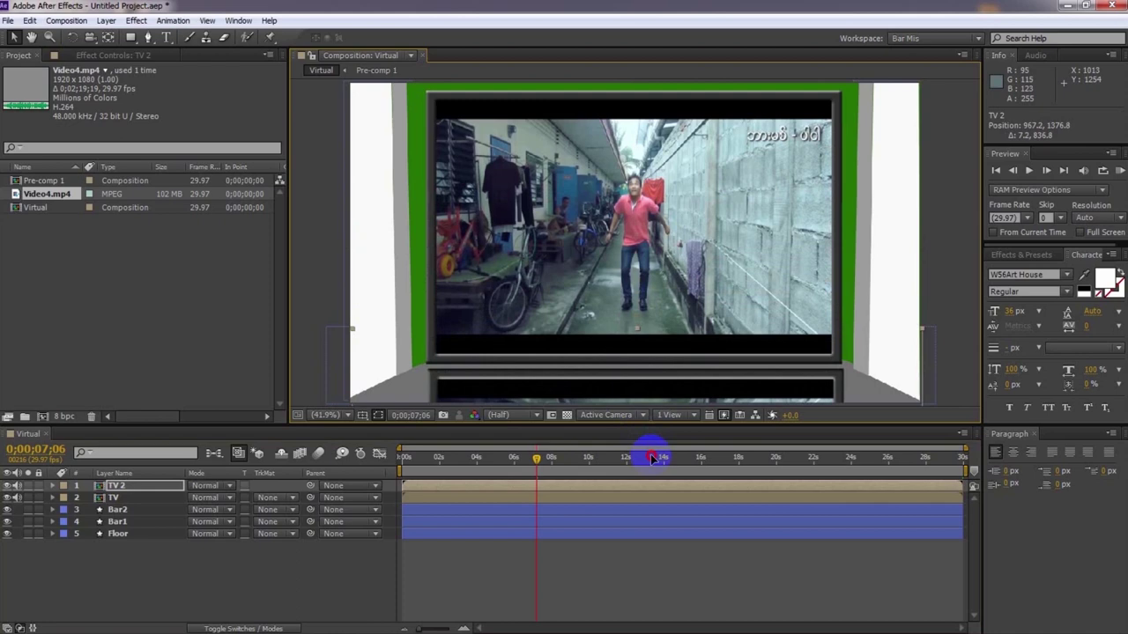
left_click_drag(652, 457, 652, 457)
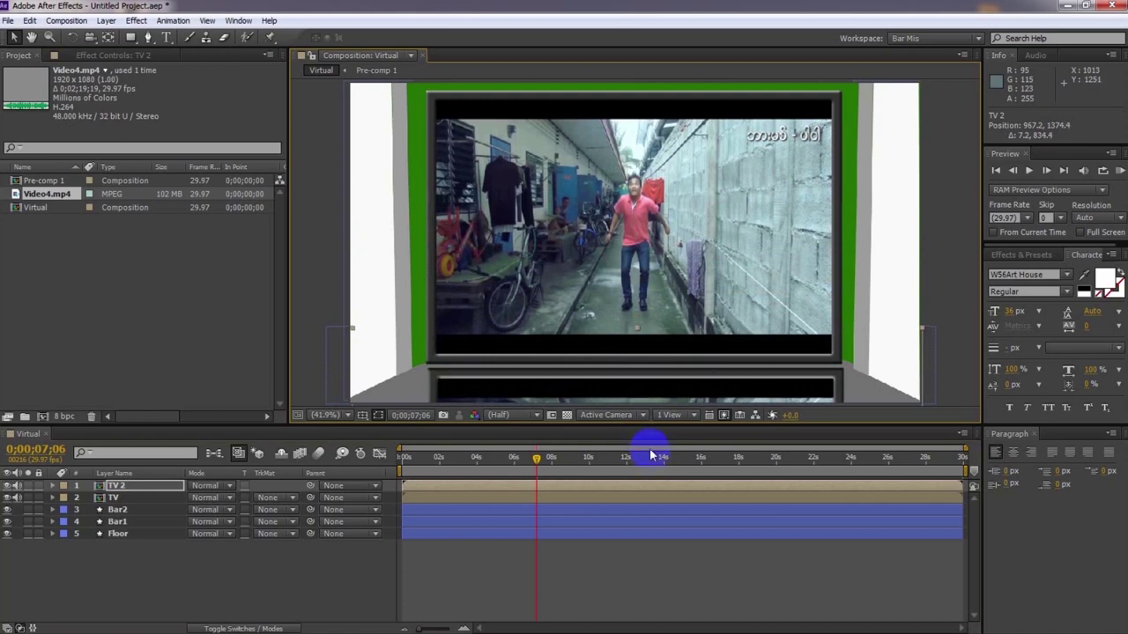
left_click(566, 457)
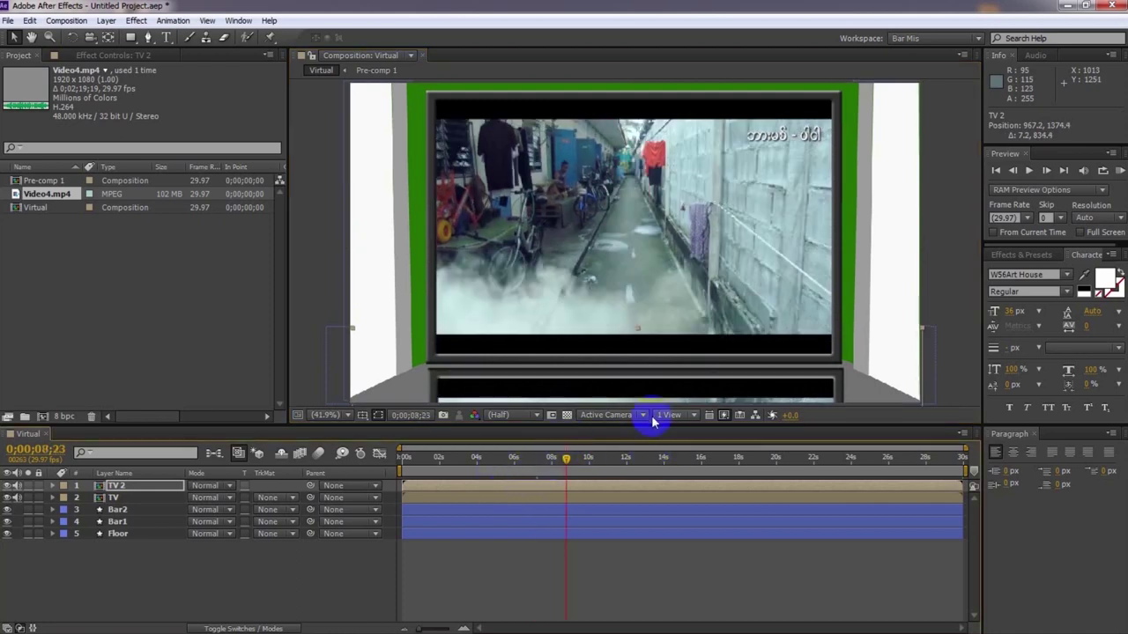
left_click_drag(685, 388, 682, 388)
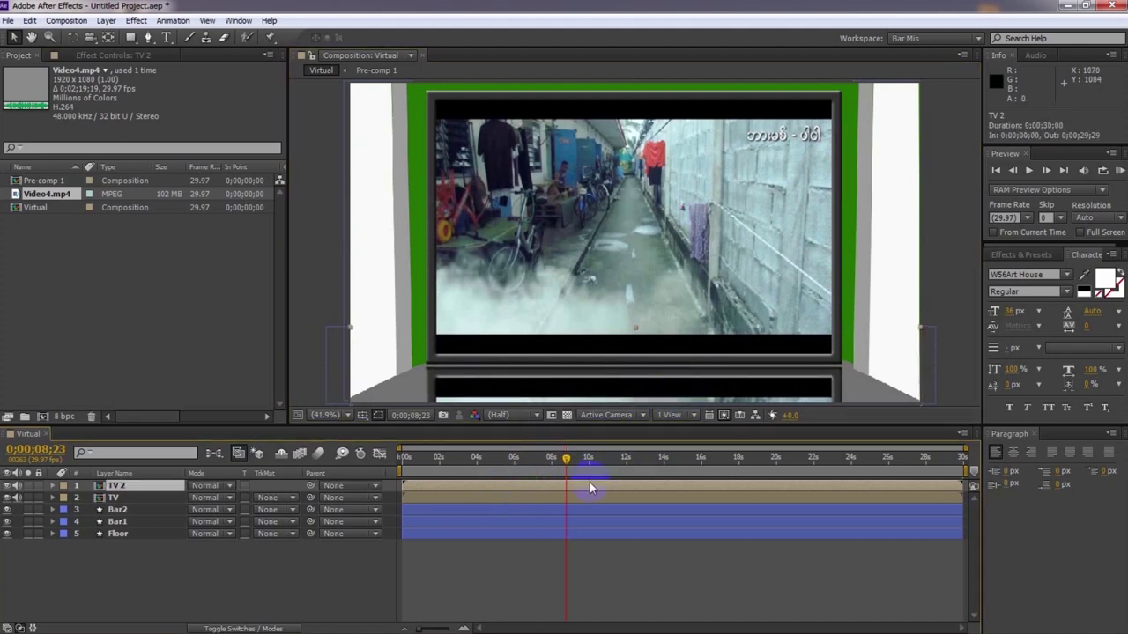
Step: Lower the opacity of the TV 2 layer to 38% so it looks like a floor reflection
key("t")
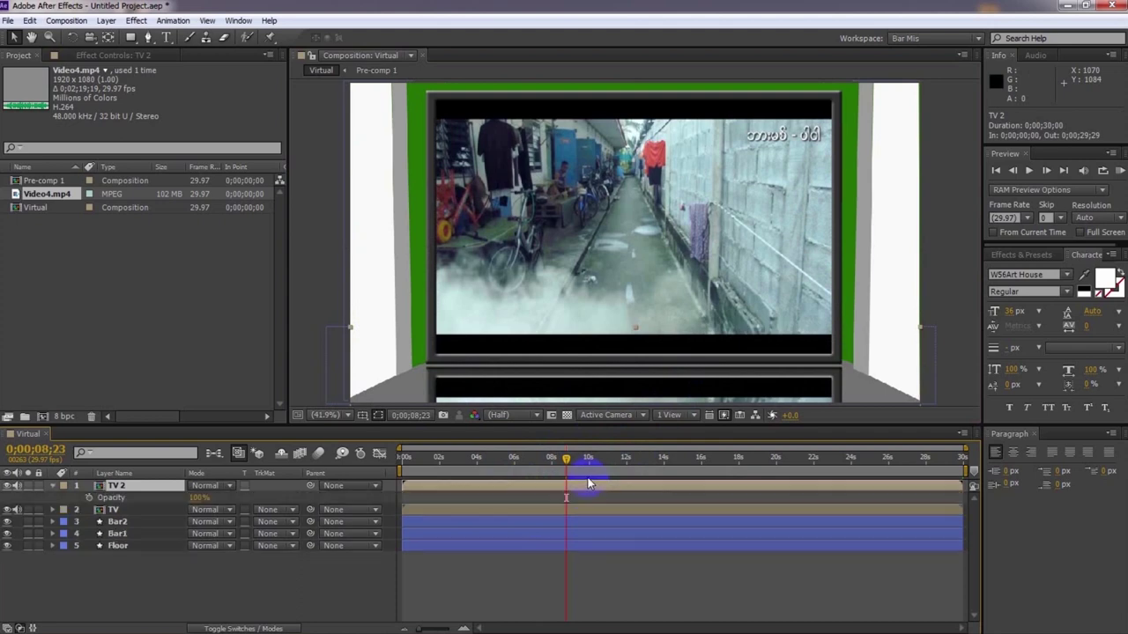
left_click_drag(195, 499, 146, 502)
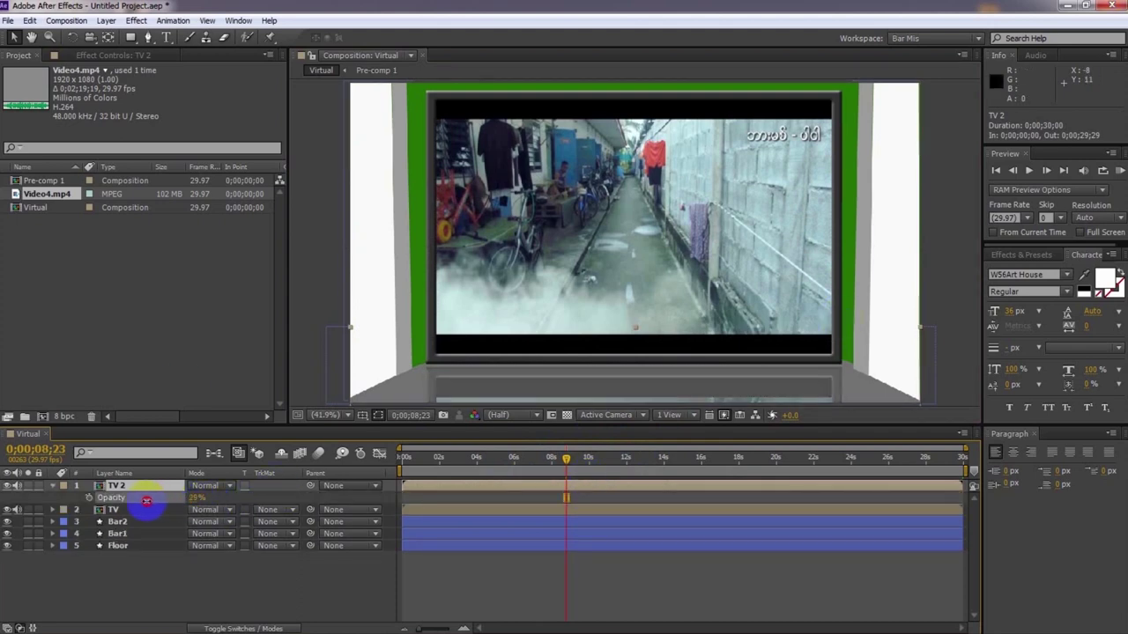
left_click(652, 585)
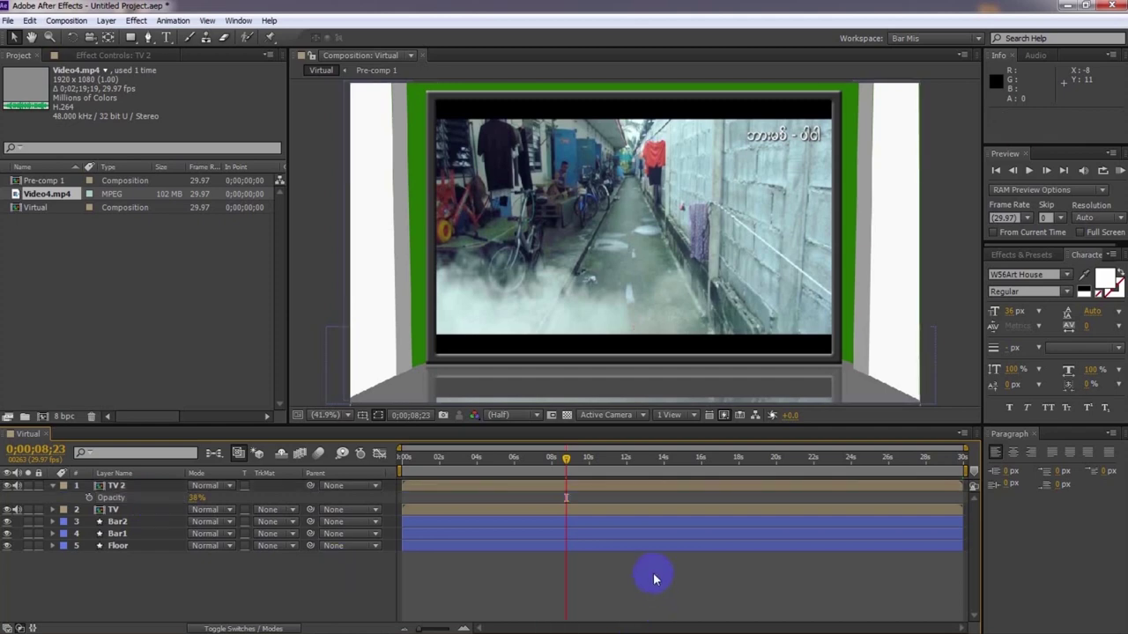
Step: Preview the Virtual composition from the current time, and again from 0;00;00;00
left_click(1028, 172)
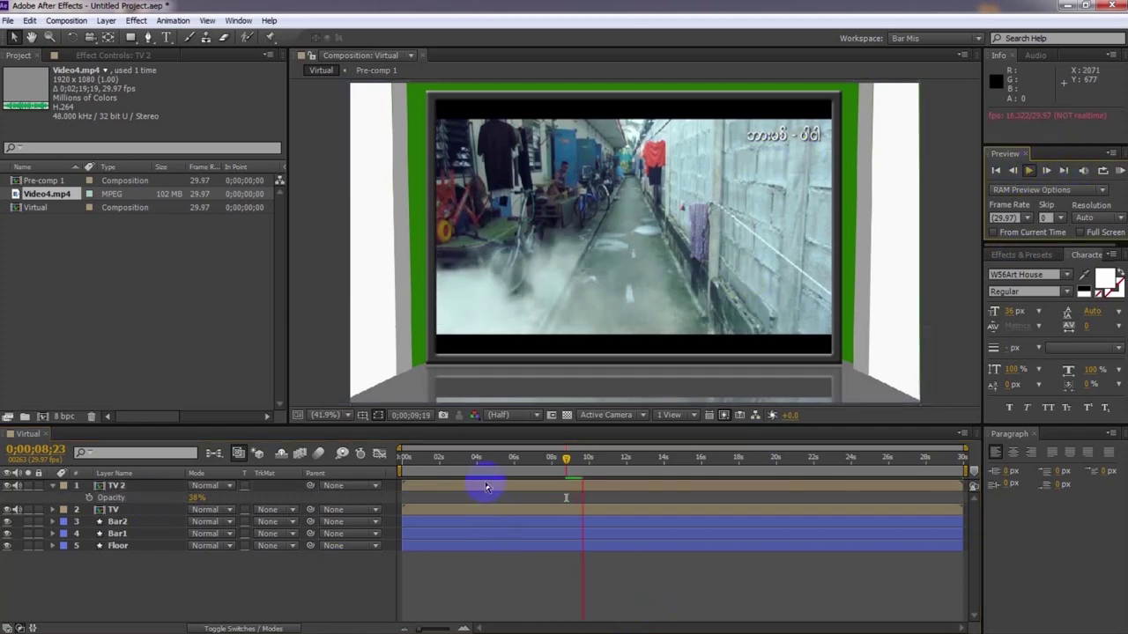
left_click(423, 459)
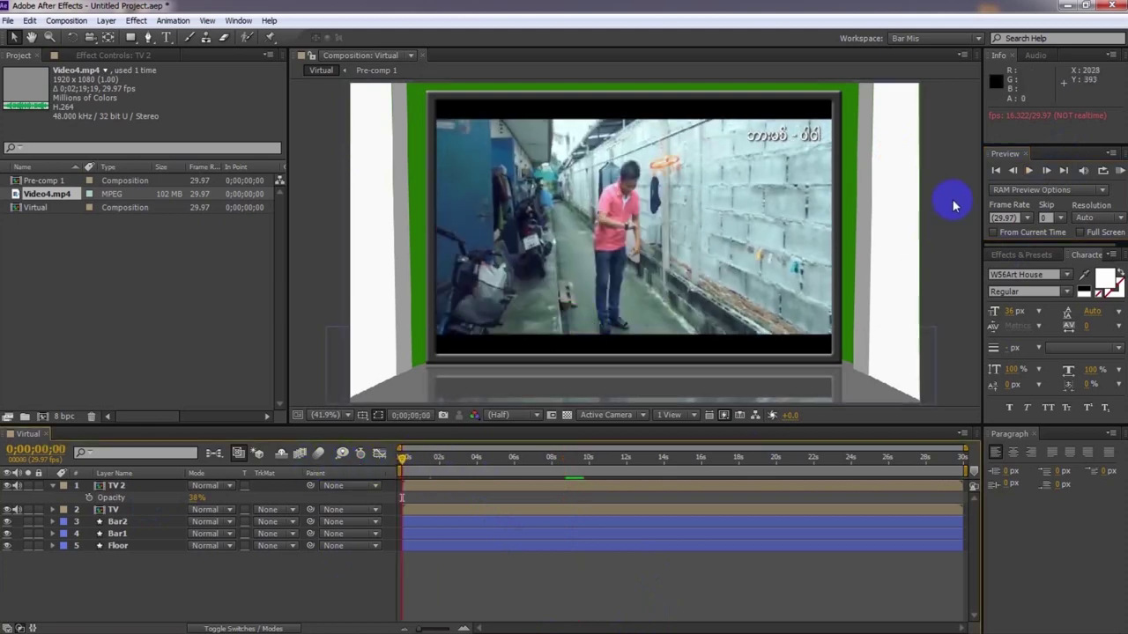
left_click(1028, 170)
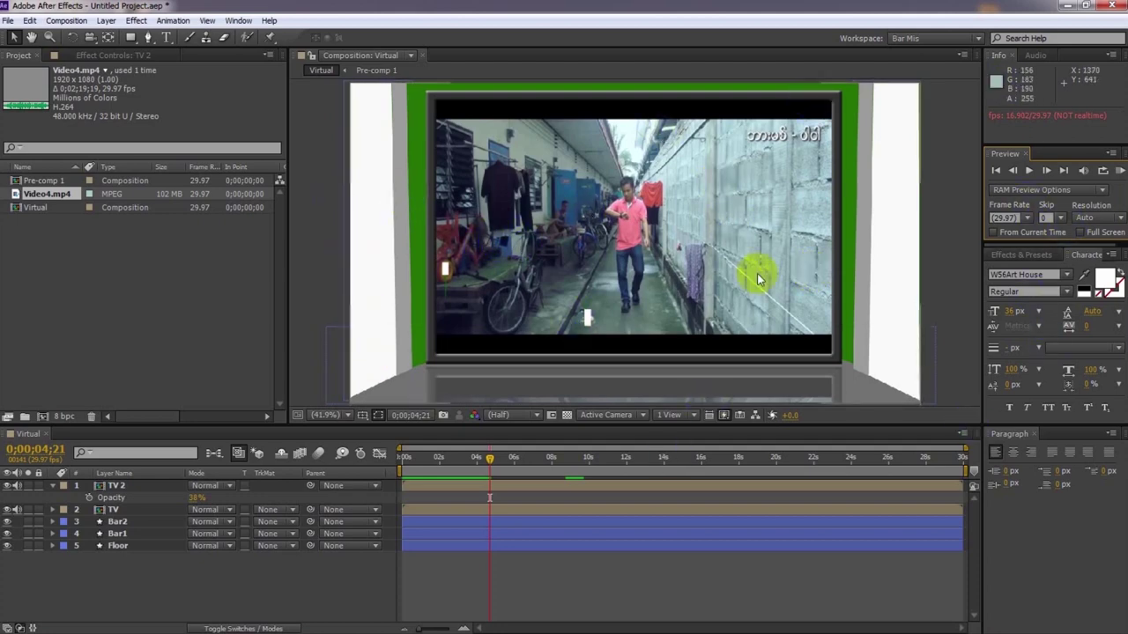
Step: Switch to the Lesson 2 notes in Notepad and highlight the Background Virtual (1) lesson title under Virtual Studio
mouse_move(440, 617)
left_click(379, 622)
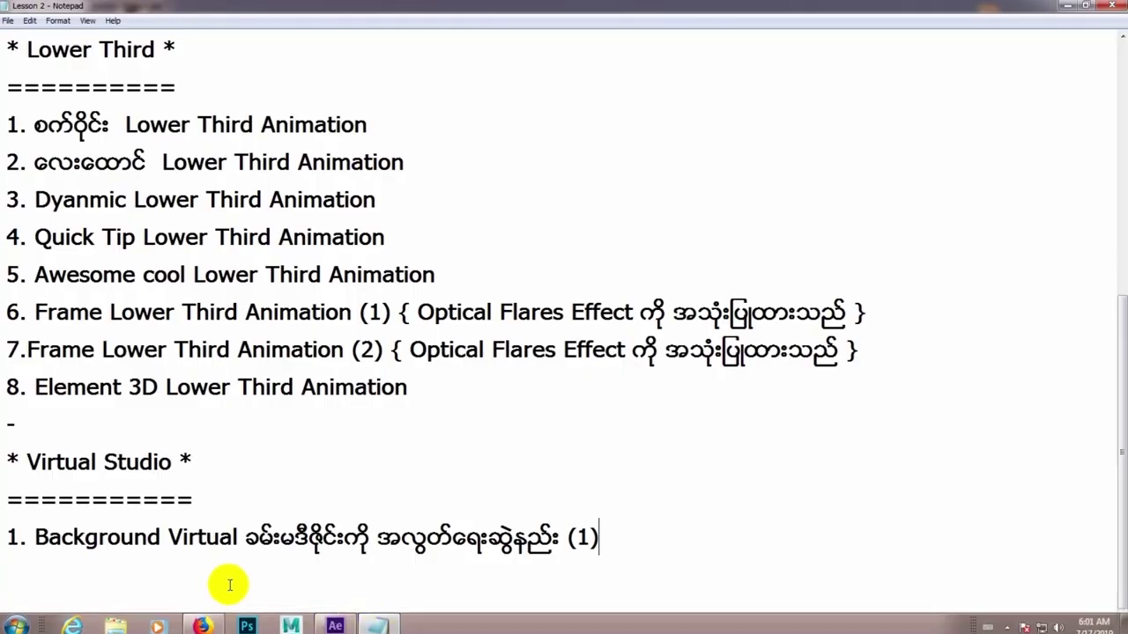
left_click_drag(28, 539, 605, 530)
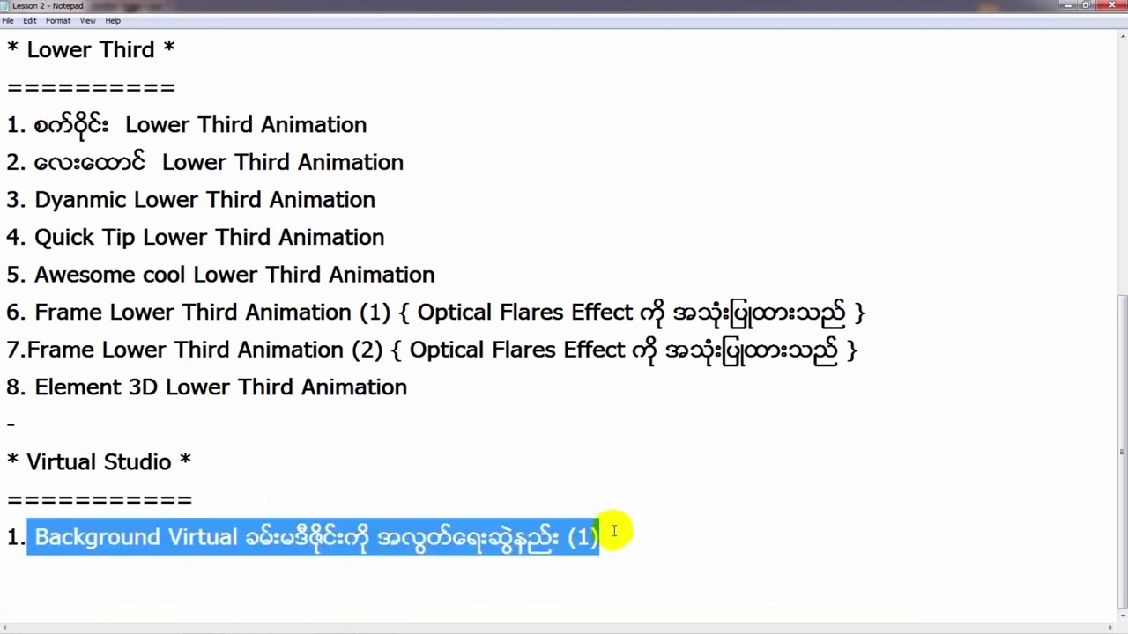
left_click(615, 531)
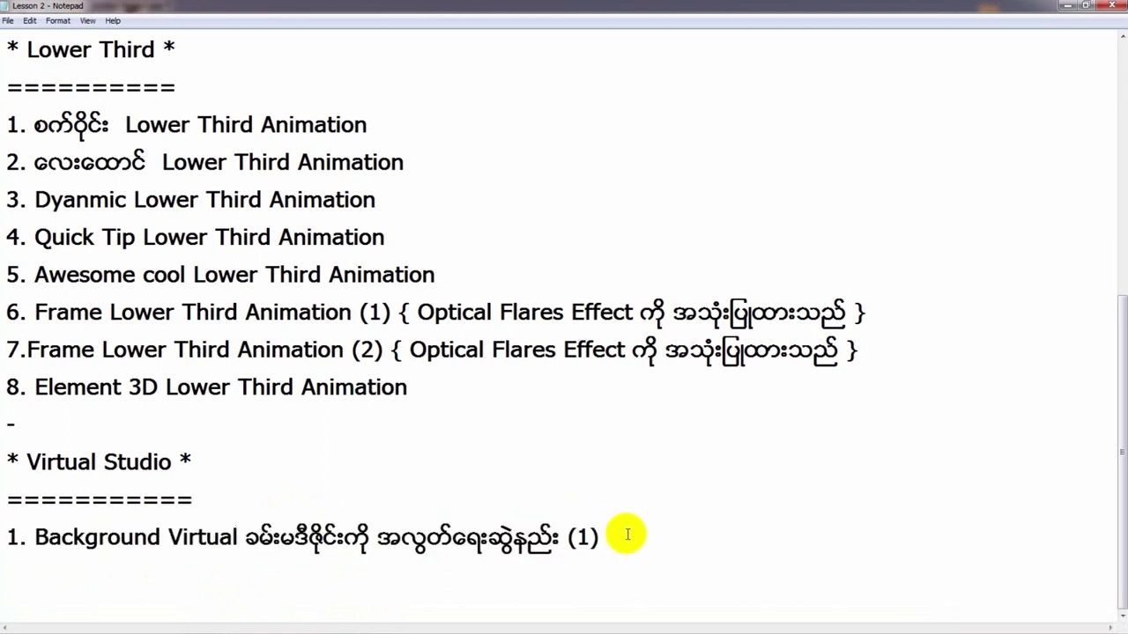